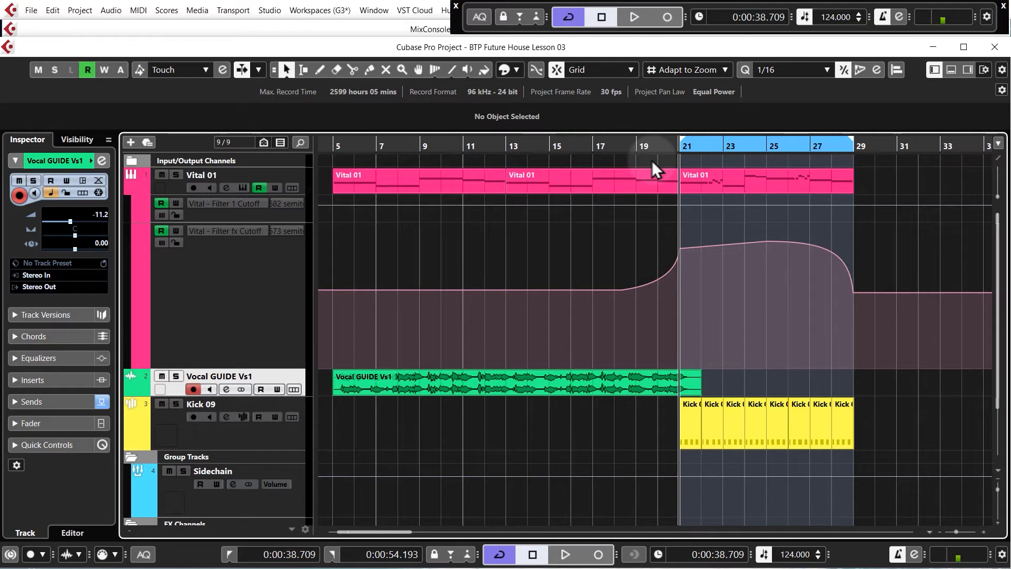
Copy the Kick 09 events from bar 21 so the copy starts at bar 37
mouse_move(631, 303)
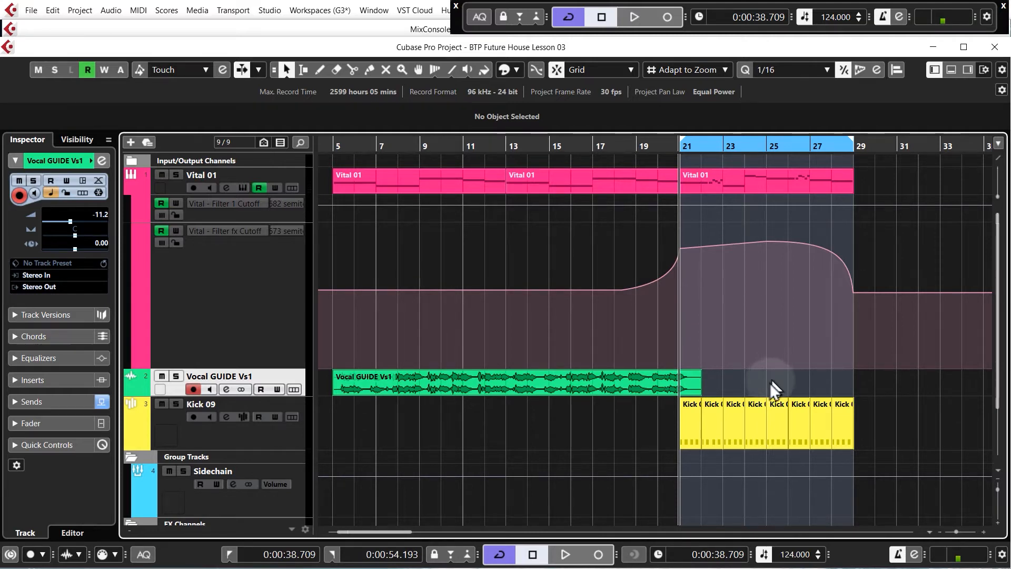
scroll(605, 386, "down", 2)
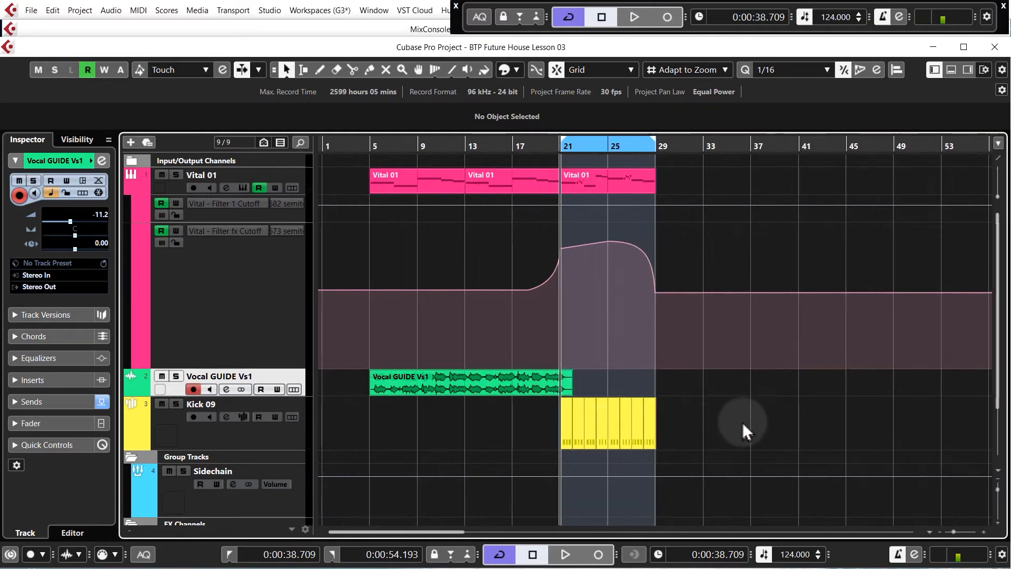
left_click(754, 146)
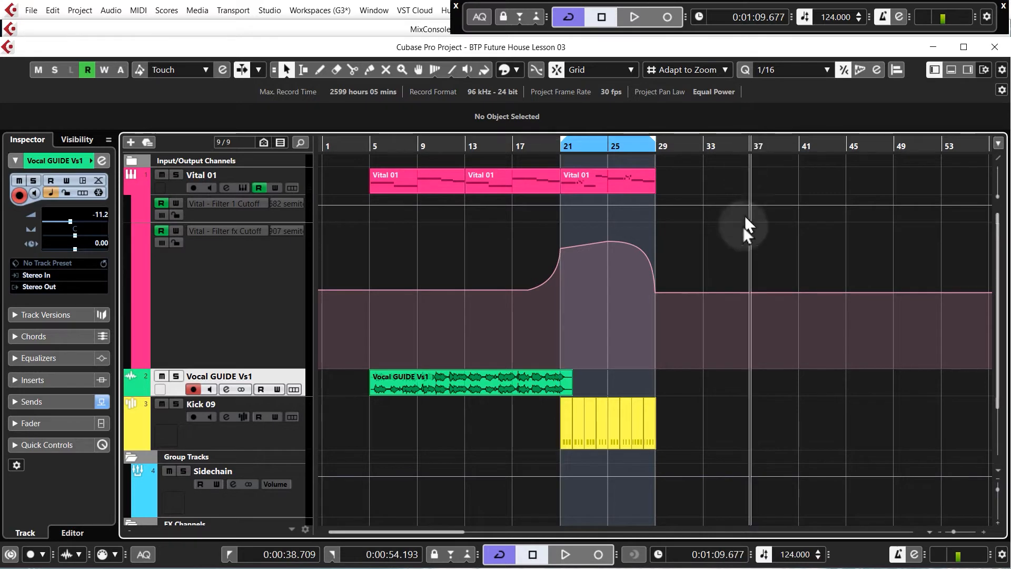
scroll(746, 265, "up", 3)
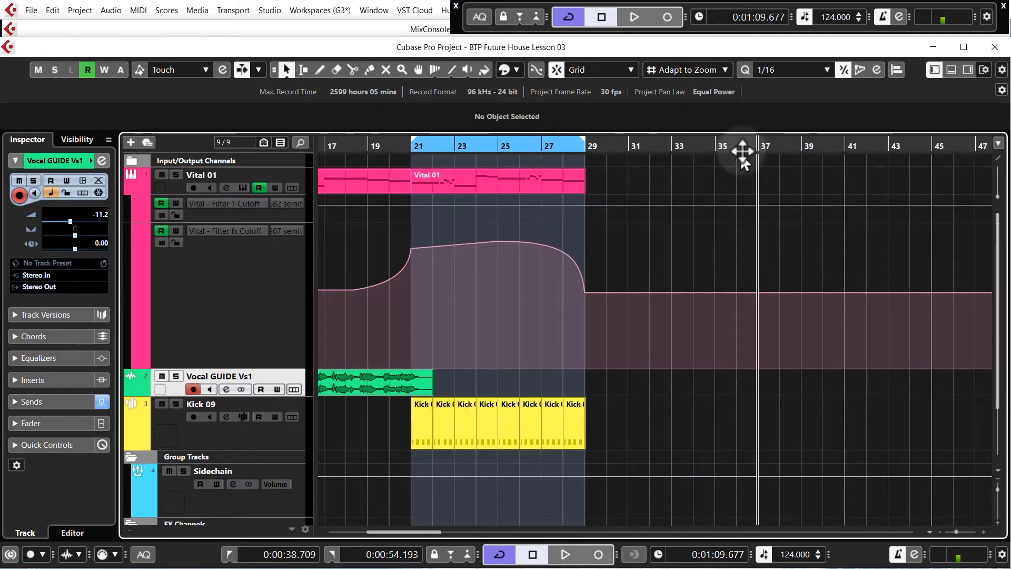
left_click_drag(665, 426, 779, 421)
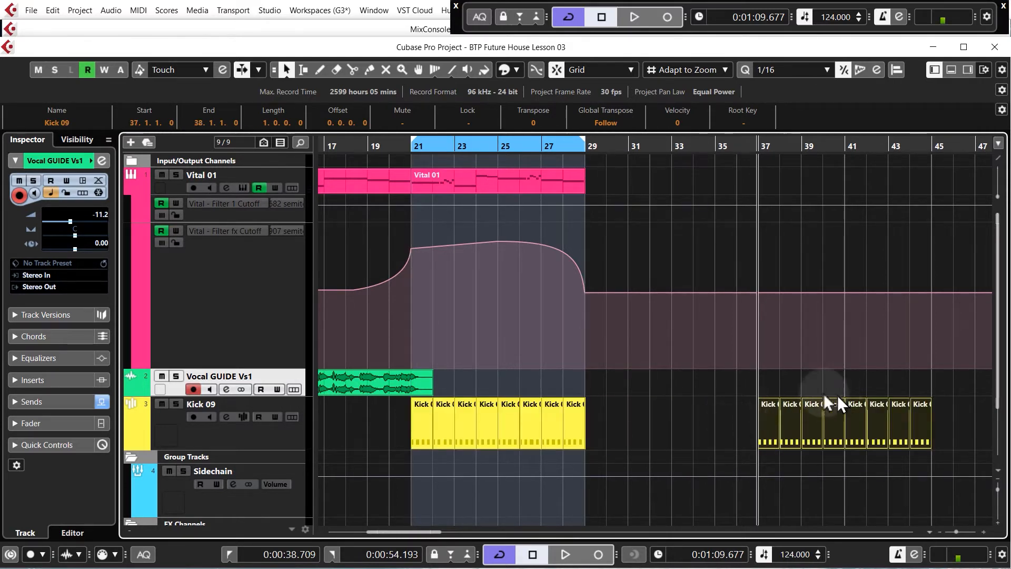
Set the cycle range to bars 37–45 and collapse the Vital 01 automation lanes
left_click(743, 353)
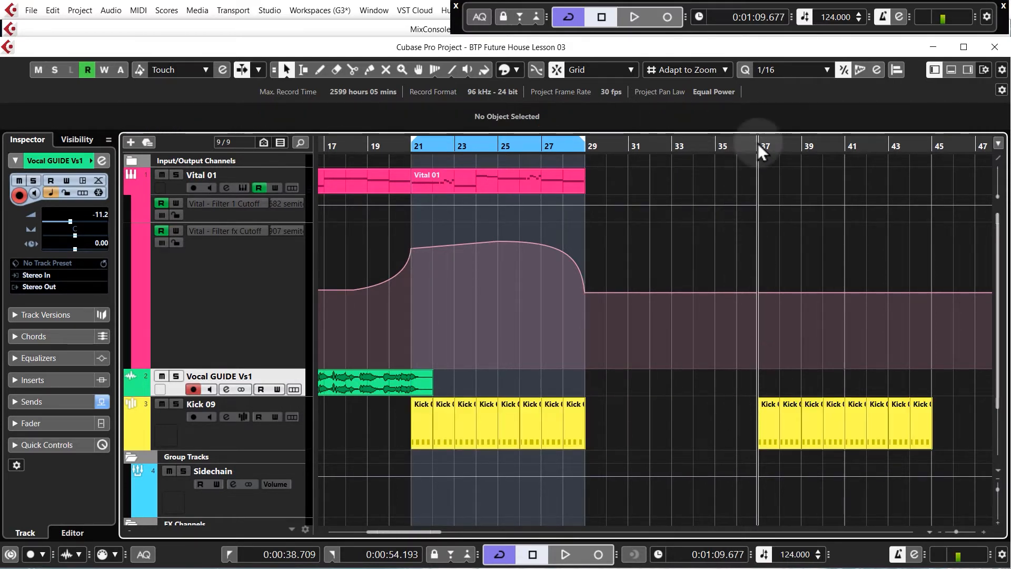
left_click_drag(758, 140, 927, 140)
left_click(131, 189)
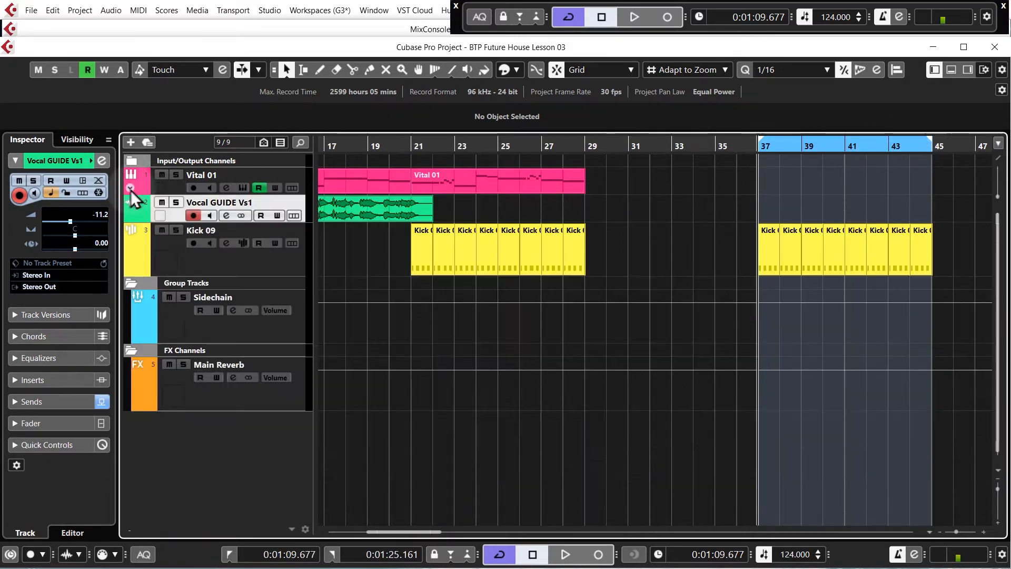
Add a new instrument track using Vital with stereo output
right_click(283, 261)
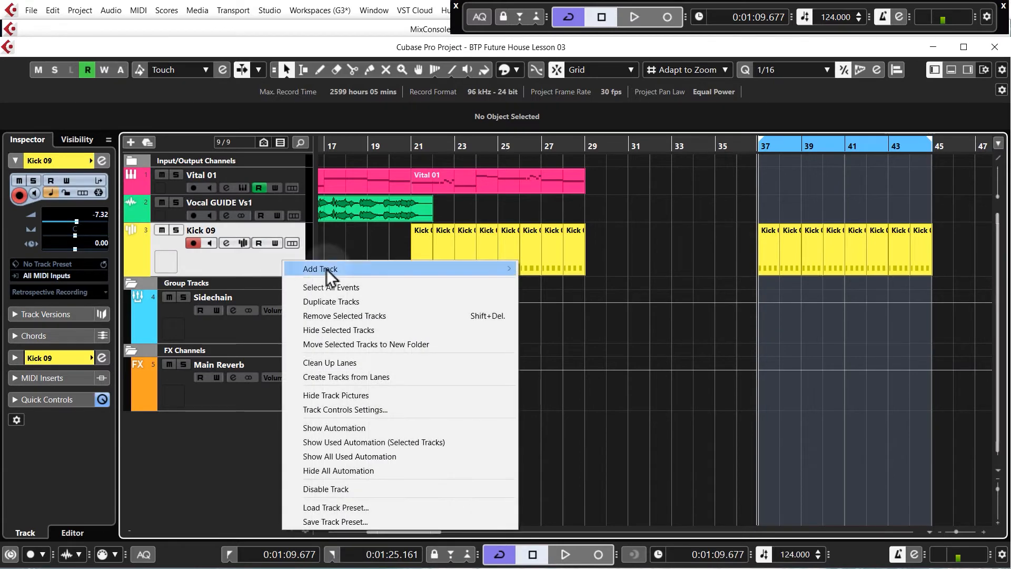
mouse_move(331, 271)
left_click(535, 281)
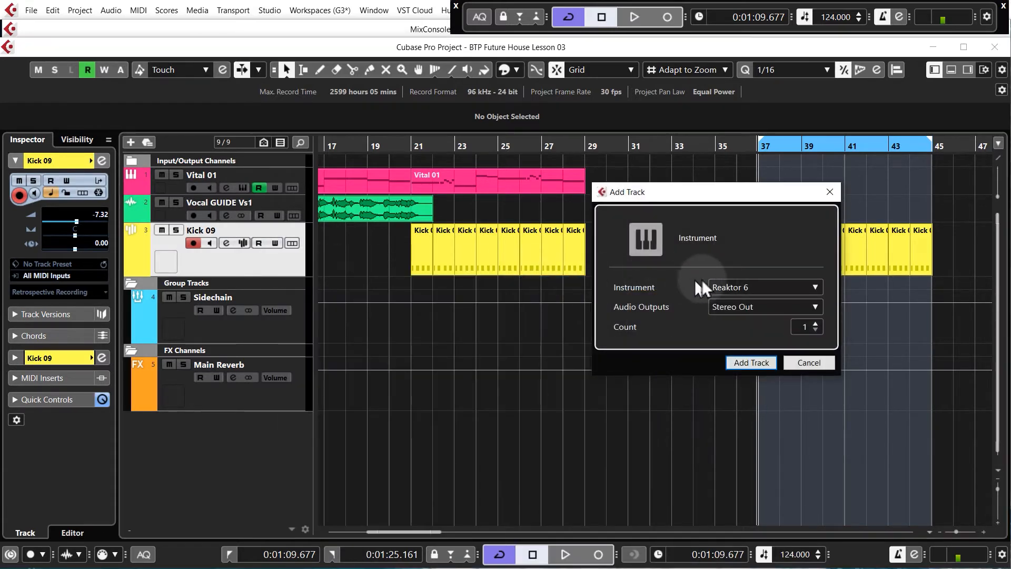
left_click(761, 287)
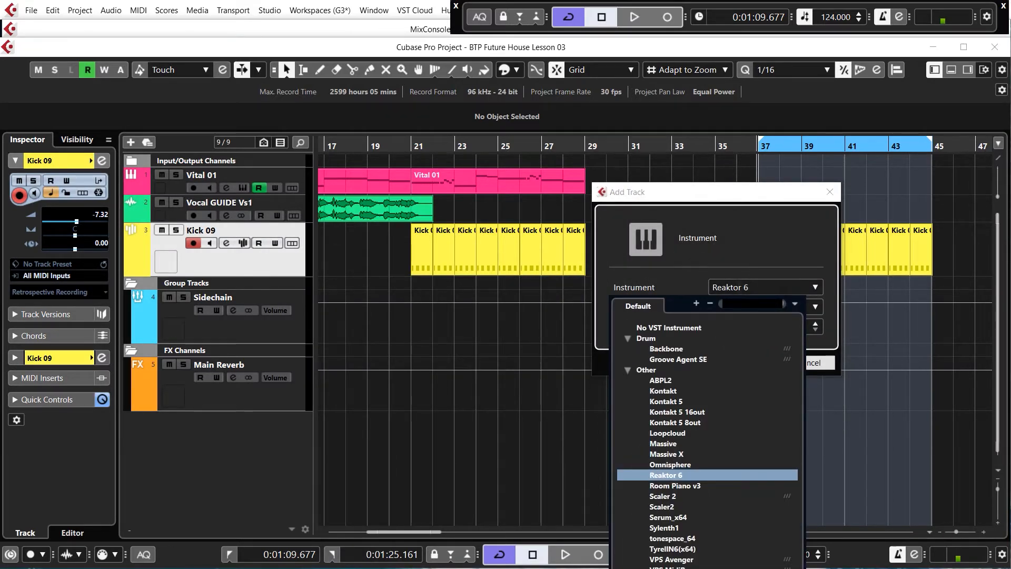
left_click(706, 568)
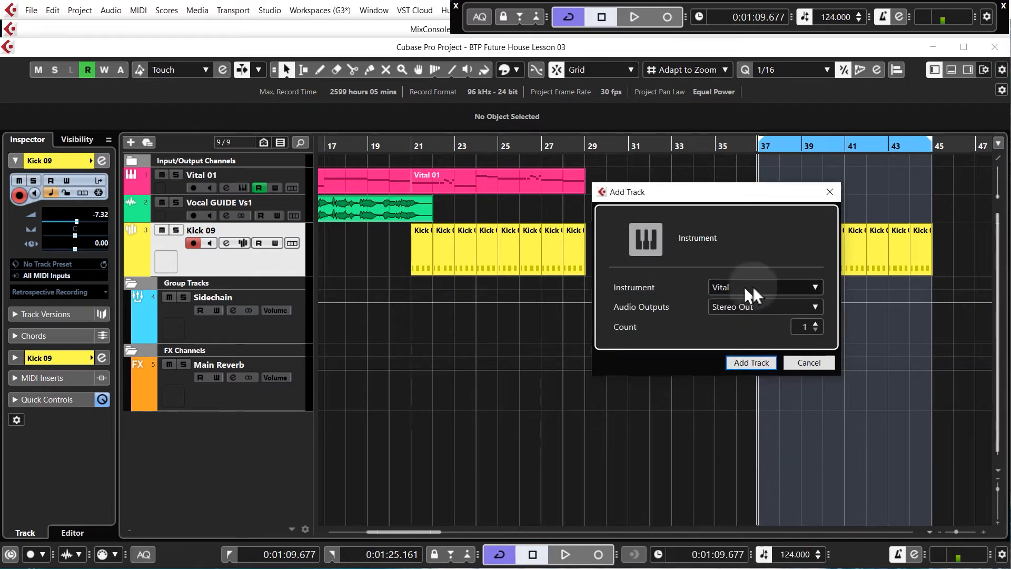
left_click(752, 362)
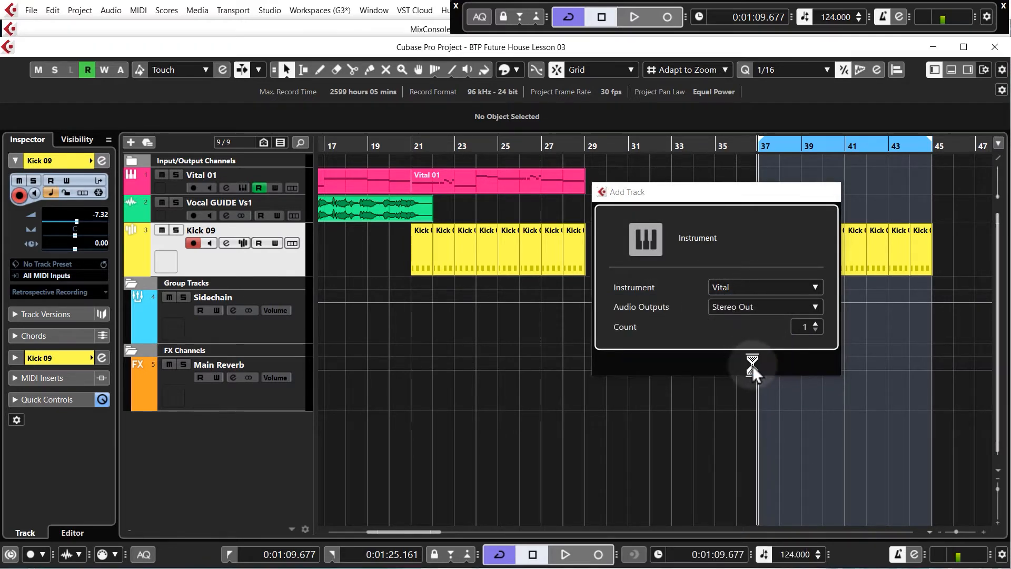
Load the external preset BTP - Bass - Future Donk from the Workfiles Vital Presets folder
left_click_drag(933, 431, 218, 1)
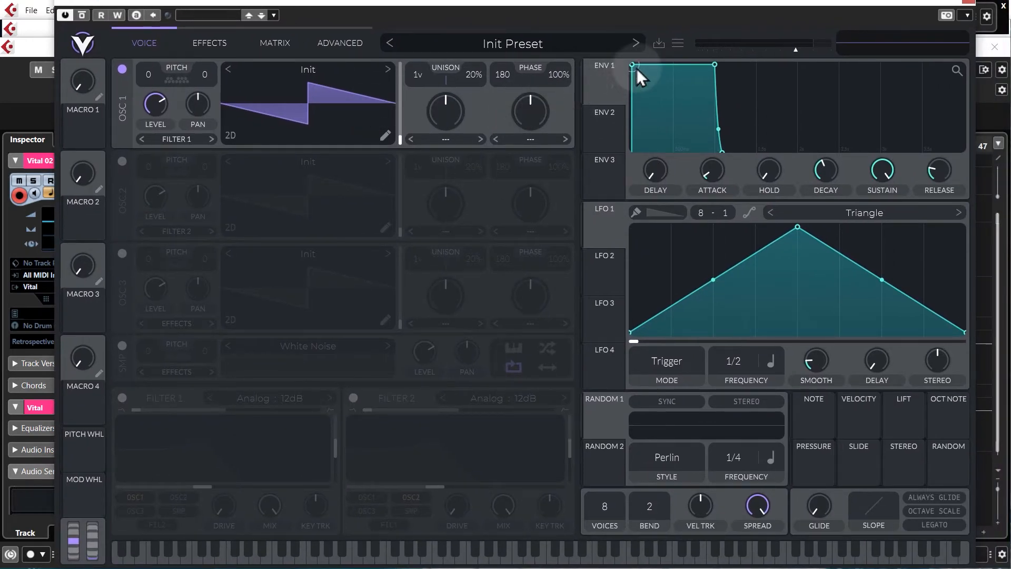
left_click(679, 45)
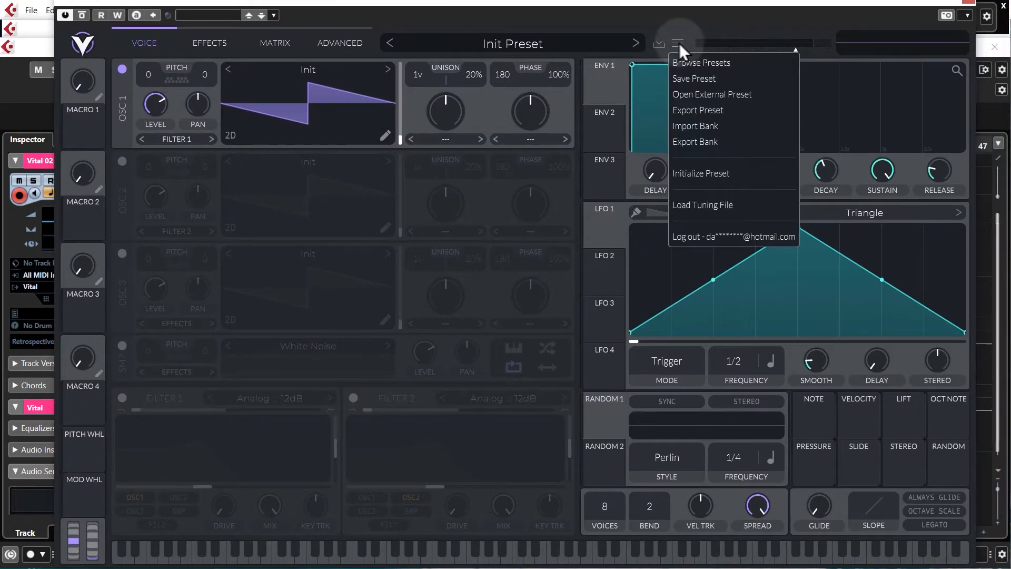
left_click(690, 95)
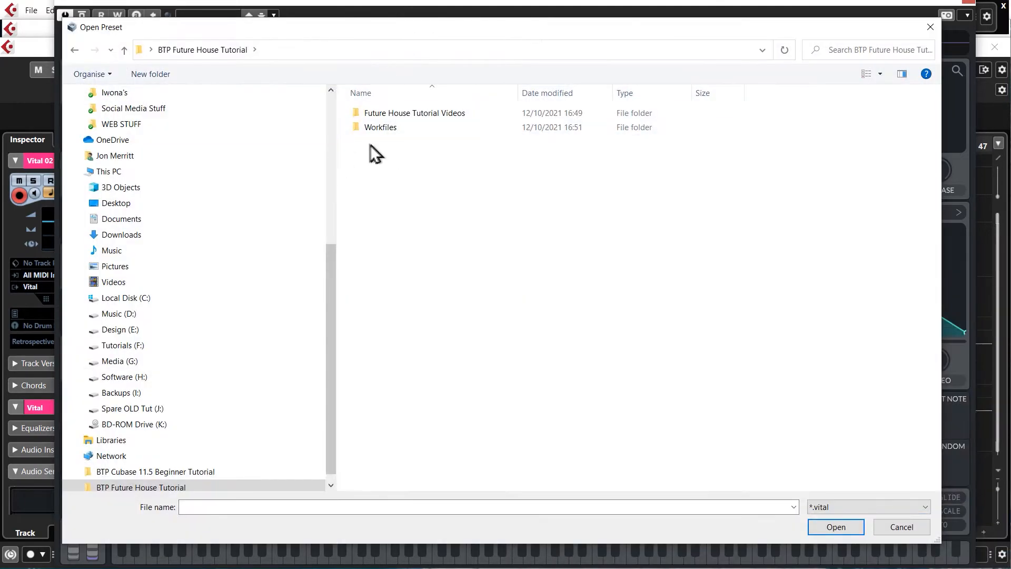
double_click(378, 128)
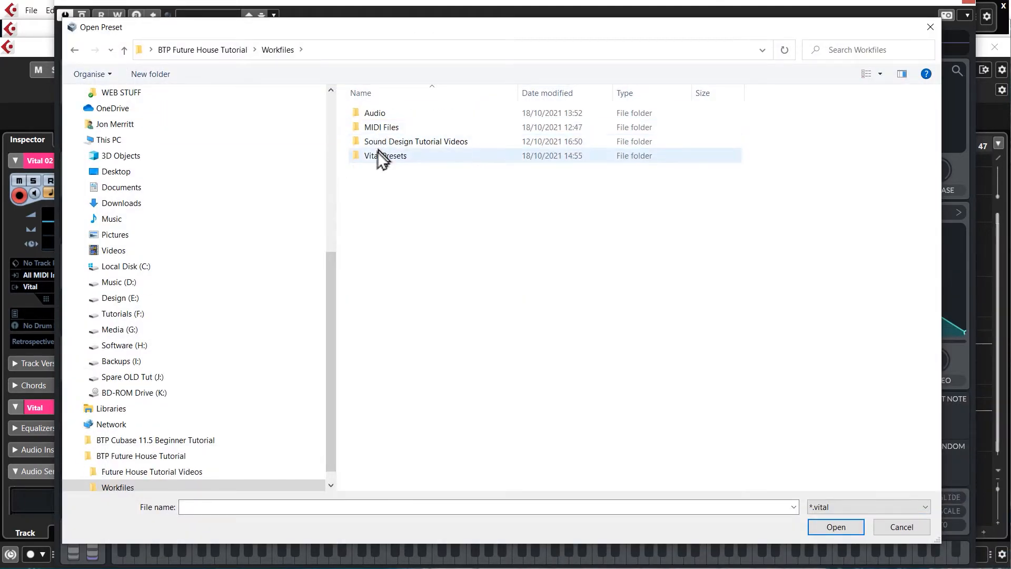
double_click(378, 154)
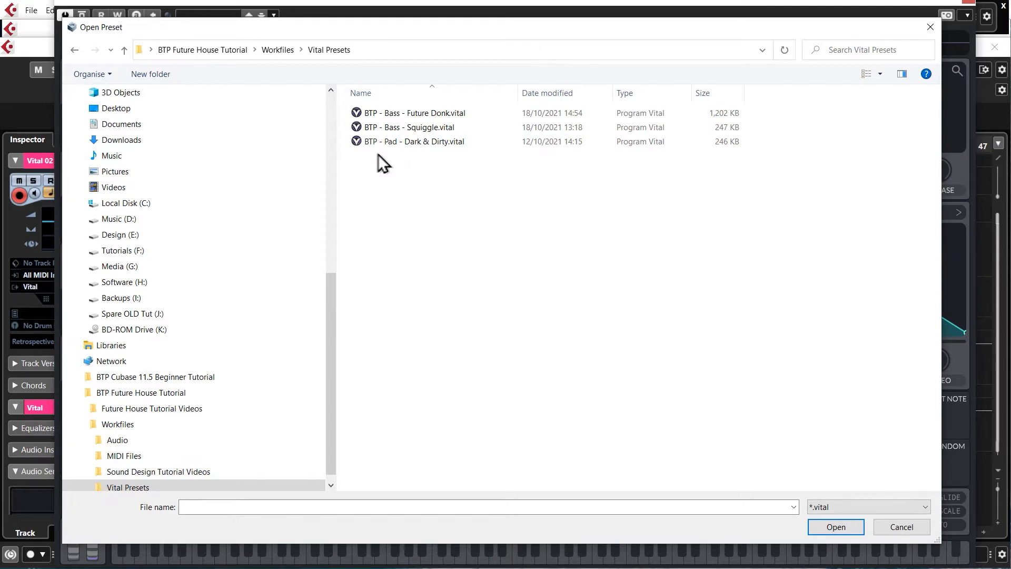
left_click(432, 113)
double_click(432, 113)
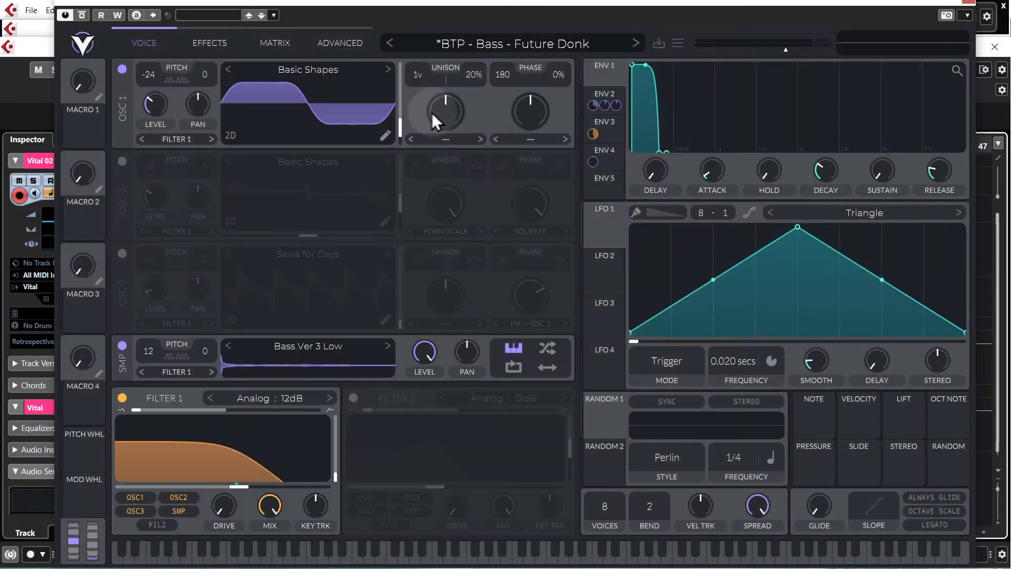
Audition the bass preset by playing notes on Vital's on-screen keyboard, then close the plugin window
left_click(437, 557)
left_click(495, 557)
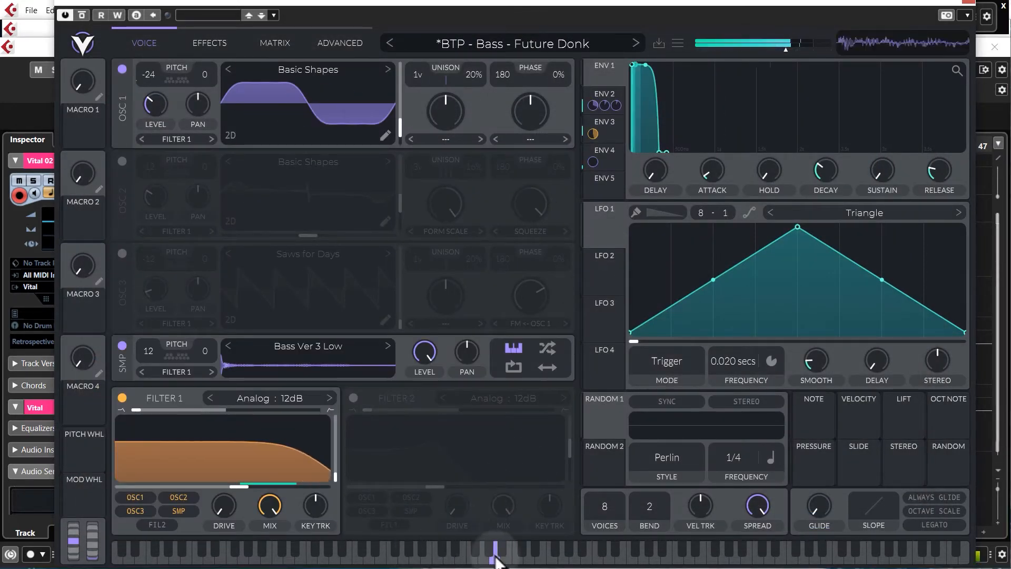
left_click(553, 556)
left_click(500, 553)
left_click(487, 553)
left_click(451, 553)
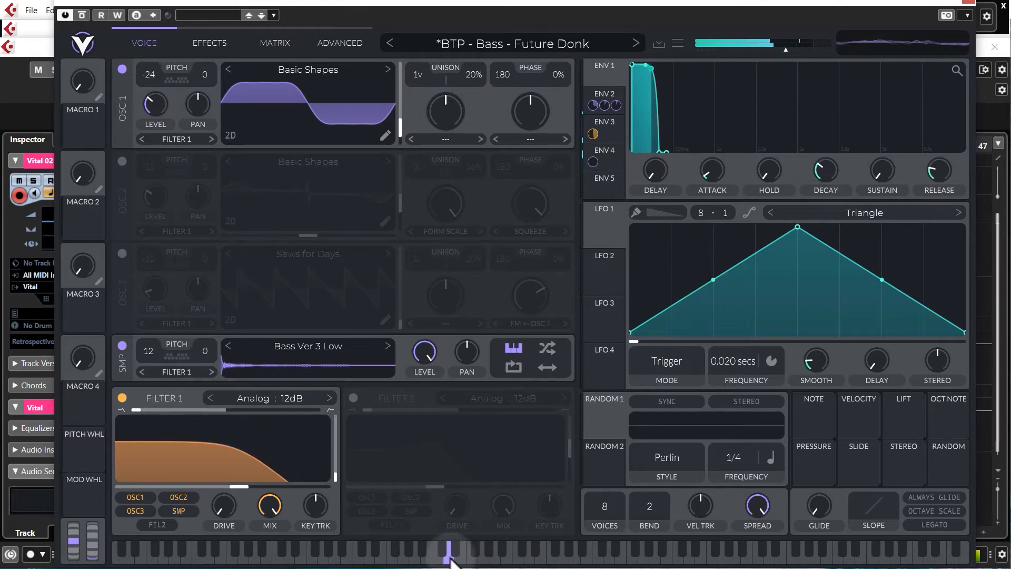
left_click(555, 553)
left_click(563, 552)
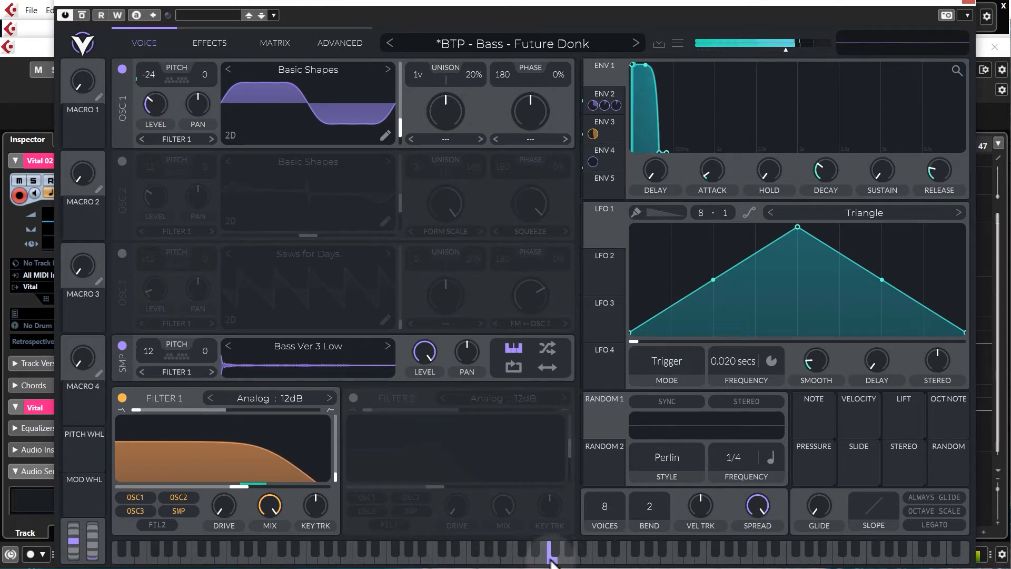
left_click(574, 549)
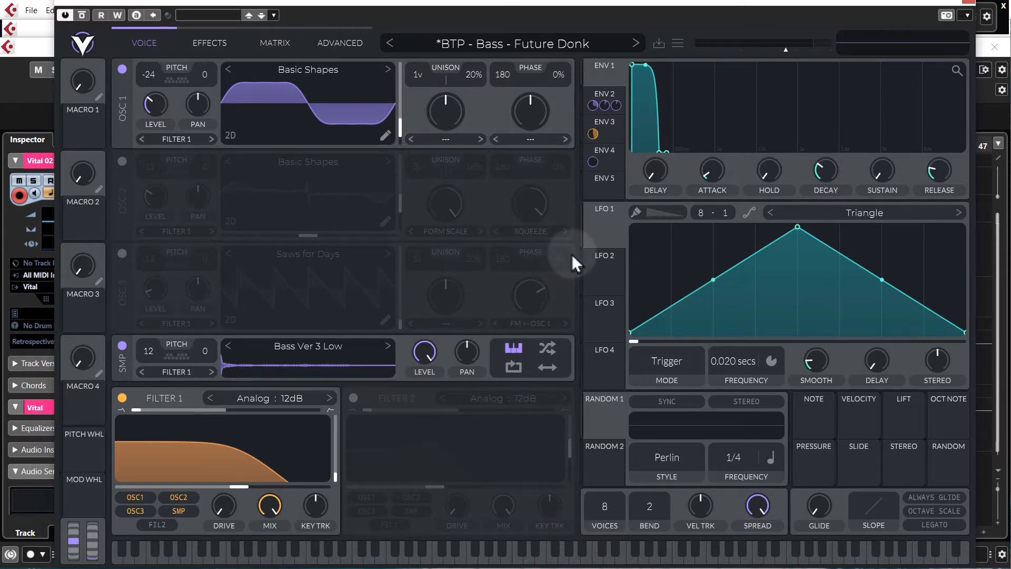
left_click(971, 6)
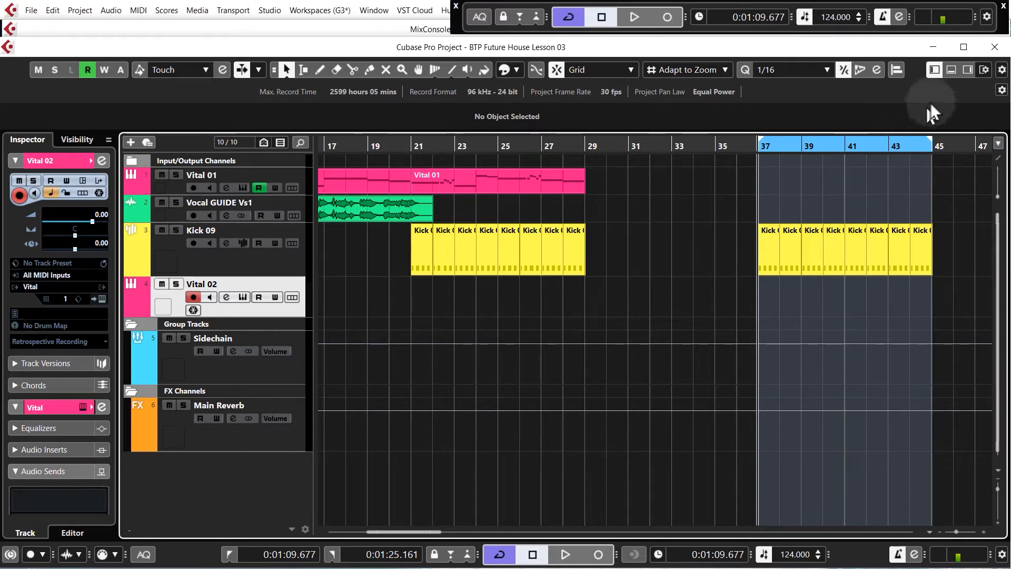
Open the file browser and navigate to the Workfiles MIDI Files folder
left_click(968, 71)
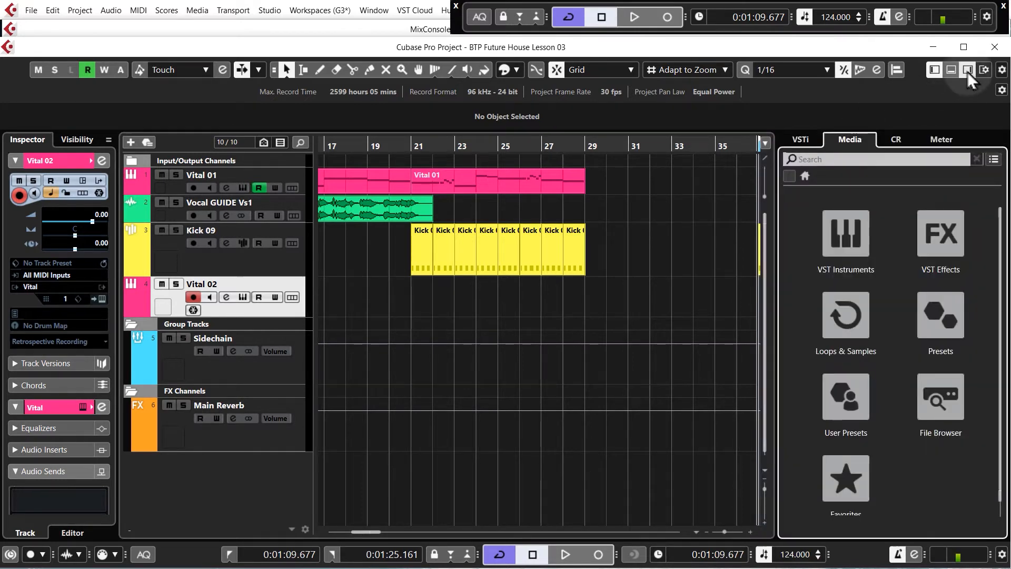
left_click(938, 403)
left_click(803, 243)
double_click(862, 268)
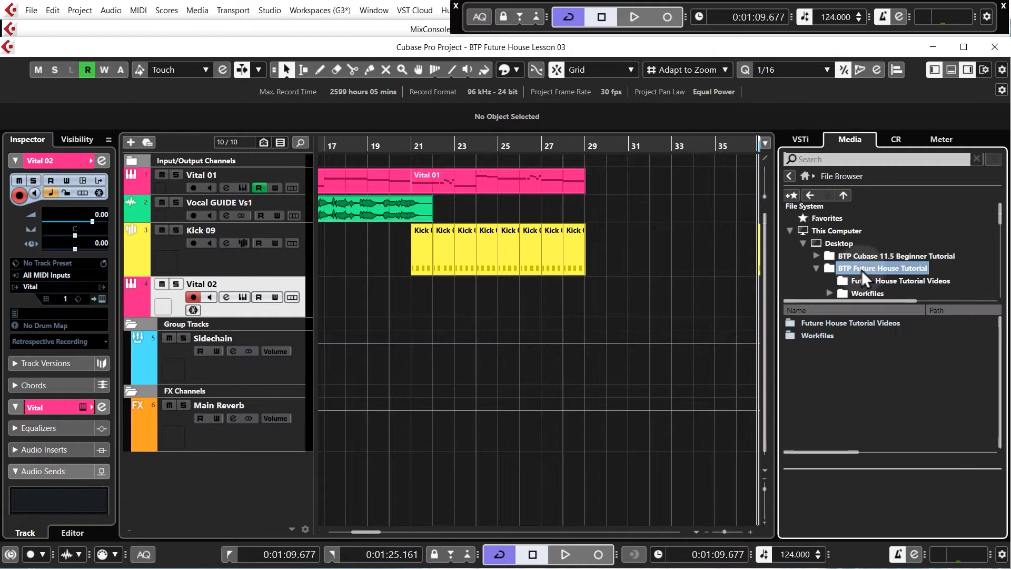
scroll(861, 269, "down", 2)
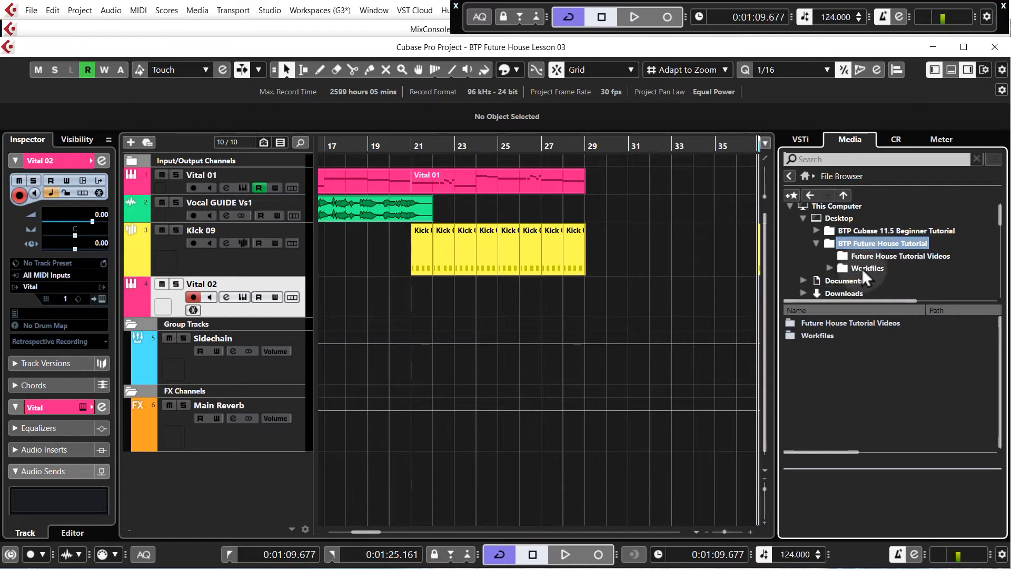
left_click(829, 269)
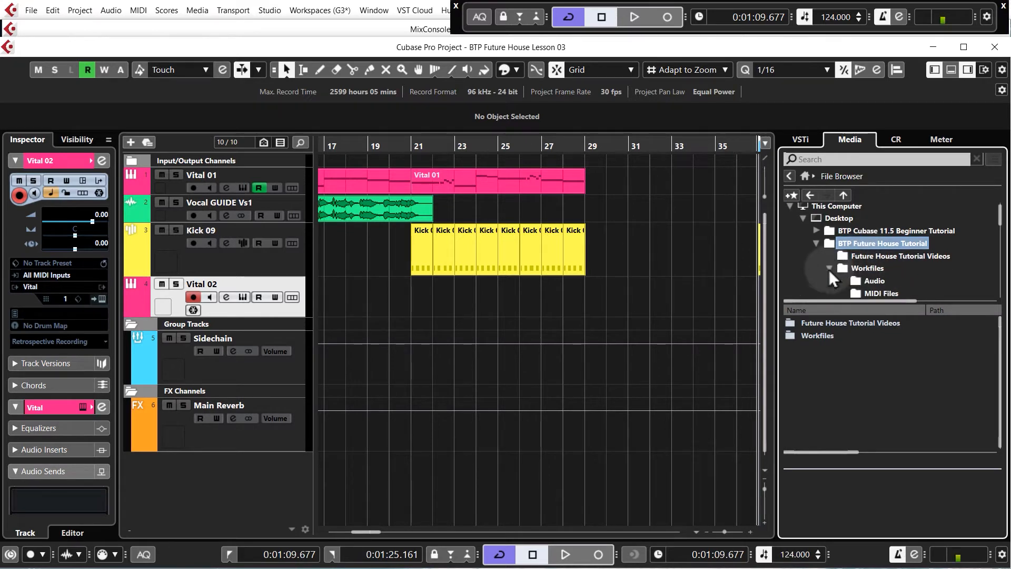
left_click(886, 292)
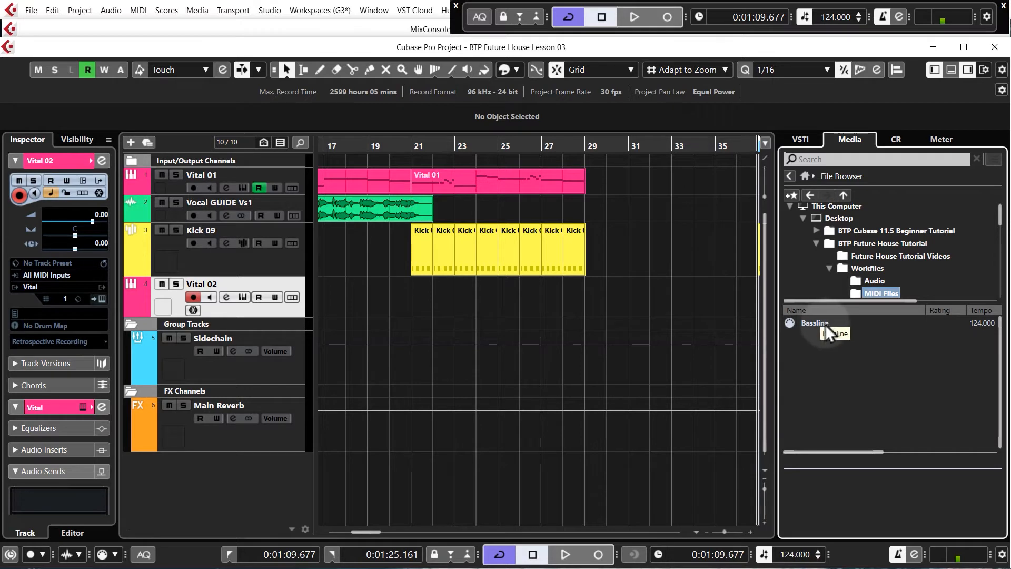
Import the Bassline MIDI file onto the Vital 02 track, place it at bar 37, and close the media panel
left_click_drag(823, 322, 533, 317)
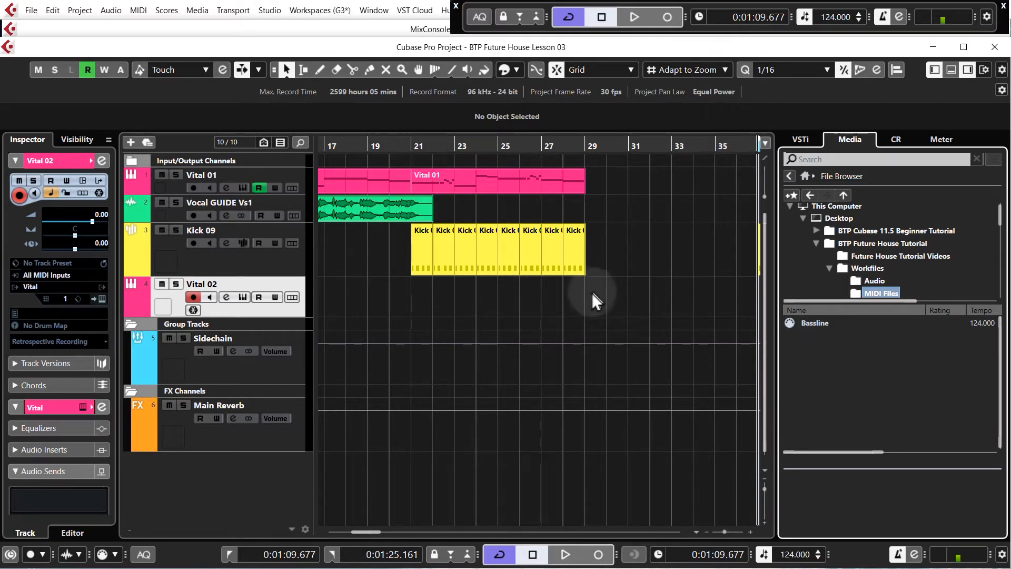
left_click_drag(591, 293, 652, 295)
scroll(481, 279, "down", 2)
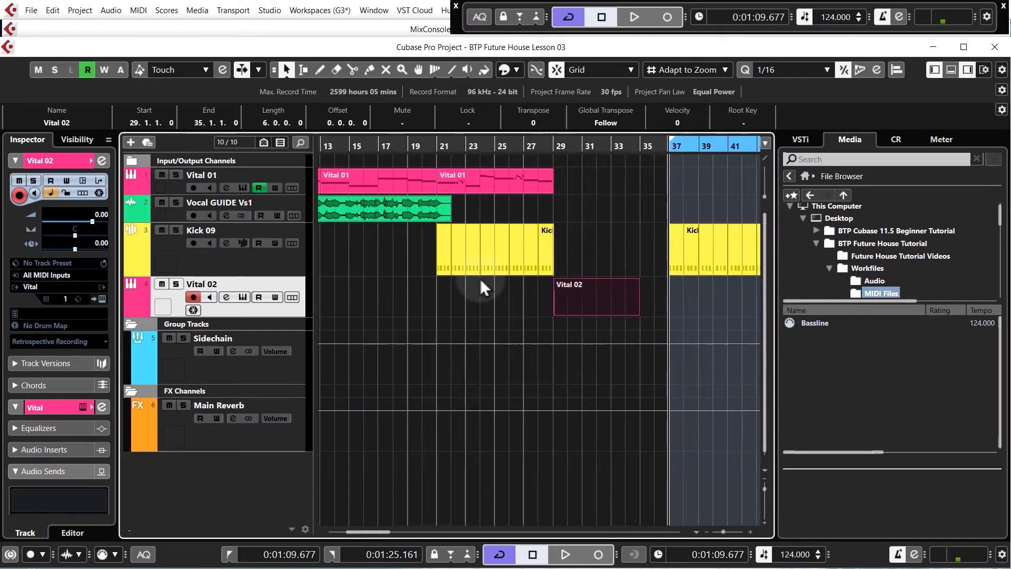
scroll(480, 280, "down", 1)
left_click_drag(589, 292, 730, 315)
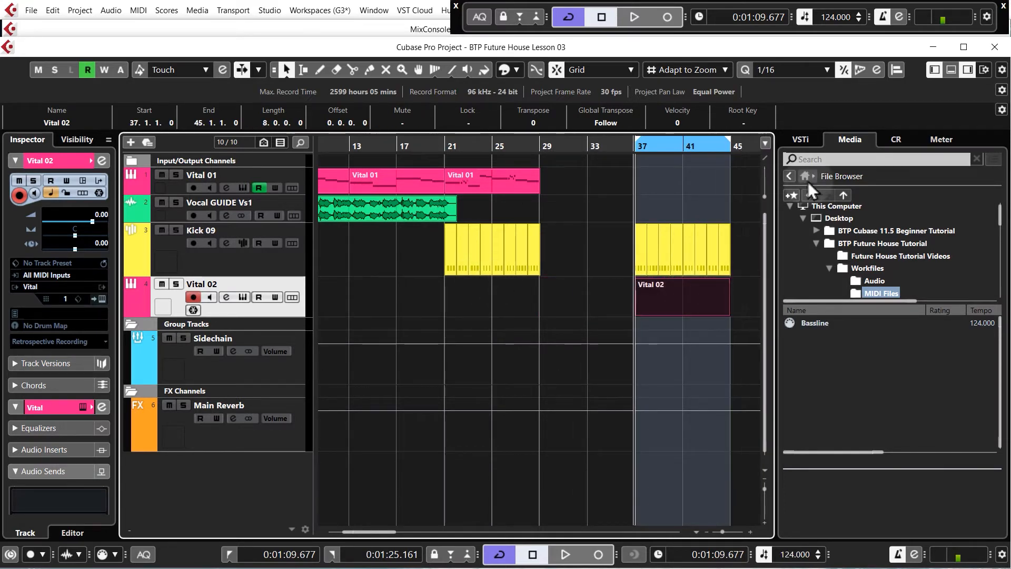
left_click(969, 70)
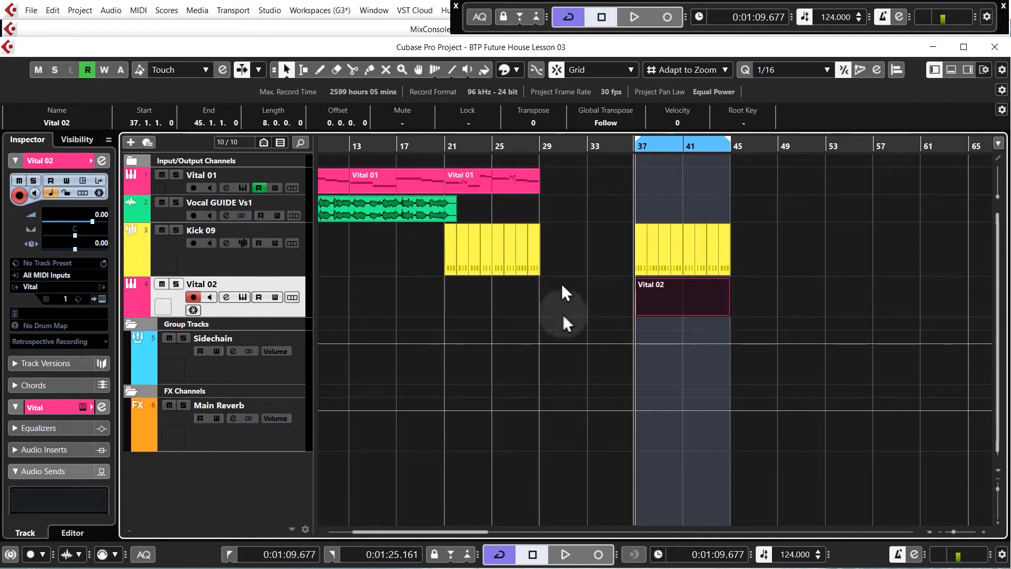
Open the first Vital 01 MIDI part in the Key Editor
scroll(760, 271, "left", 2)
left_click(473, 204)
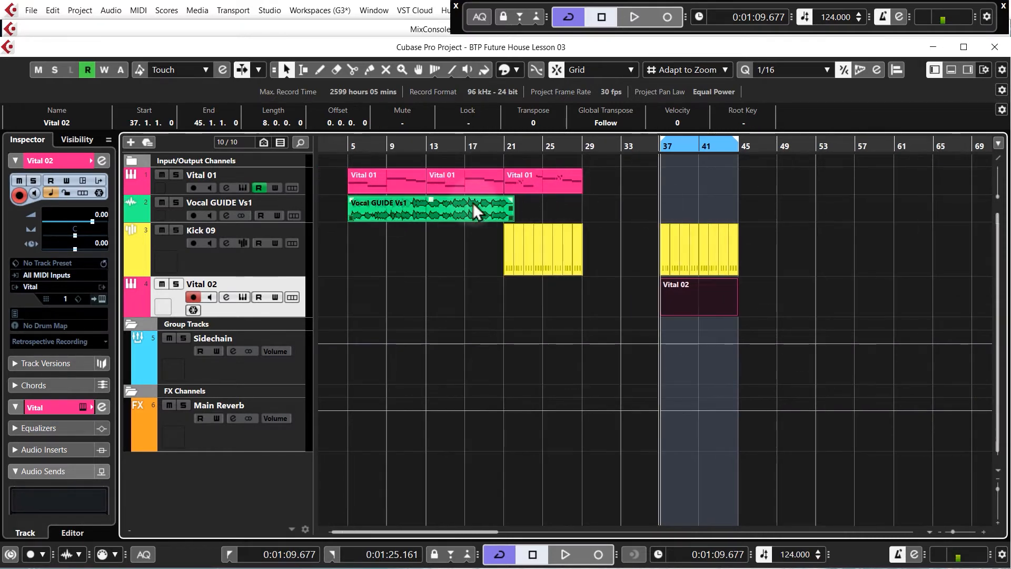
scroll(393, 199, "left", 1)
scroll(393, 199, "up", 1)
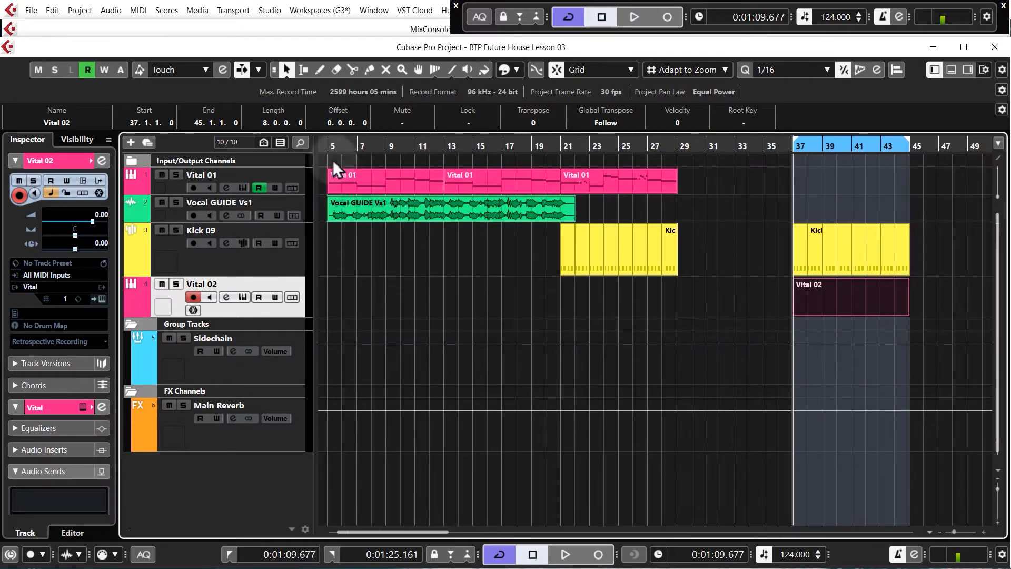
left_click(355, 179)
double_click(355, 179)
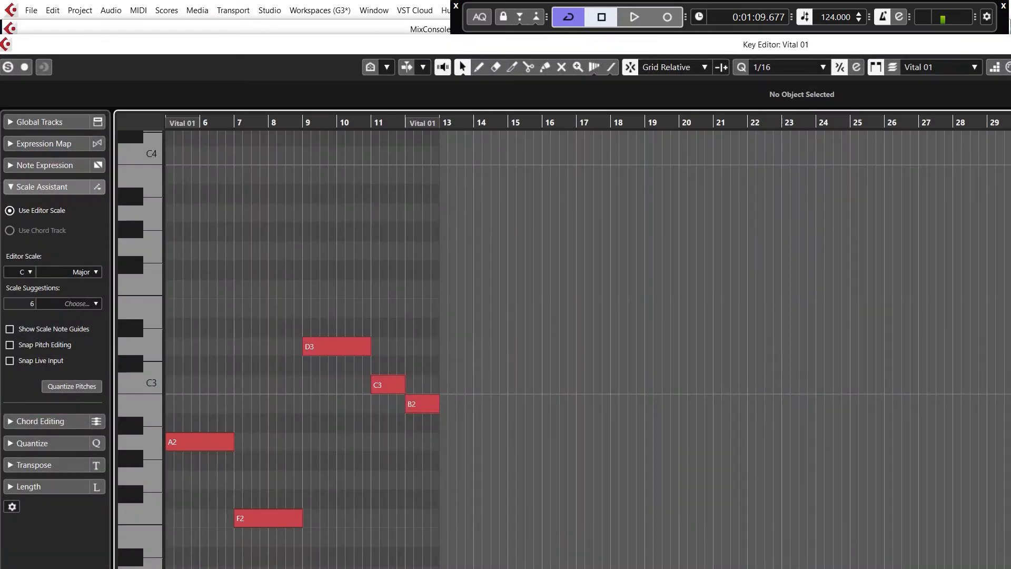
scroll(330, 420, "up", 1)
scroll(330, 420, "down", 3)
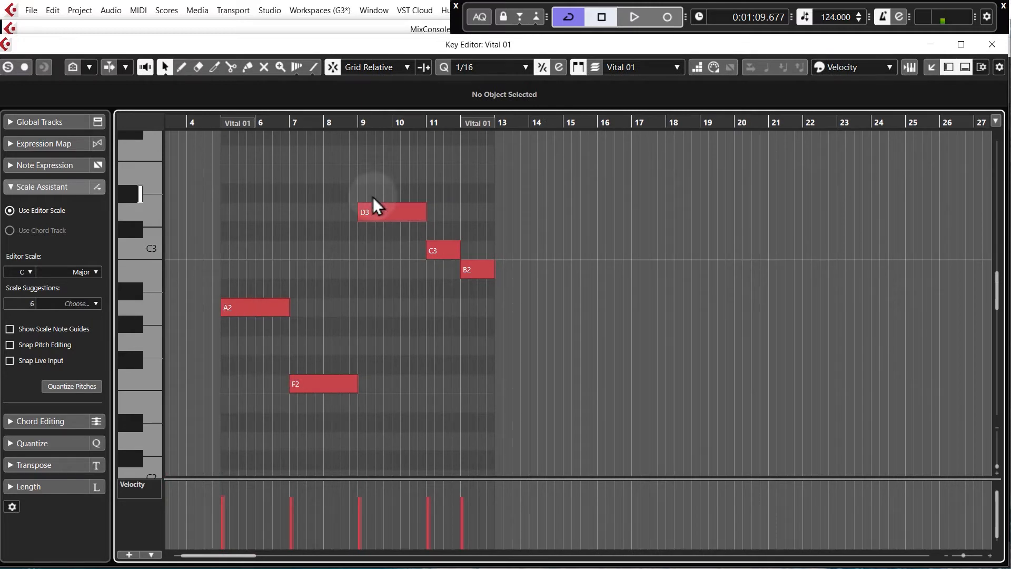
Close the Key Editor and play back the opening of the first Vital 01 part in the arrangement
left_click(992, 44)
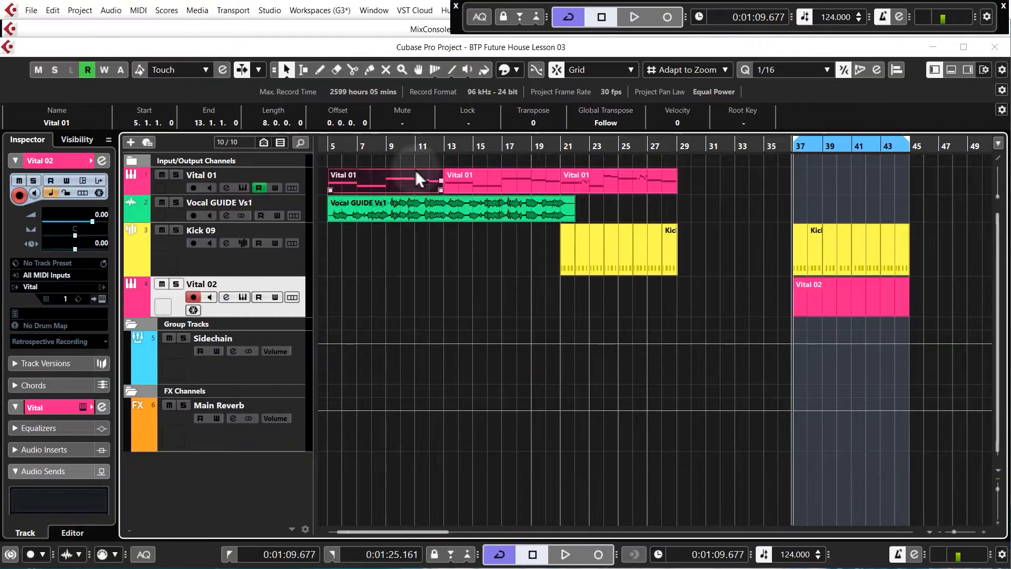
left_click(329, 148)
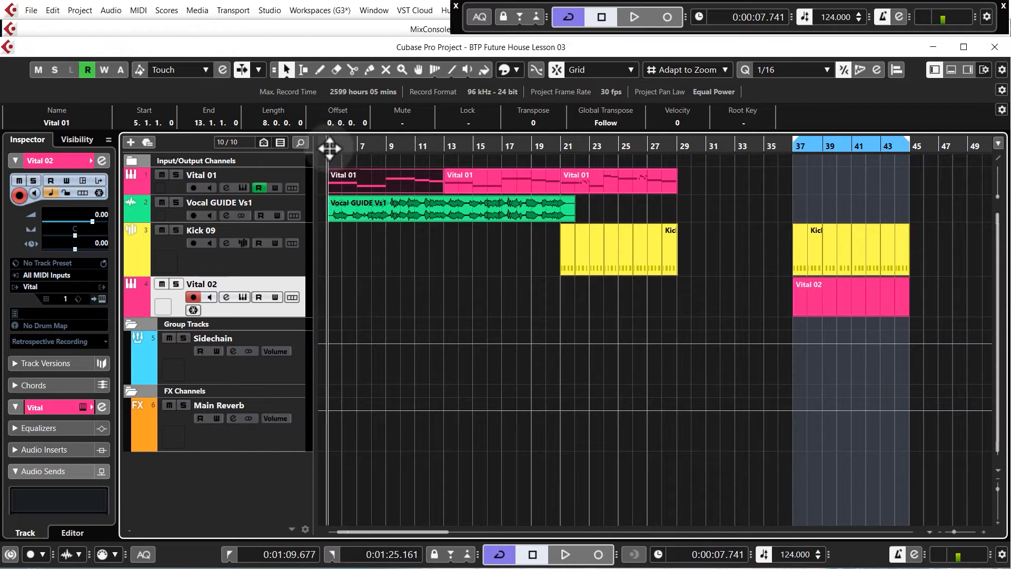
left_click(354, 181)
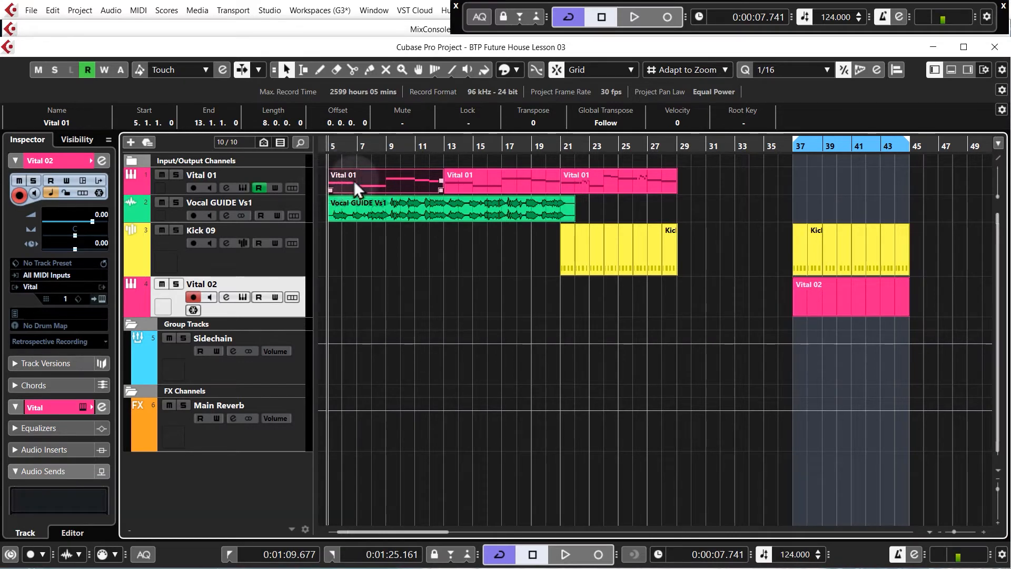
key("space")
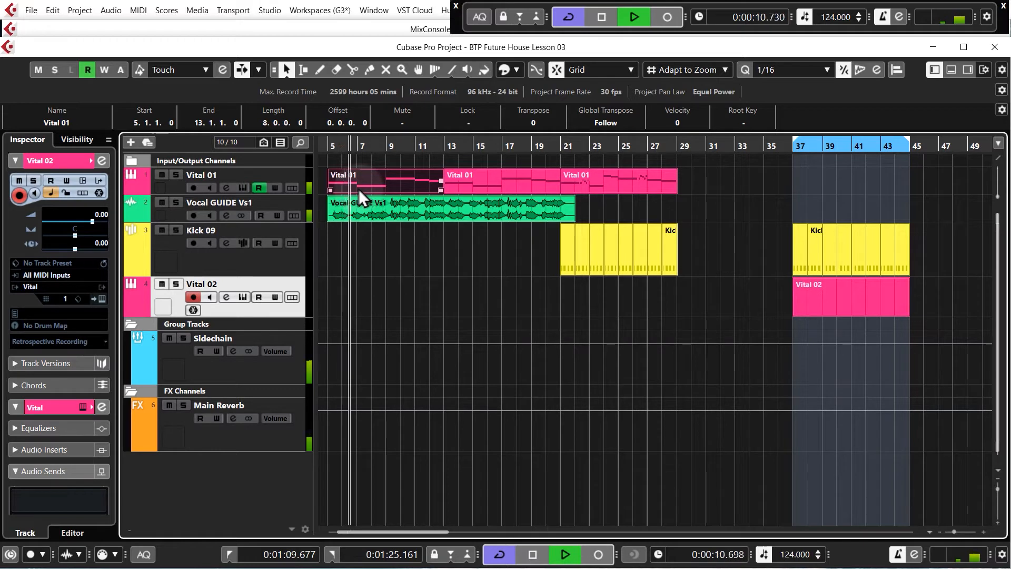
left_click(782, 191)
key("space")
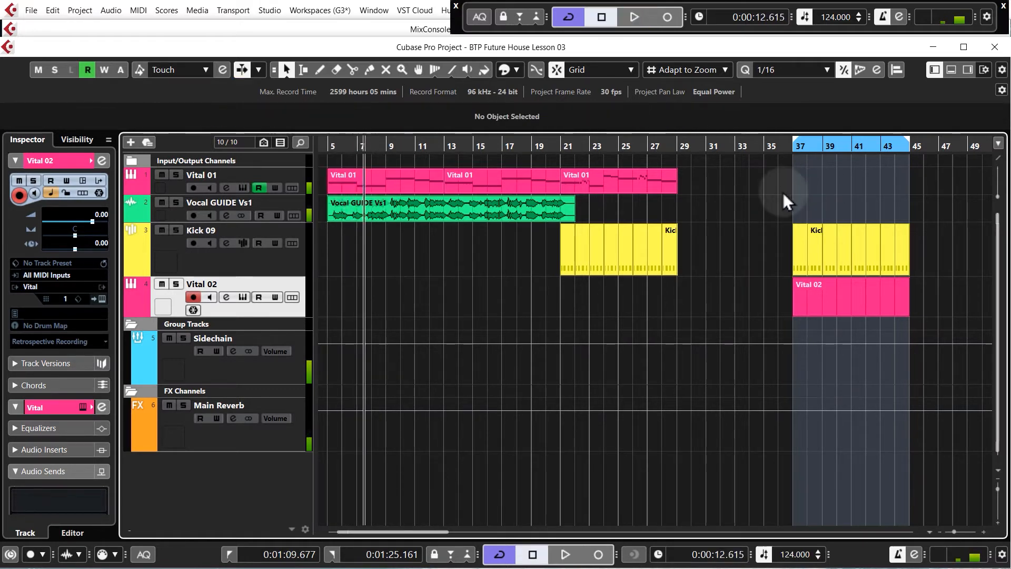
Open the Vital 02 part in the Key Editor, close it again, and lower the Vital 02 track volume to -9.05 dB
double_click(833, 298)
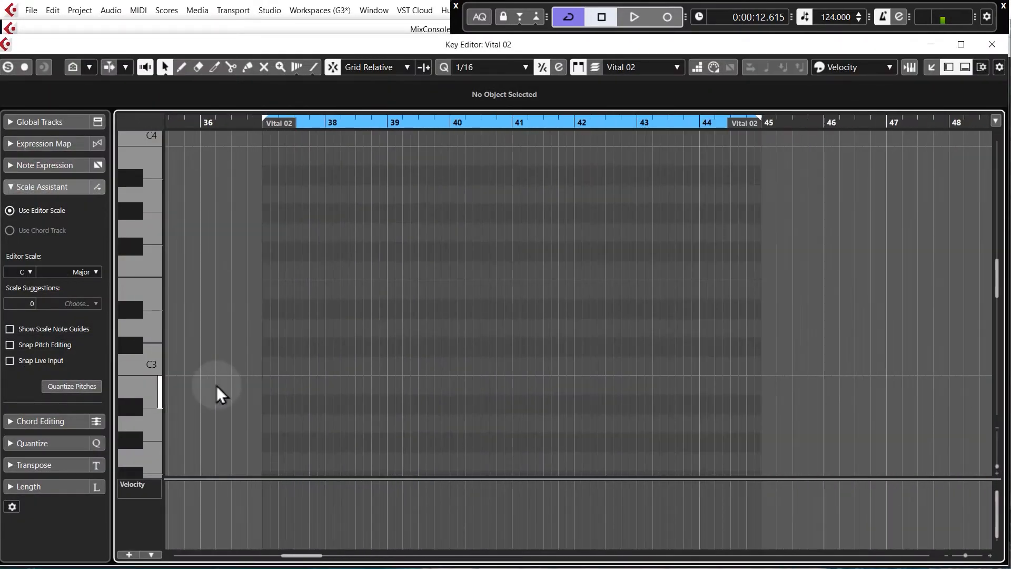
scroll(322, 370, "down", 2)
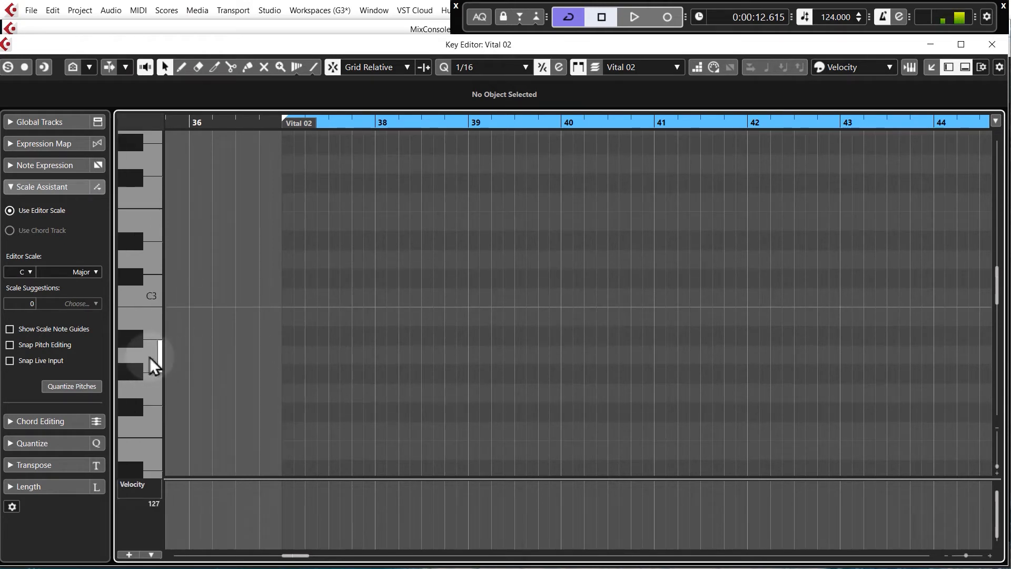
left_click(992, 45)
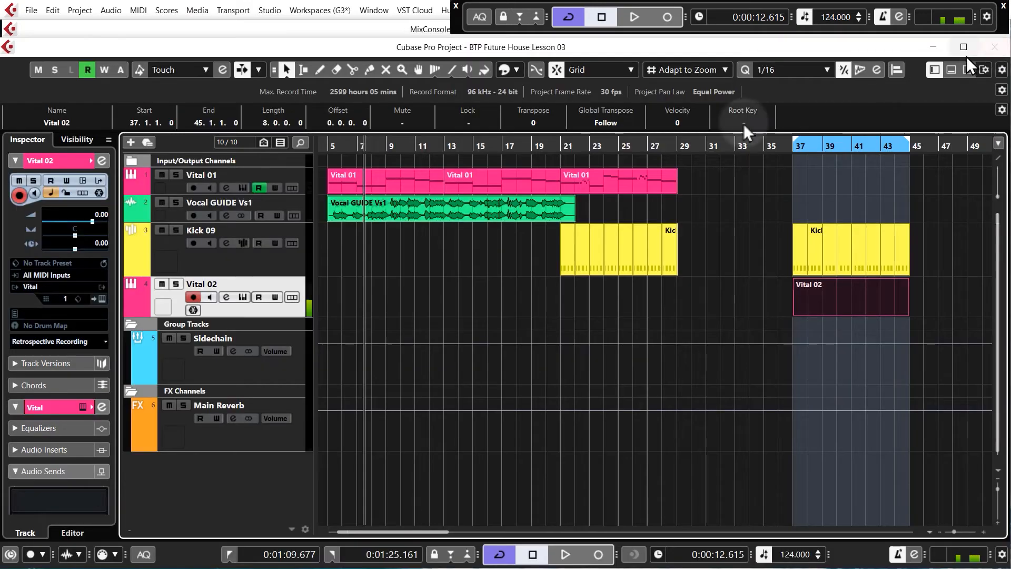
left_click_drag(96, 214, 100, 270)
Reopen the Vital 02 part in the Key Editor and draw three short A2 notes at the start of bar 37
double_click(828, 293)
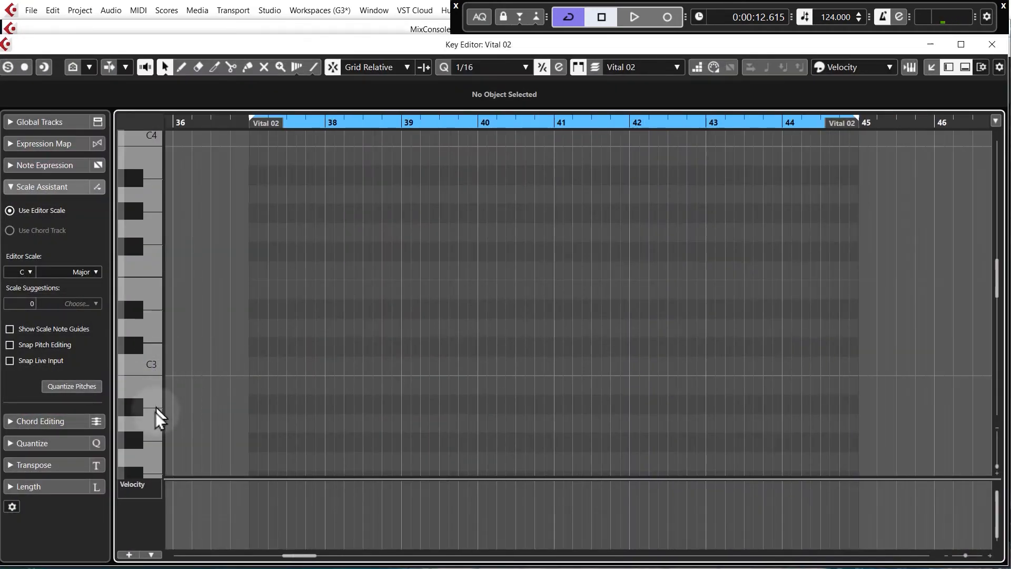
mouse_move(256, 421)
left_mouse_down()
mouse_move(296, 427)
mouse_move(288, 424)
left_mouse_up()
scroll(235, 426, "up", 2)
scroll(244, 419, "down", 2)
scroll(262, 385, "up", 3)
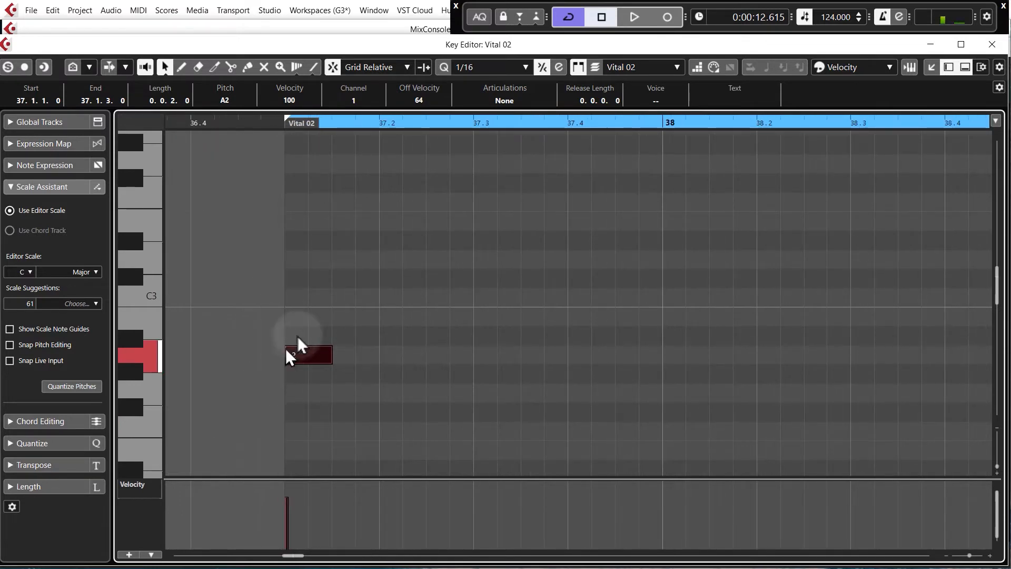
left_click_drag(363, 353, 474, 352)
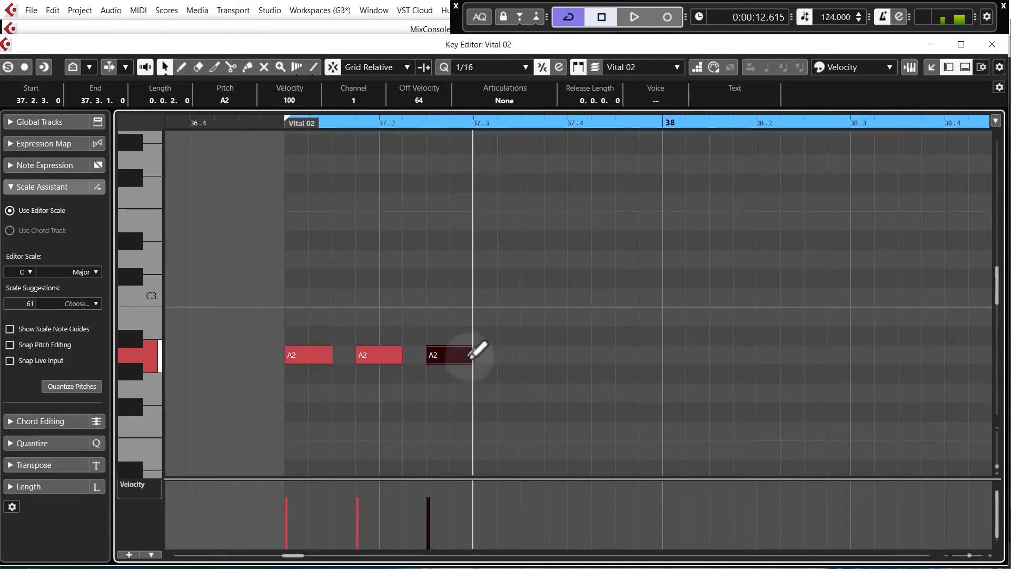
Play back the first A2 notes of the bassline
left_click(411, 181)
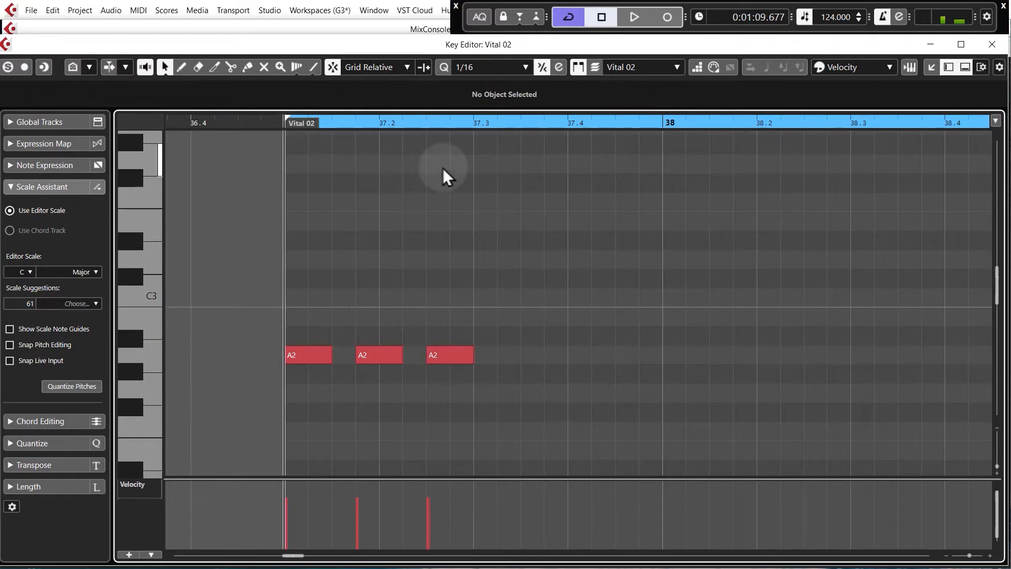
key("space")
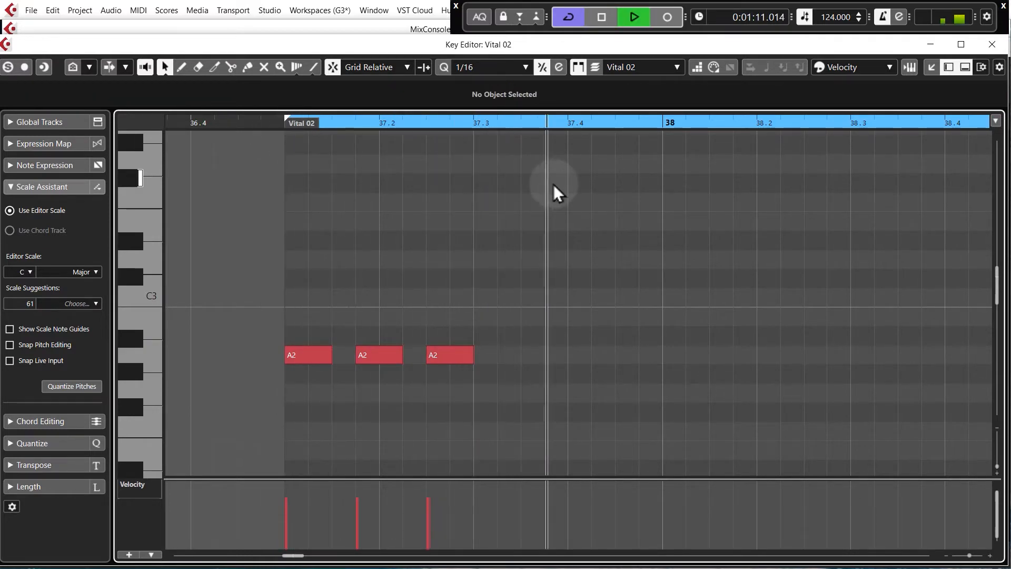
key("space")
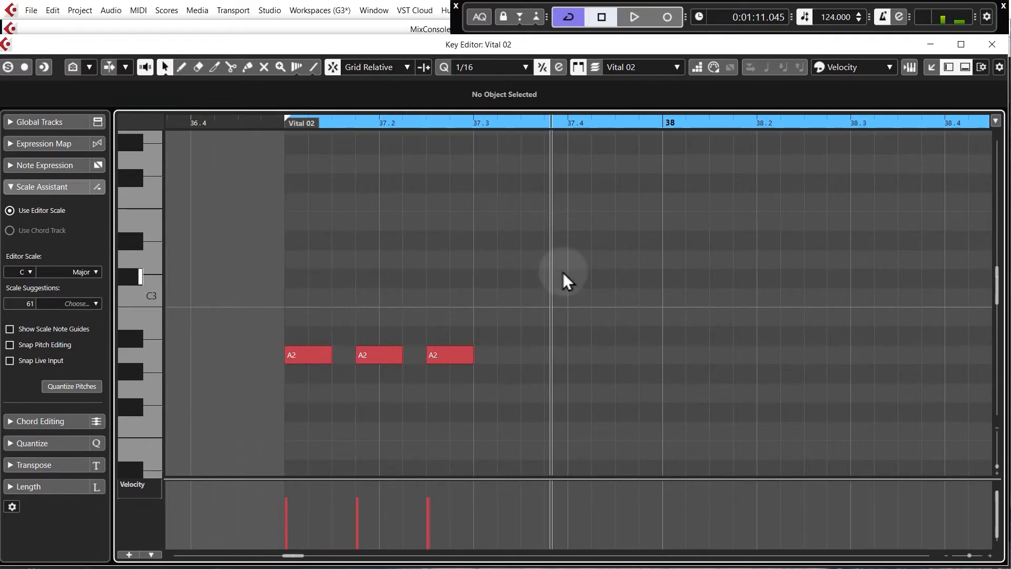
Add more A2 notes across the rest of bar 37, splitting the last longer note into two
double_click(507, 359)
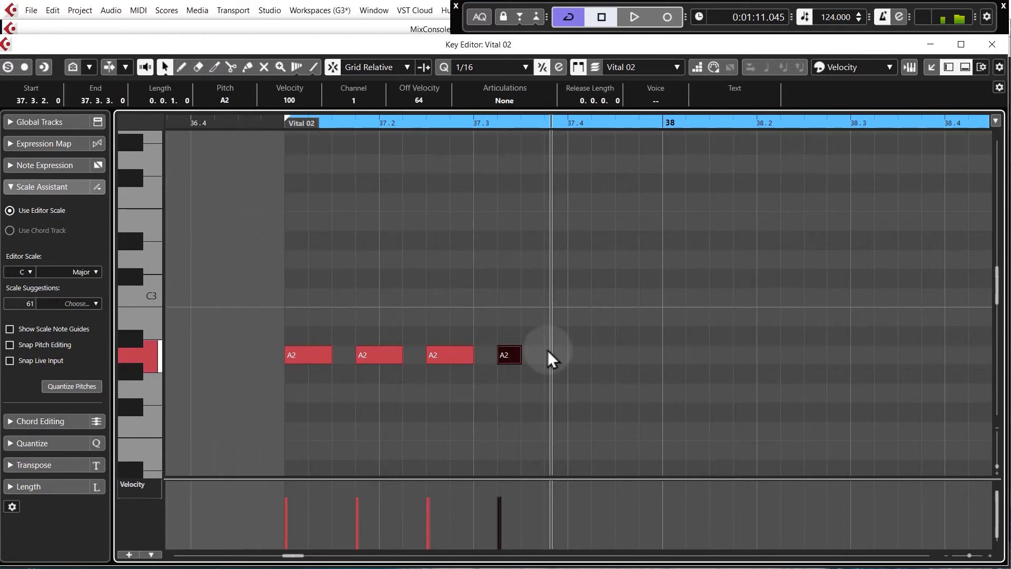
left_click(589, 356, "alt")
left_click_drag(592, 355, 605, 356)
left_click(623, 356)
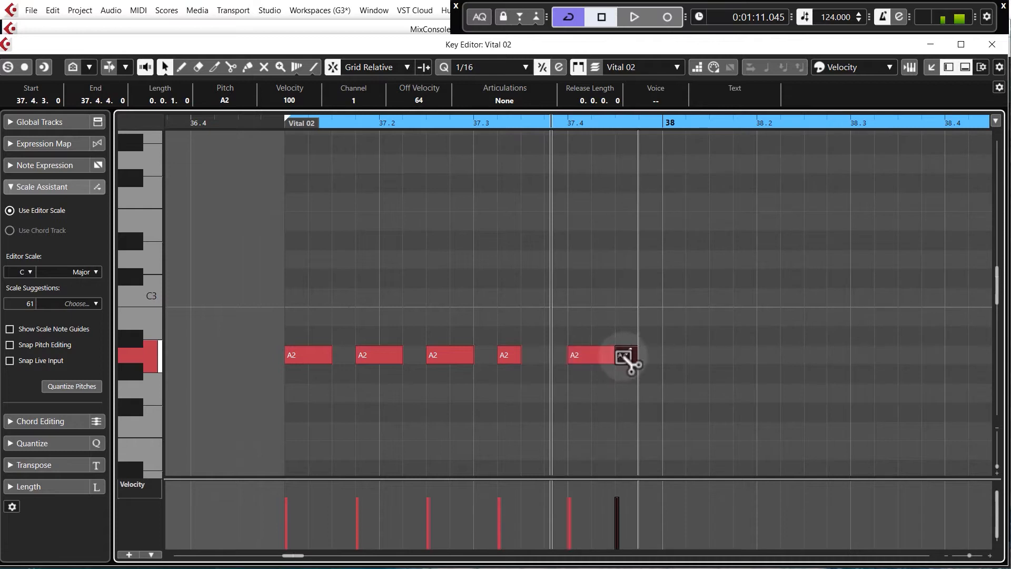
Play back the A2 pattern from the start of the Vital 02 part
left_click(285, 125)
left_click(605, 267)
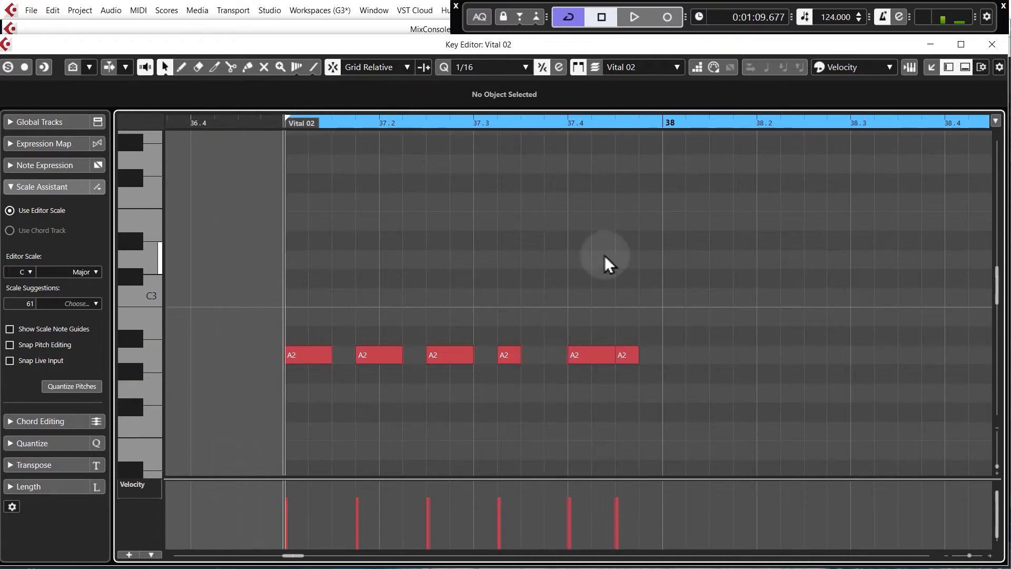
key("space")
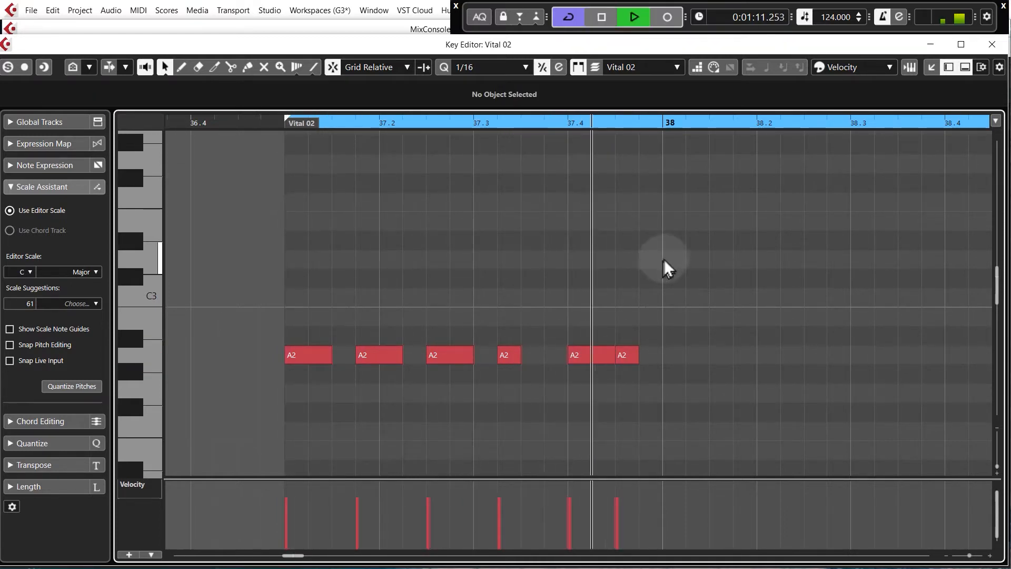
key("space")
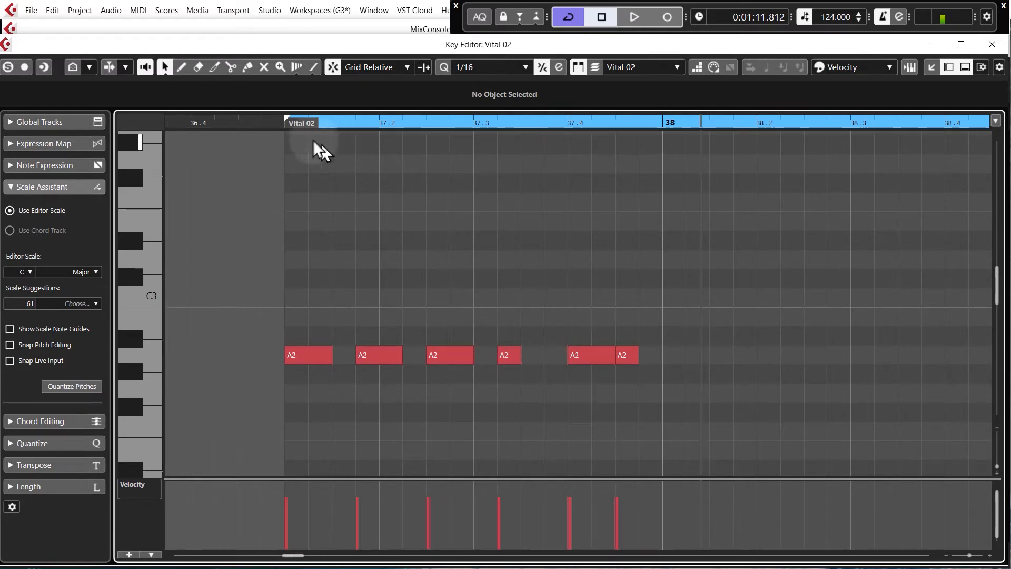
left_click(286, 124)
key("space")
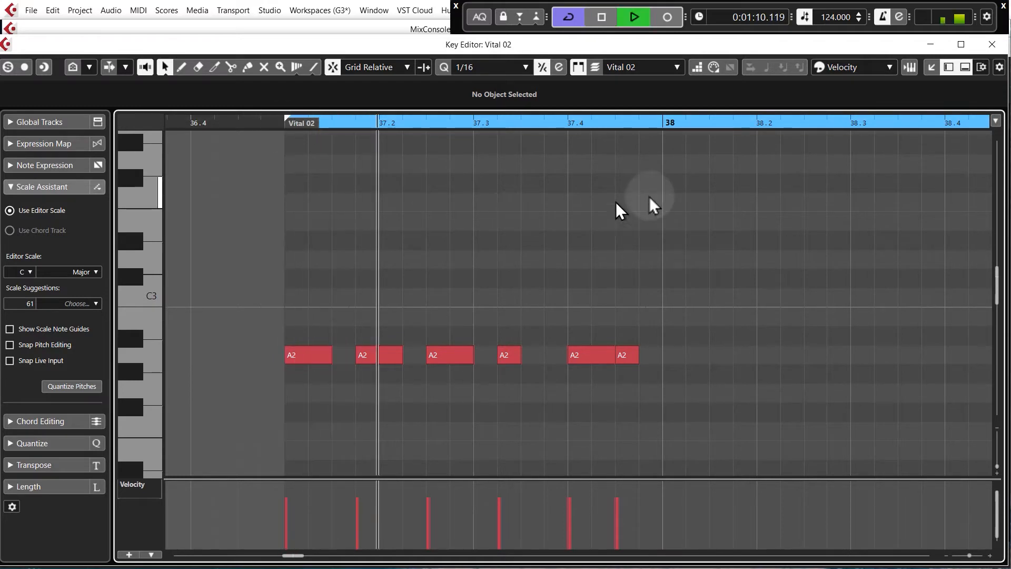
key("space")
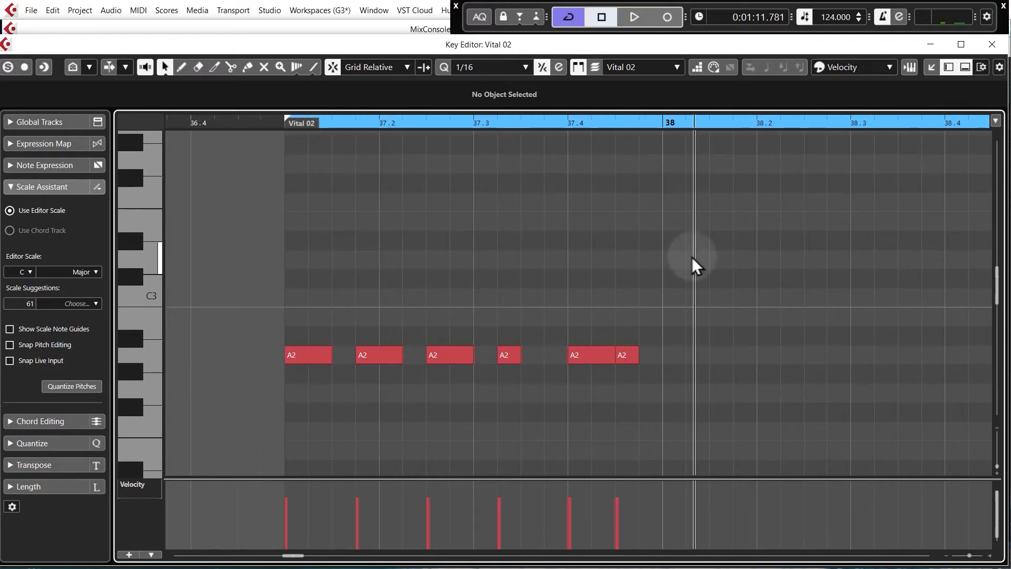
Draw a run of five F2 notes starting at bar 38
scroll(693, 265, "down", 2)
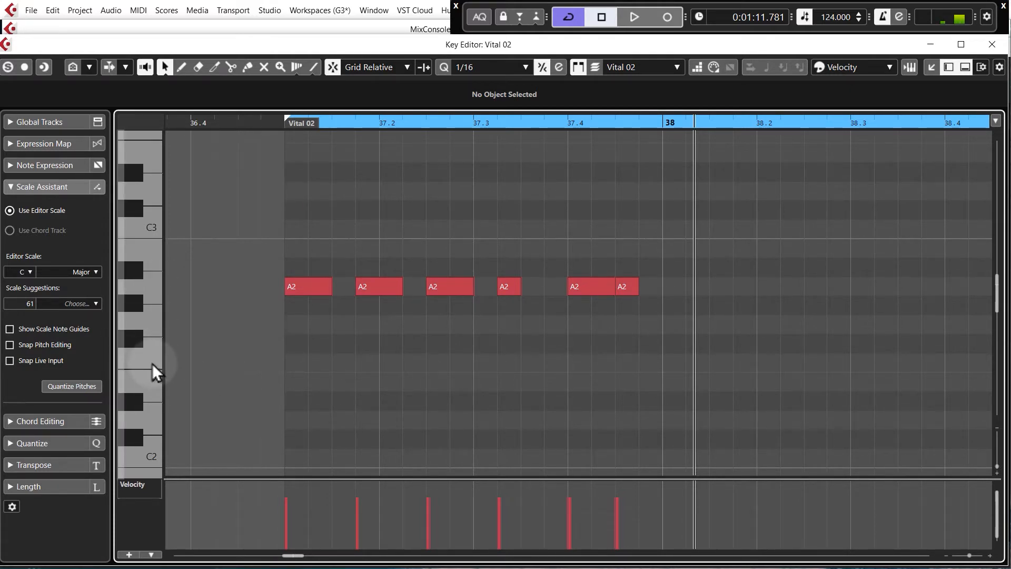
left_click_drag(665, 363, 853, 369)
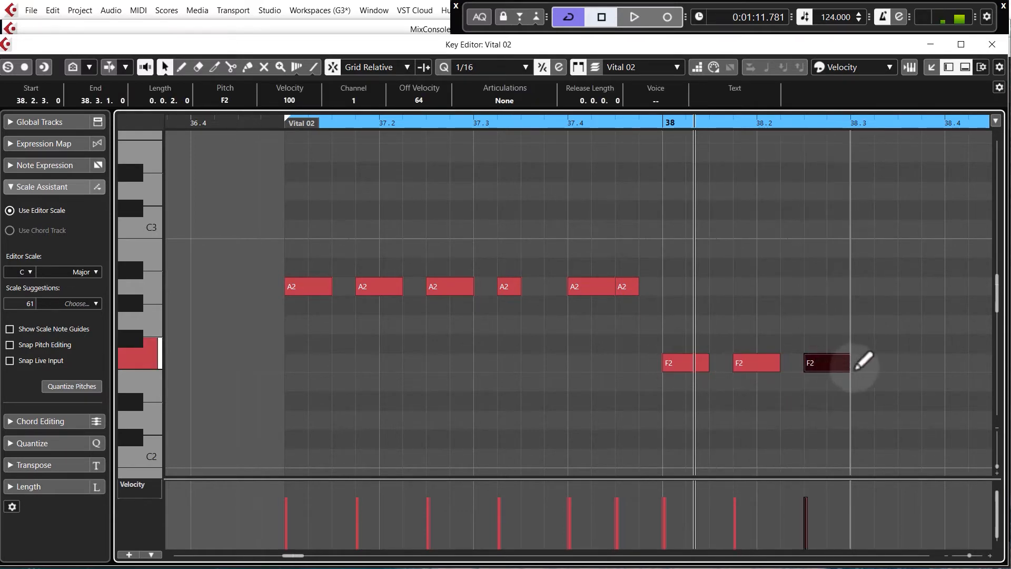
scroll(284, 348, "down", 1)
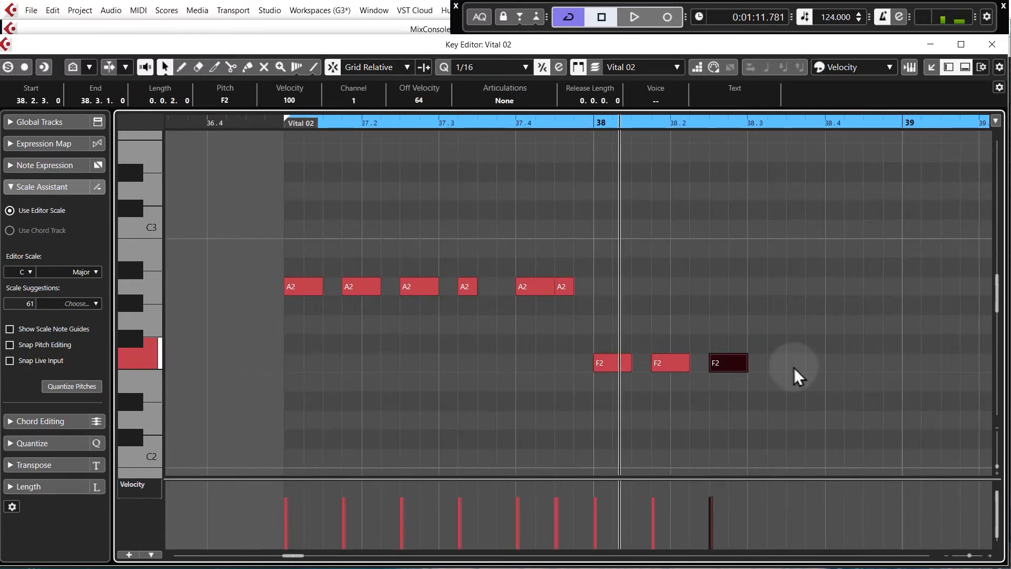
left_click_drag(779, 364, 856, 366)
Play back the bassline from the start of the part
left_click(284, 125)
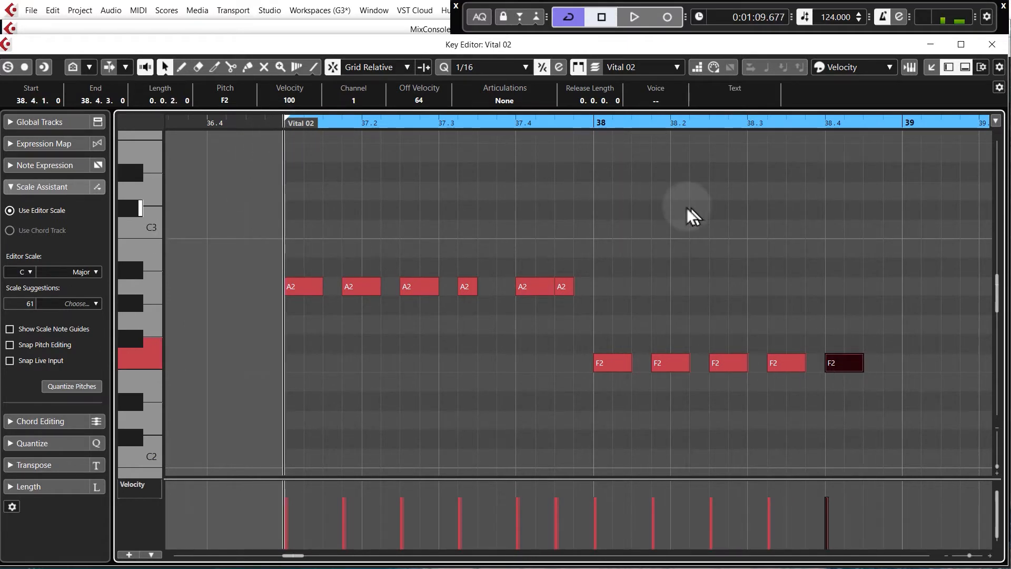
left_click(691, 214)
key("space")
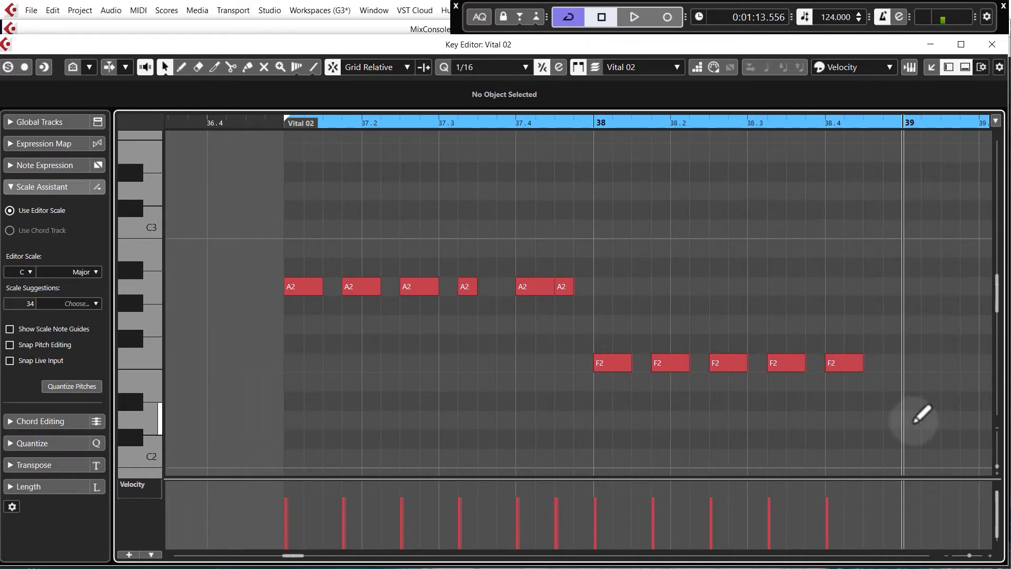
Draw four D2 notes starting at bar 39
left_click_drag(914, 422, 941, 420)
key("g")
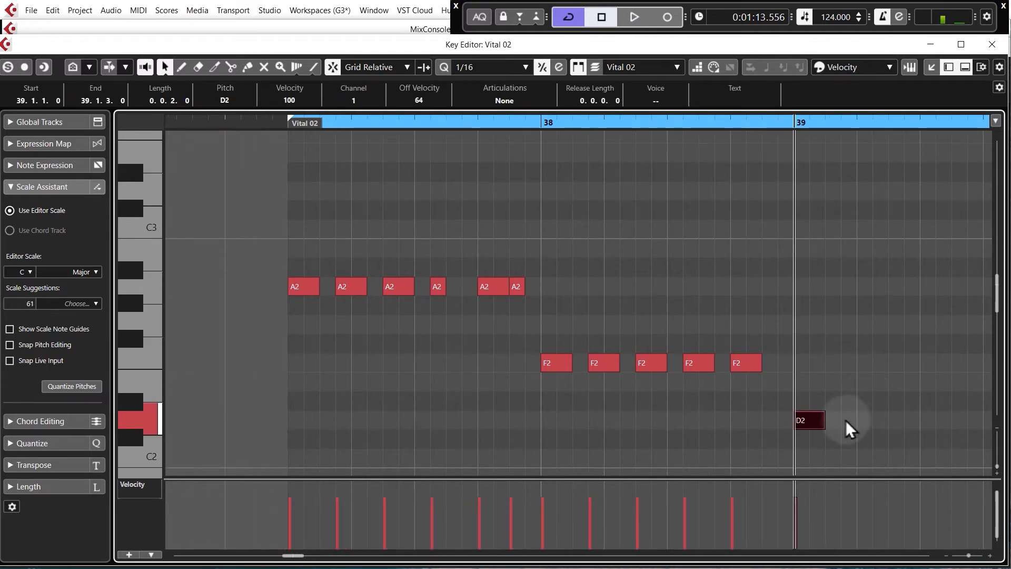
left_click_drag(843, 420, 967, 421)
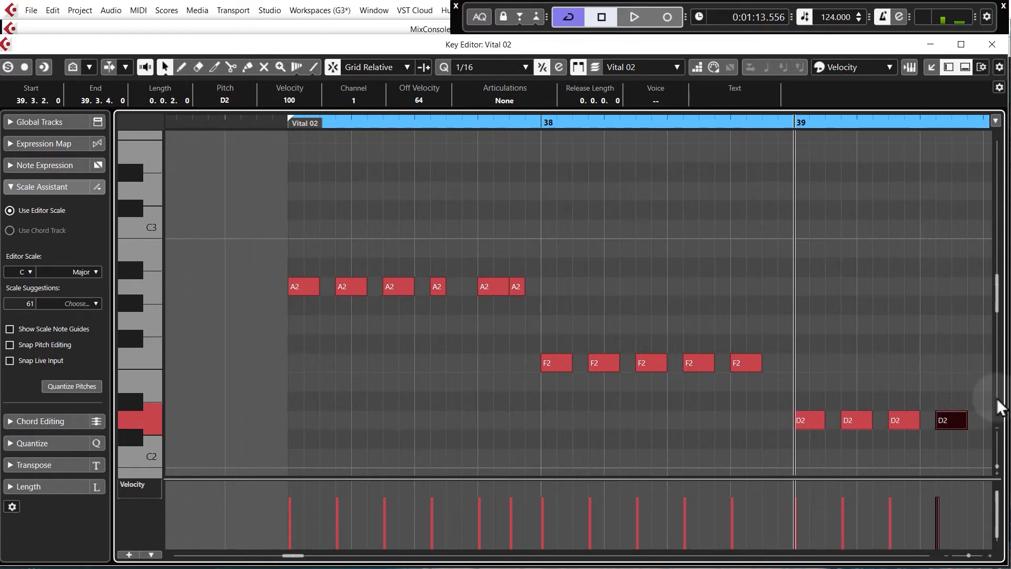
Play back the bassline from the part's start, then close the Key Editor
left_click(280, 127)
key("space")
scroll(247, 275, "down", 1)
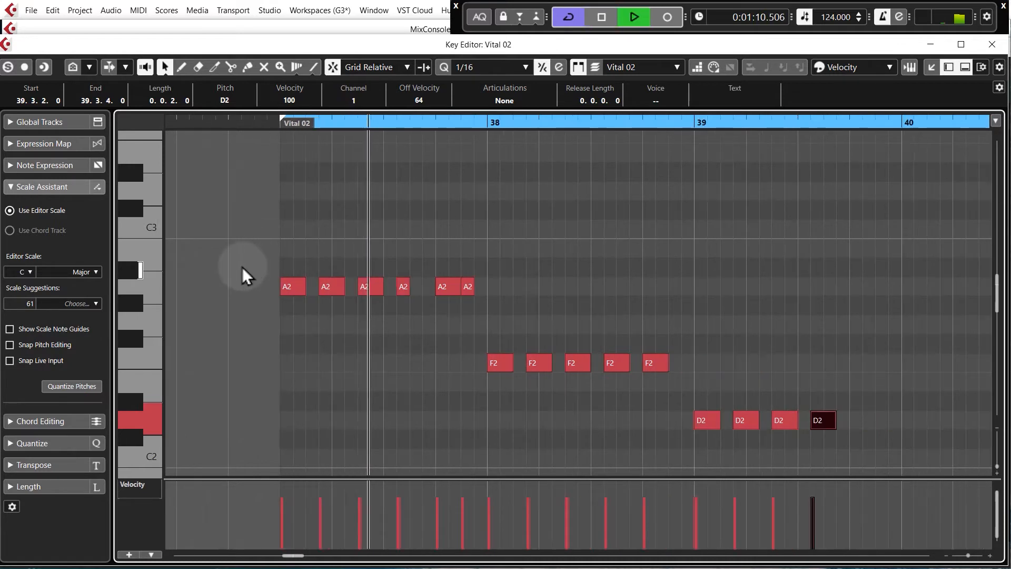
key("space")
left_click(992, 44)
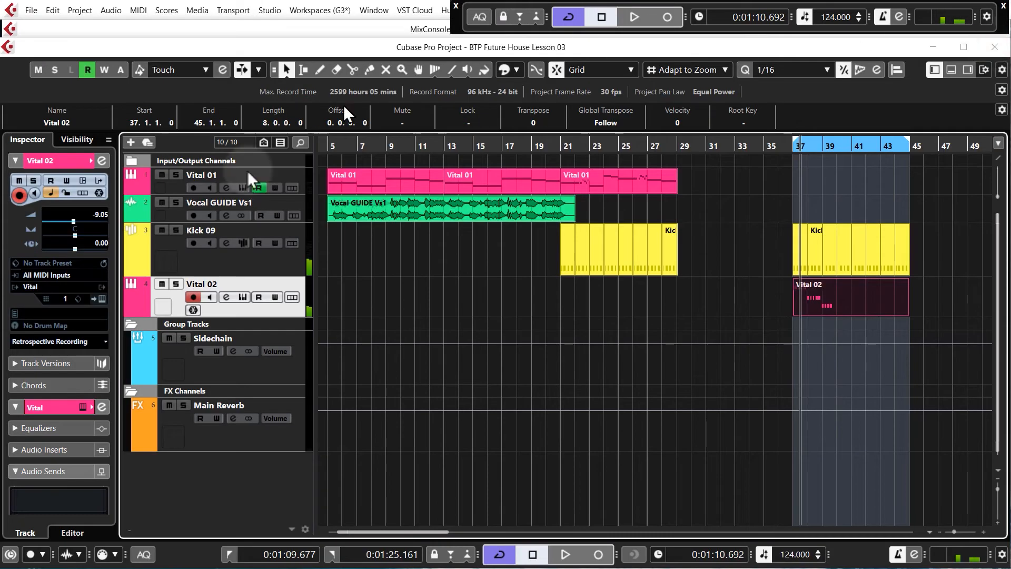
Route the Vital 02 channel's output to the Sidechain group and start playback of the arrangement
left_click(348, 298)
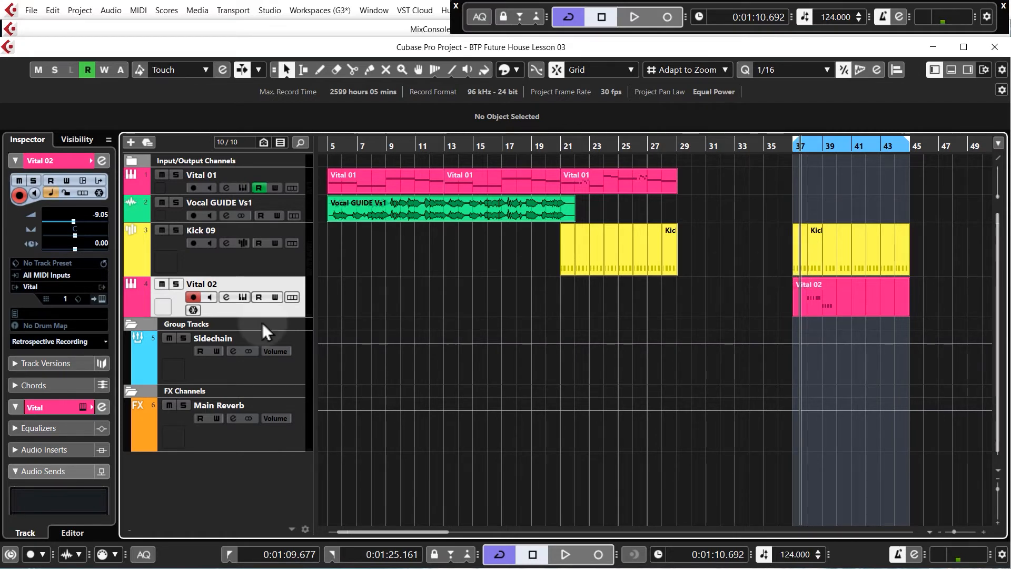
left_click(226, 297)
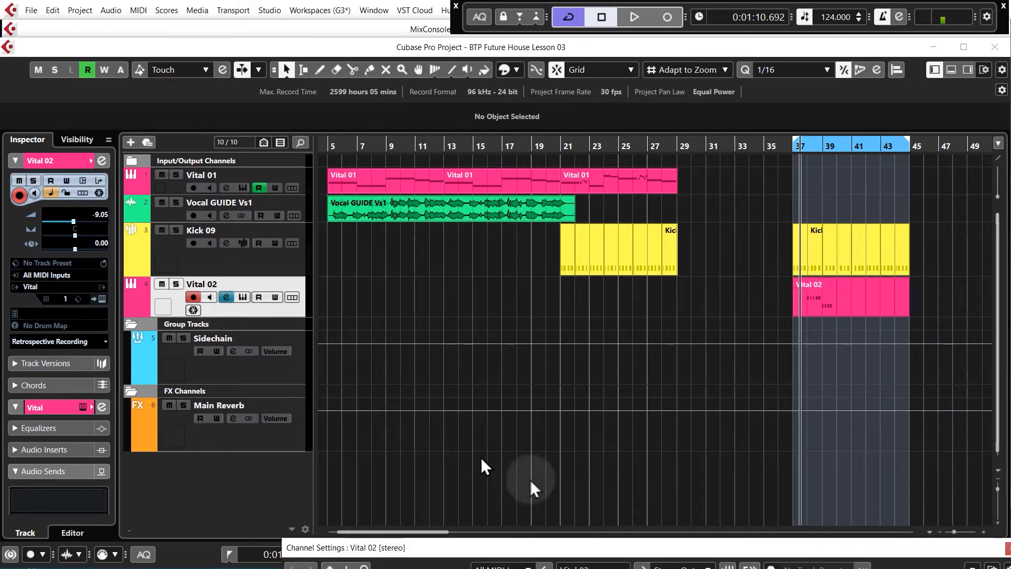
left_click_drag(627, 550, 586, 150)
left_click(633, 167)
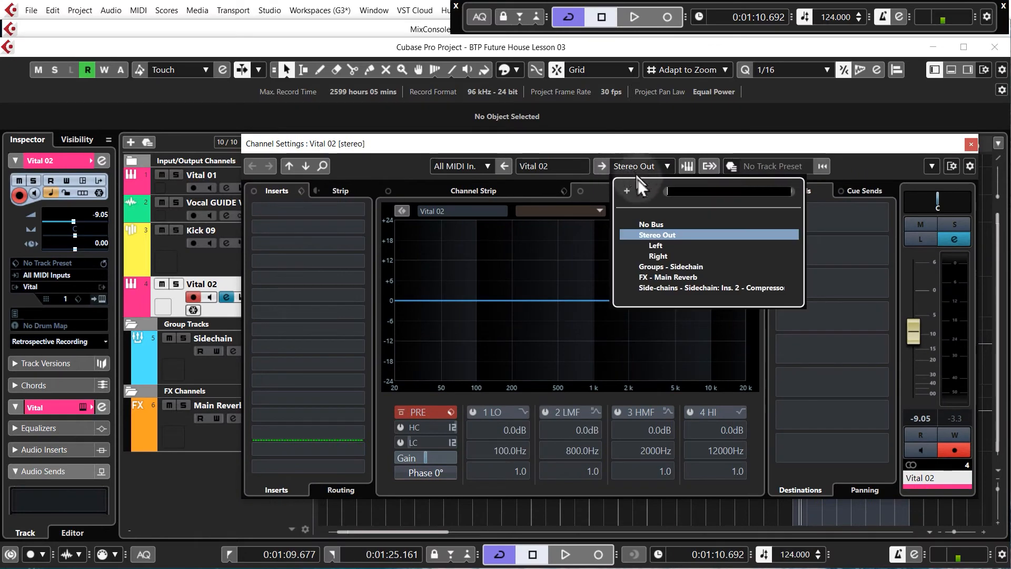
left_click(663, 266)
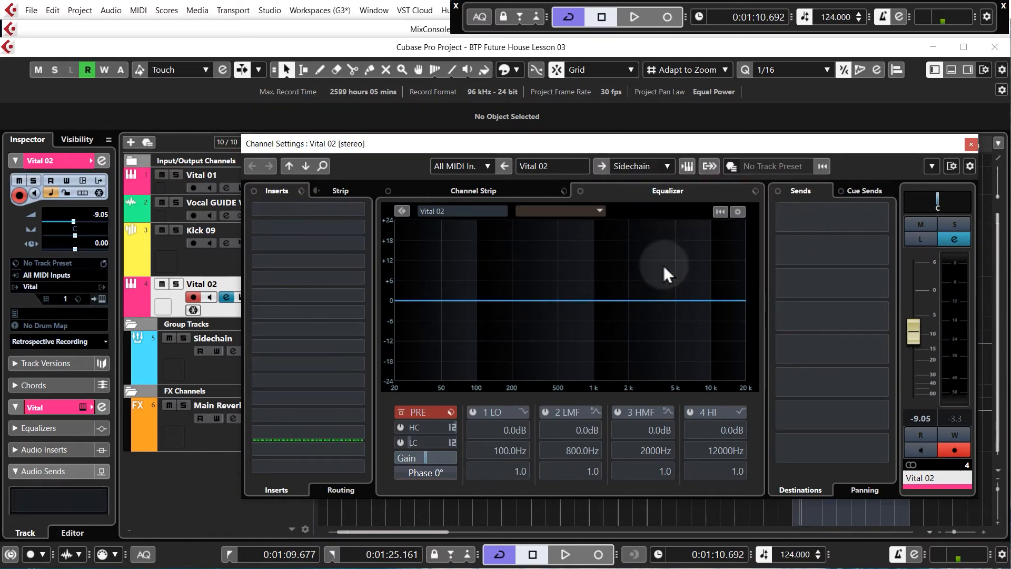
left_click(971, 144)
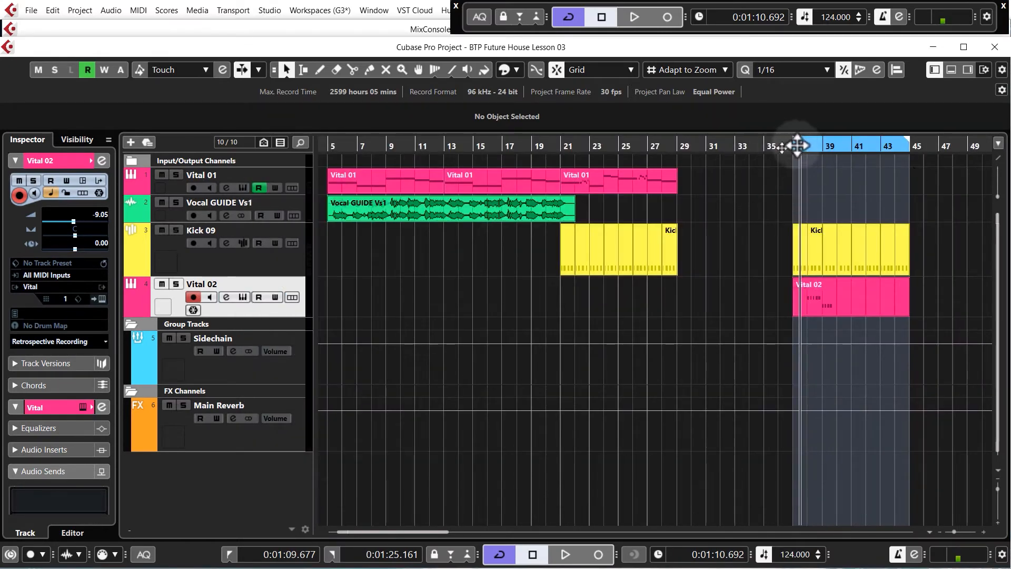
key("space")
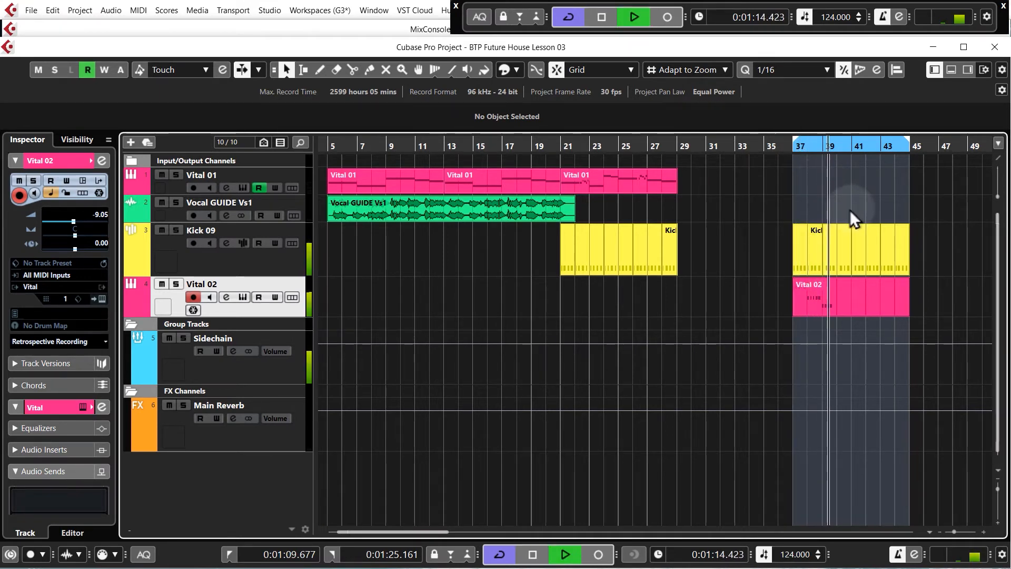
Stop playback, reopen the Vital 02 part in the Key Editor and audition it from bar 37
key("space")
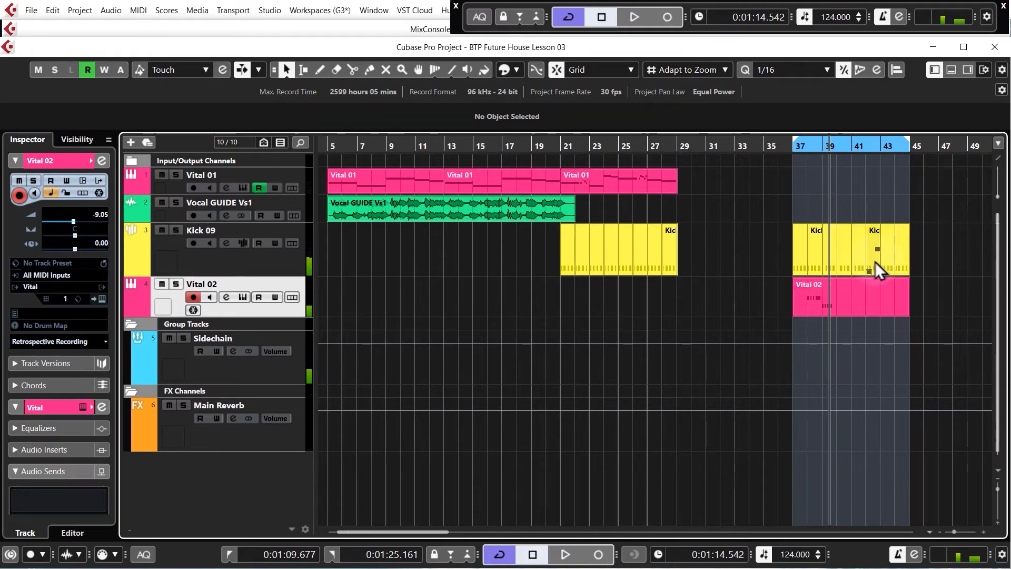
left_click(793, 149)
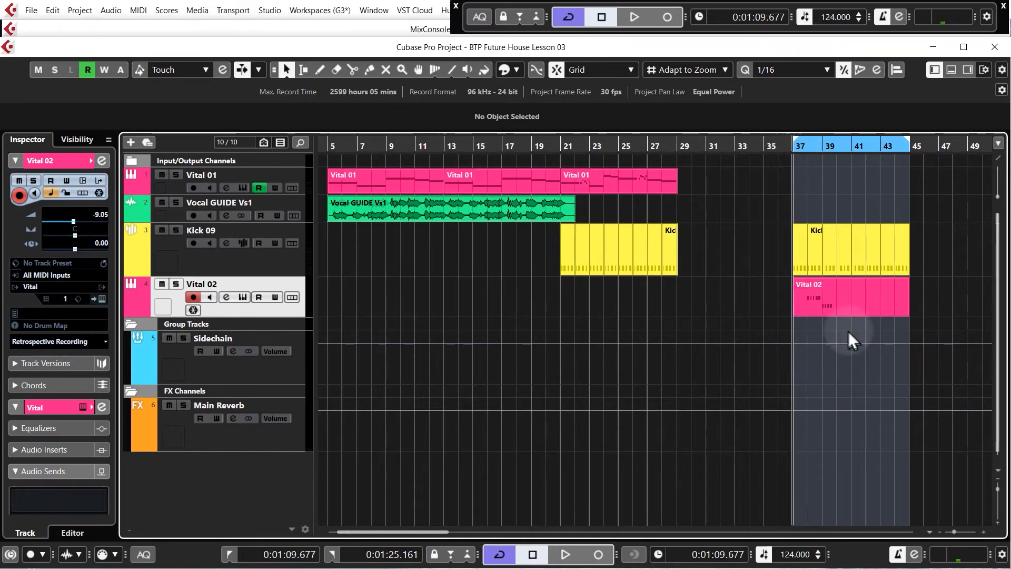
double_click(860, 296)
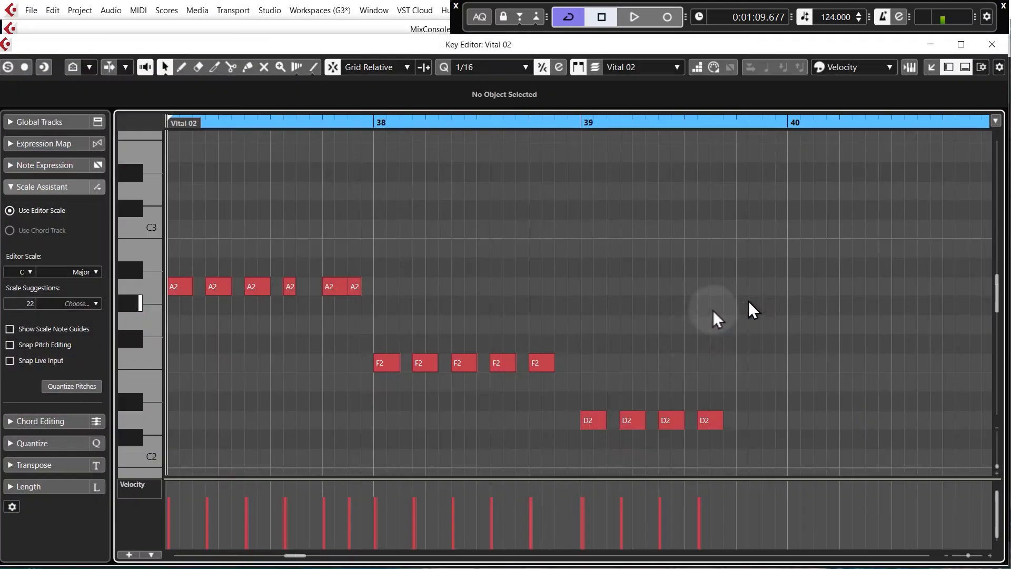
key("space")
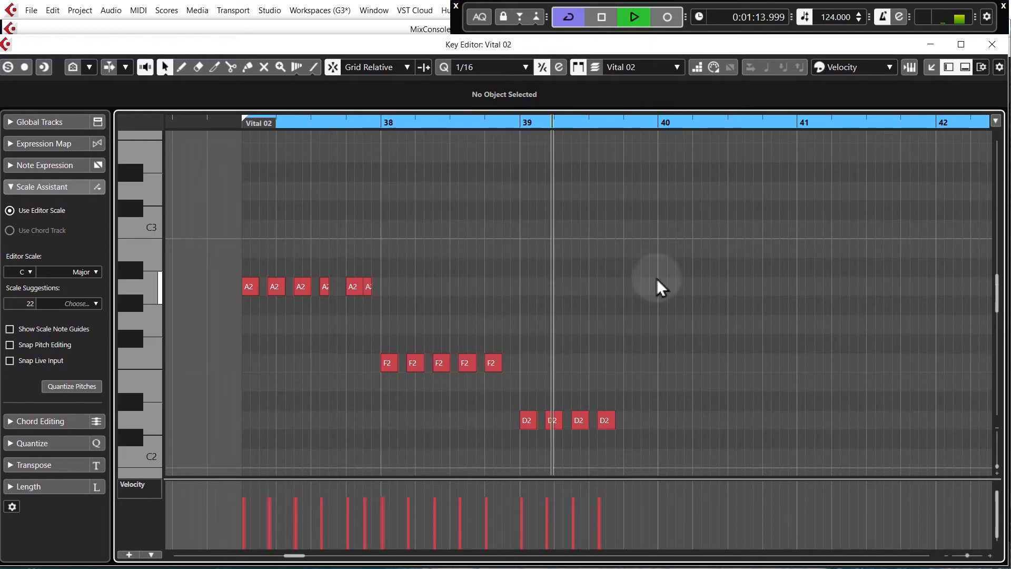
key("space")
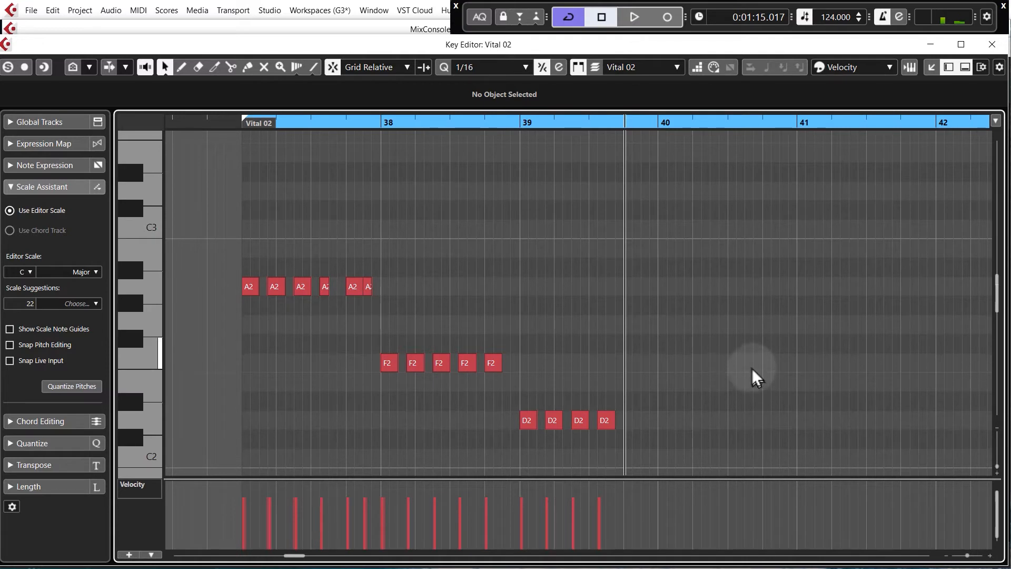
Draw three E2 notes starting at bar 40
left_click(663, 382)
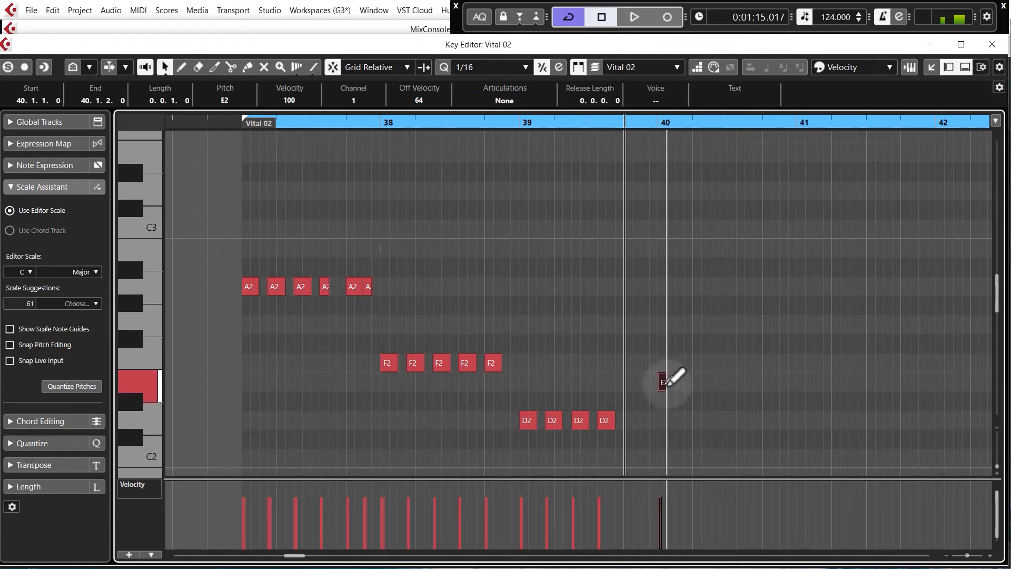
left_click(687, 382)
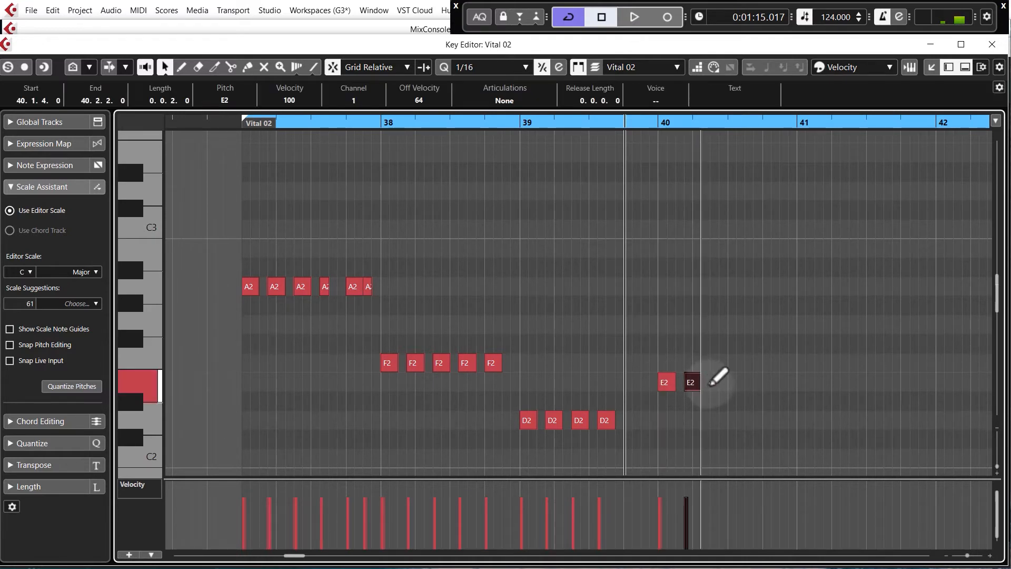
left_click(714, 382)
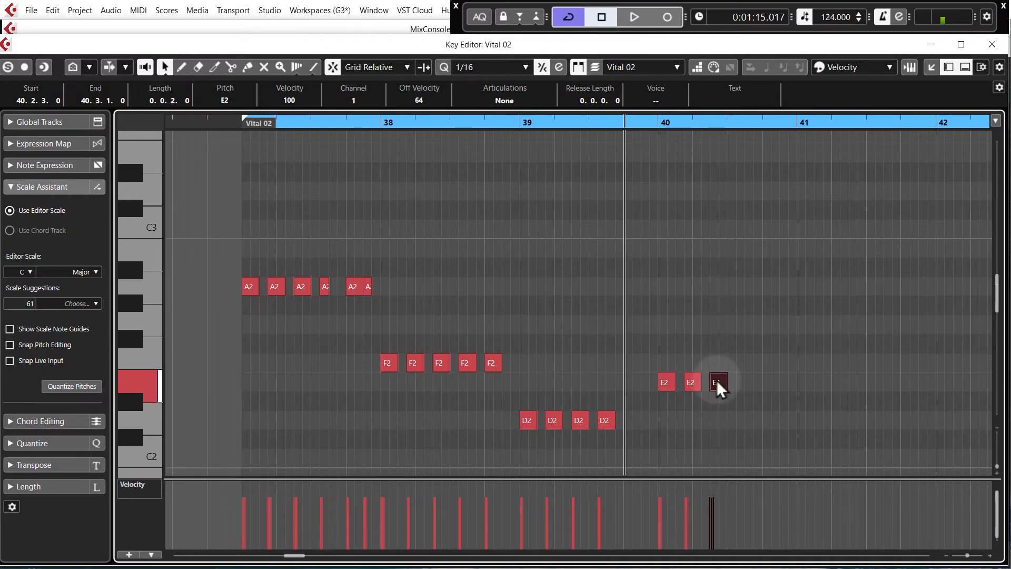
Play back the bassline from the part's start and stop it
double_click(234, 122)
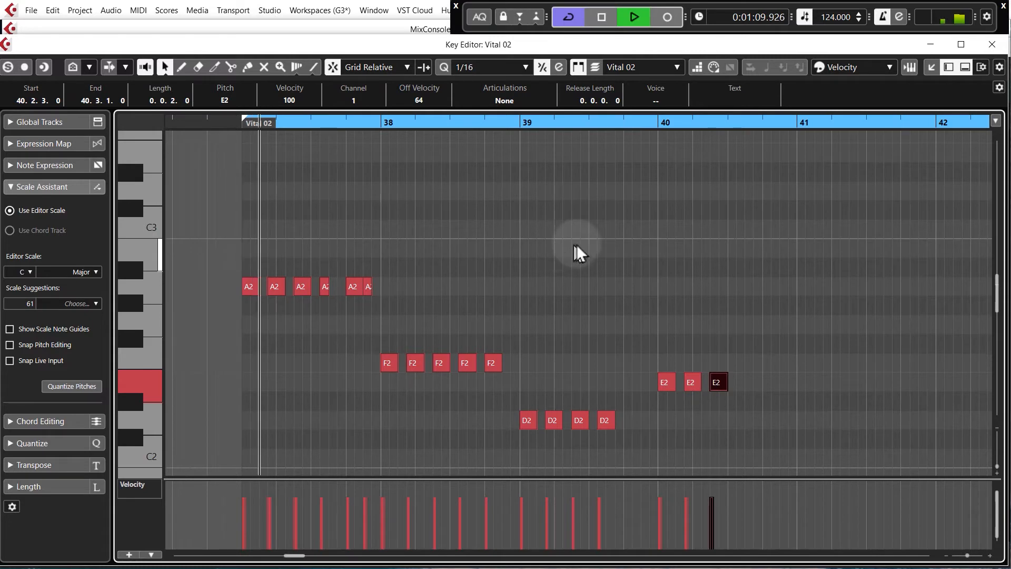
scroll(623, 323, "up", 4, "ctrl")
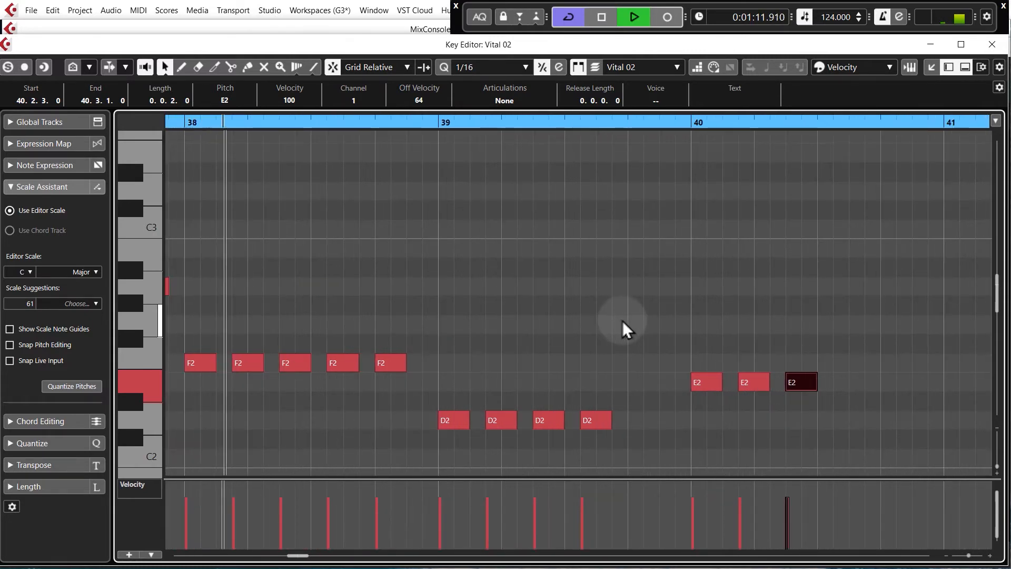
left_click(700, 319)
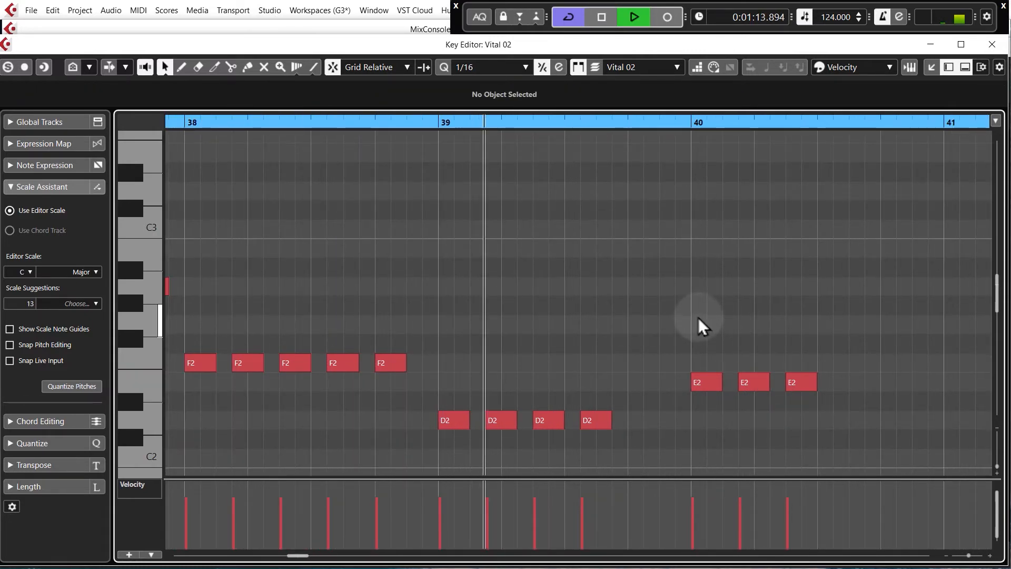
key("space")
Draw a lengthened F2 note and a short A2 note in the last beat of bar 39
left_click(639, 362, "alt")
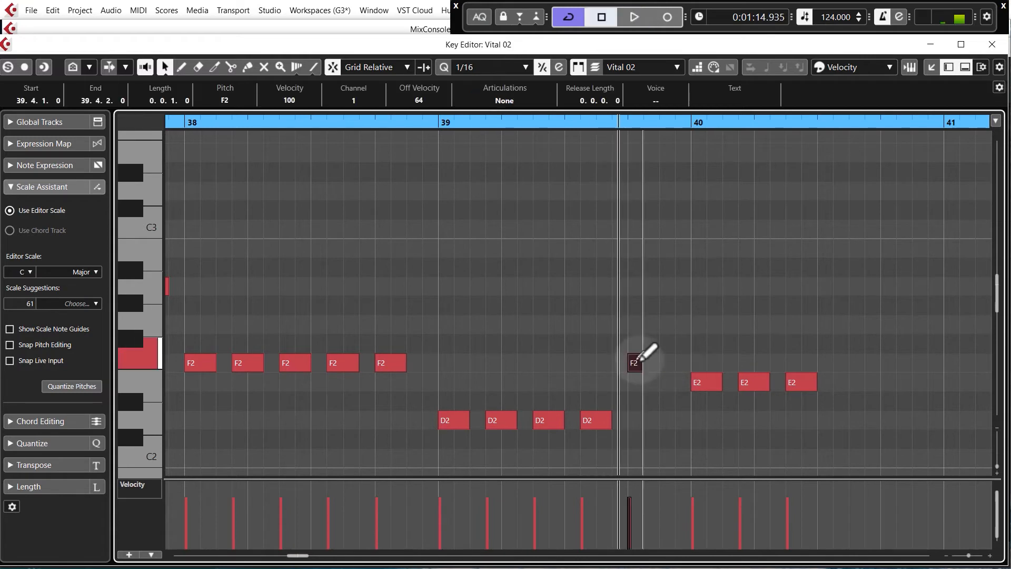
left_click_drag(642, 362, 658, 362)
left_click(666, 287, "alt")
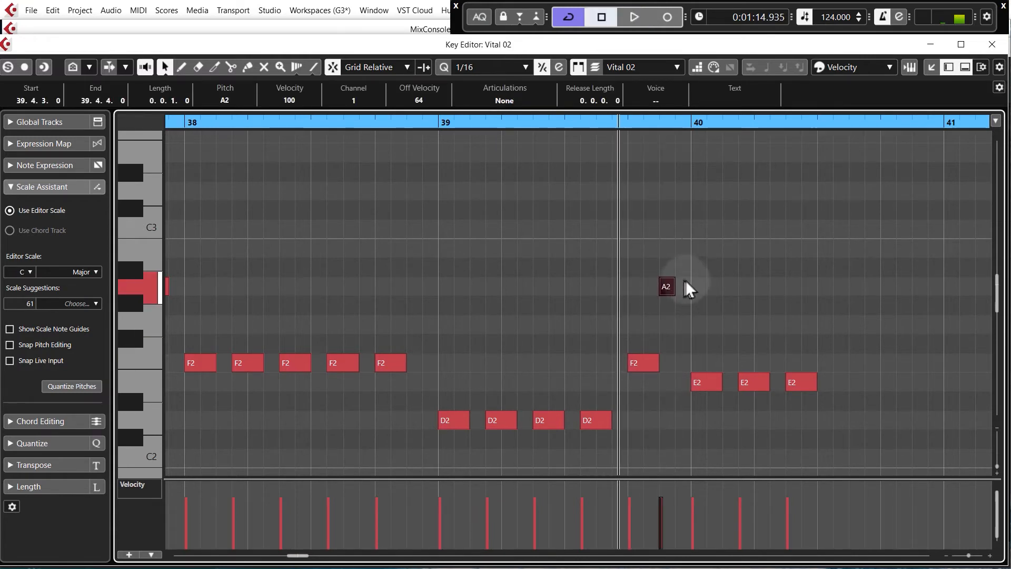
Play back the bassline from the start of the part
scroll(688, 288, "down", 2, "ctrl")
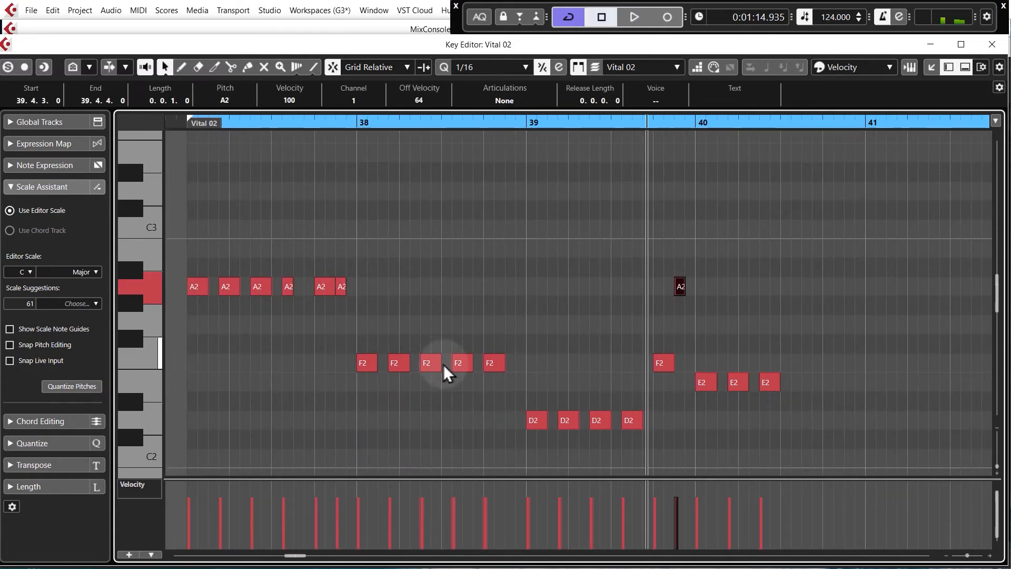
left_click(188, 141)
key("space")
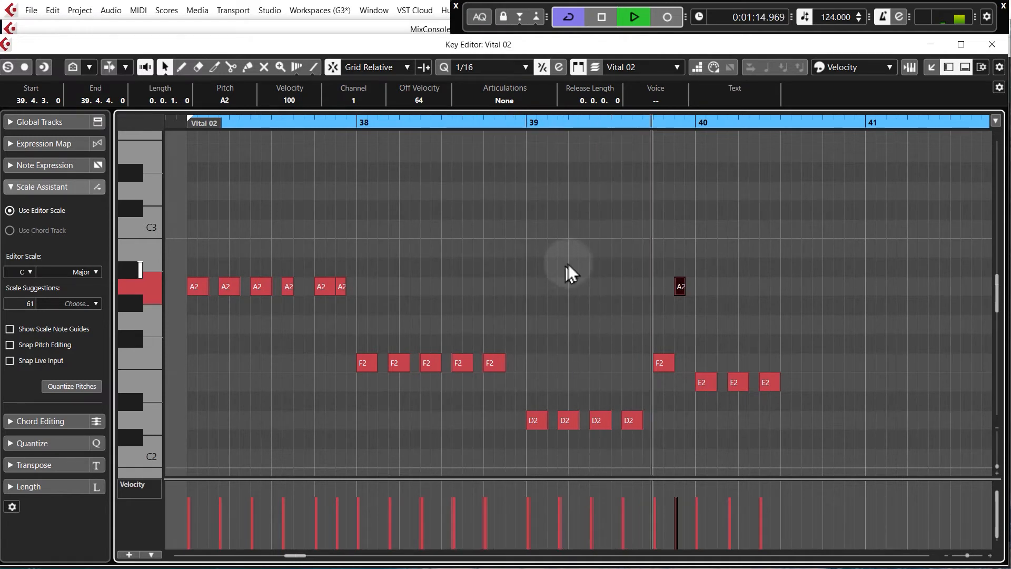
left_click(838, 249)
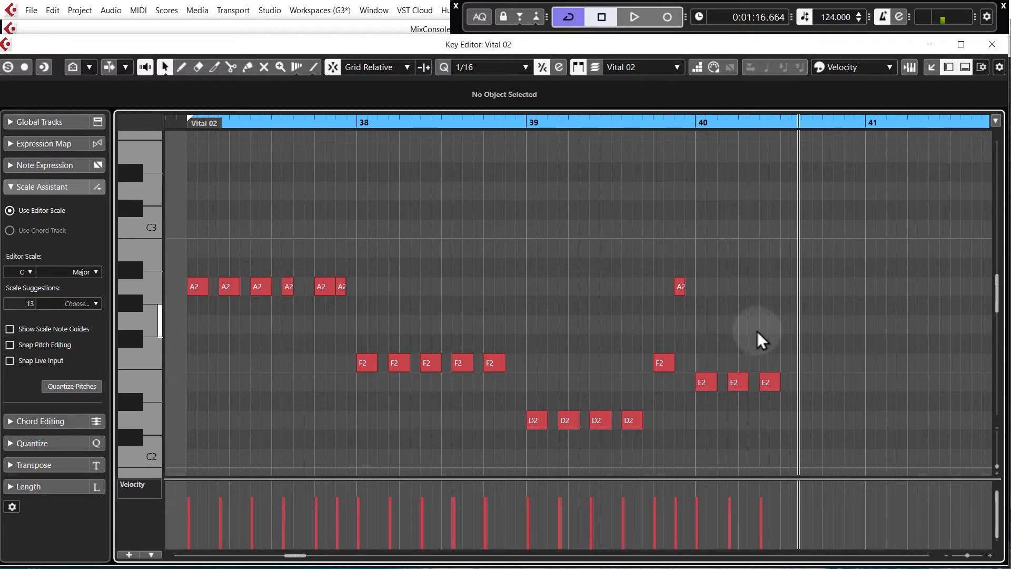
scroll(277, 342, "down", 5, "ctrl")
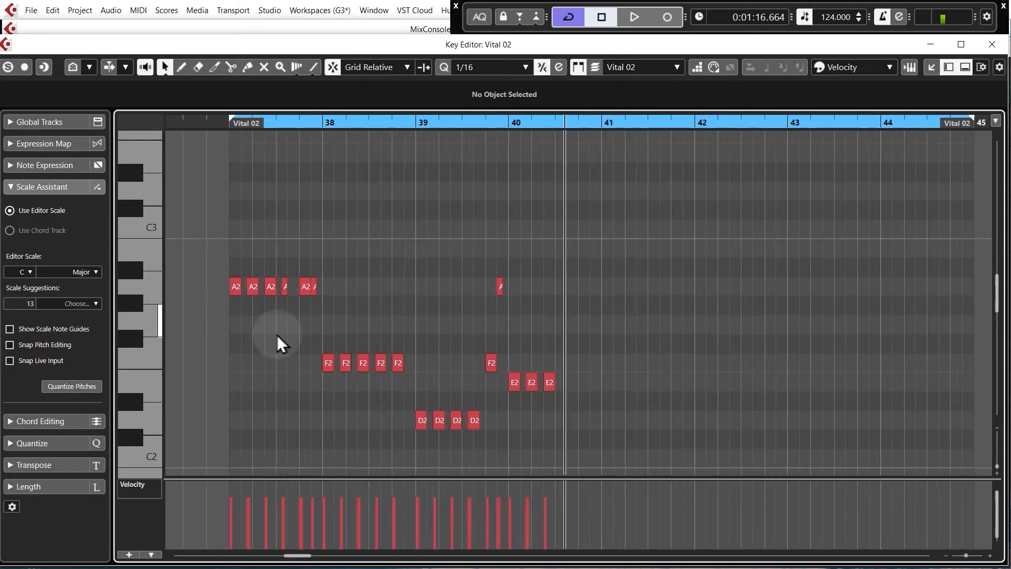
scroll(247, 334, "up", 3, "ctrl")
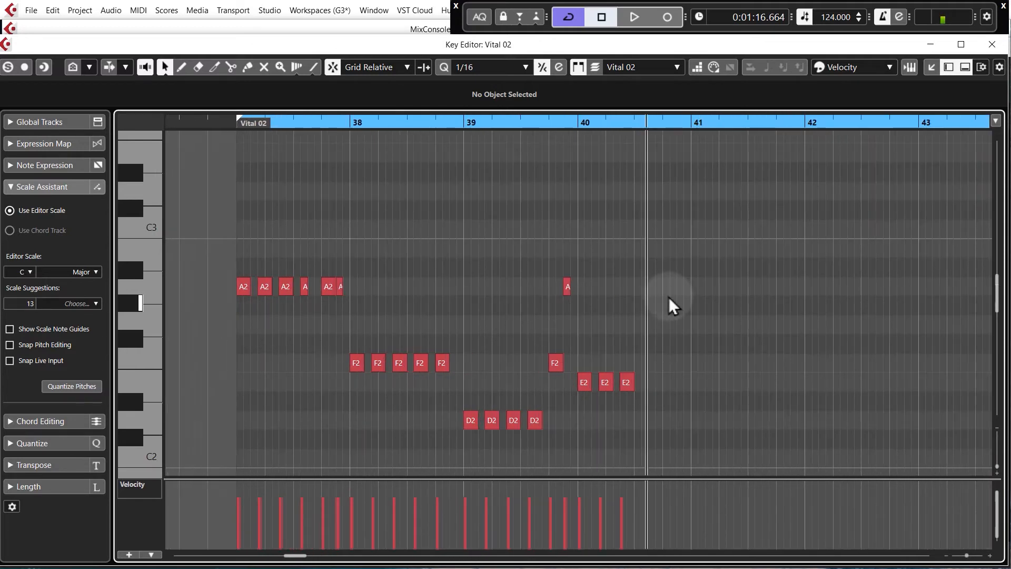
Copy the bar 37 A2 notes to bar 41 and the bar 38 F2 notes to bar 42, raised to C3
left_click_drag(218, 245, 388, 305)
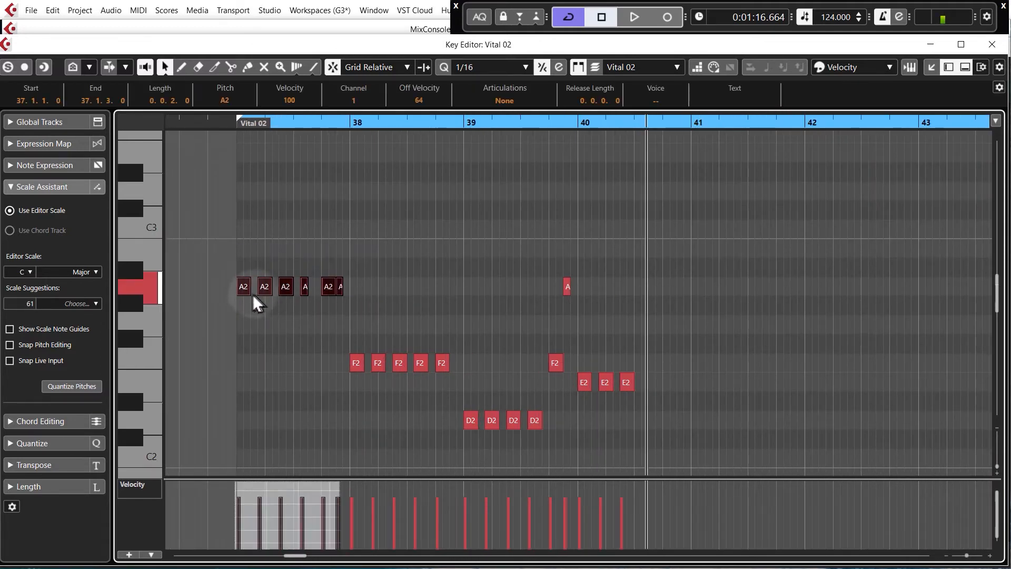
left_click_drag(242, 289, 700, 290)
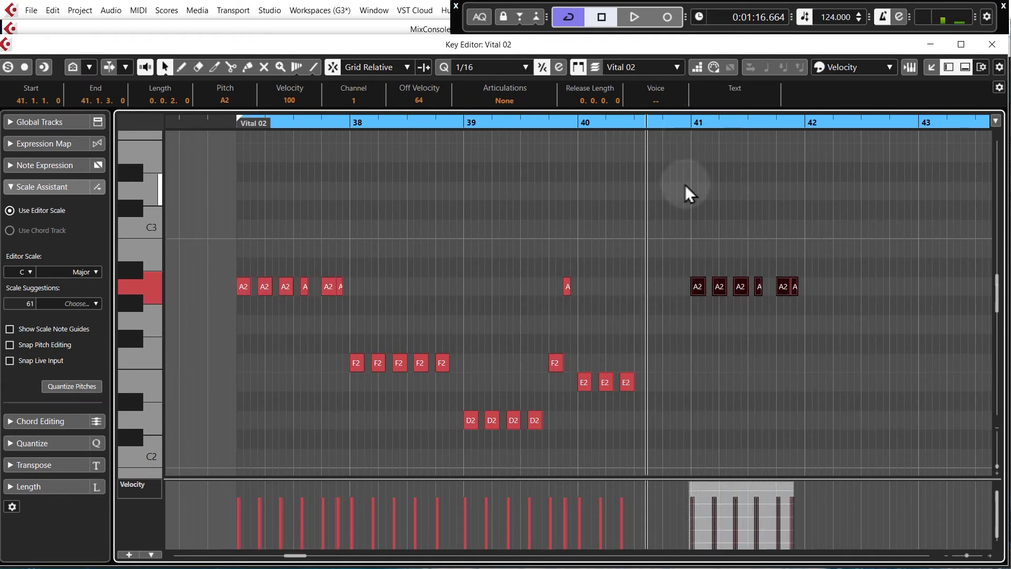
left_click_drag(323, 350, 471, 386)
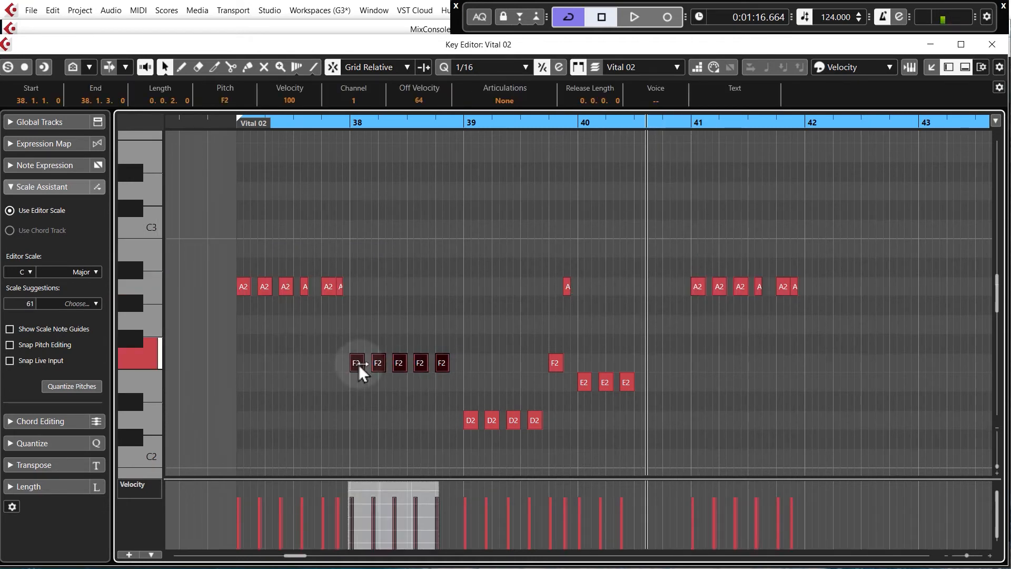
left_click_drag(358, 368, 816, 240)
Copy the bar 38 F2 notes to bar 43
left_click_drag(318, 346, 463, 379)
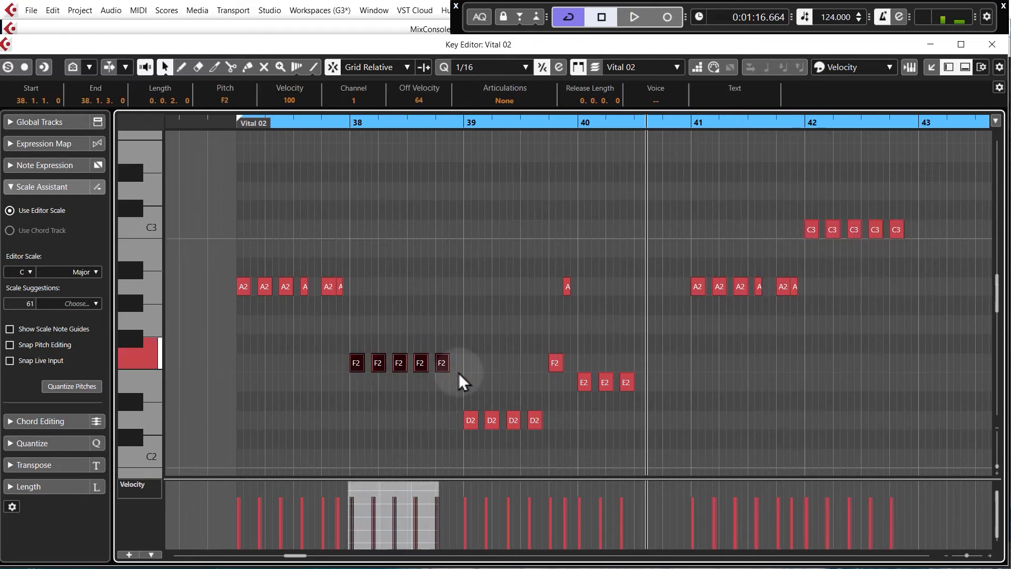
left_click(476, 392)
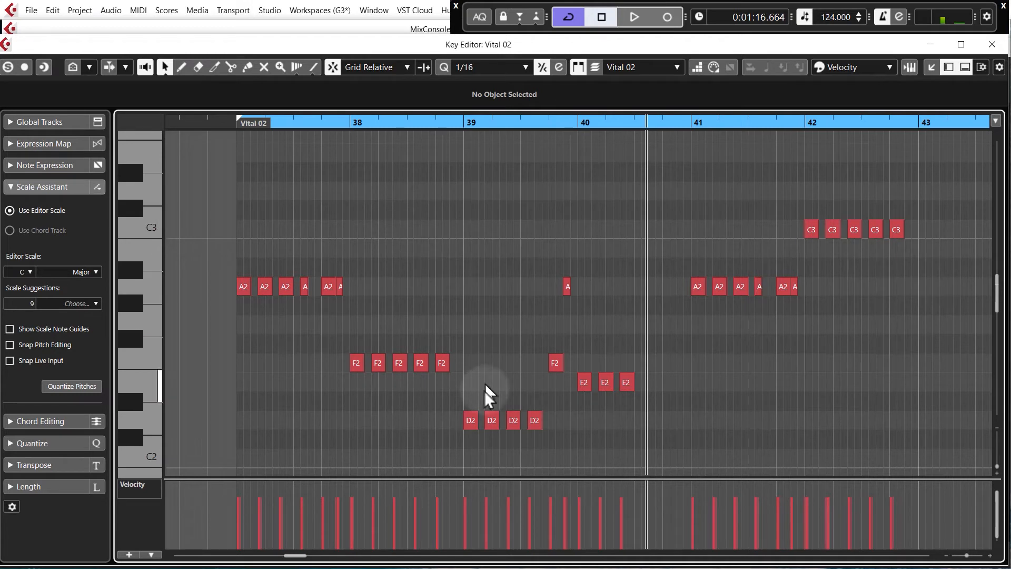
left_click_drag(320, 346, 443, 375)
left_click(358, 369)
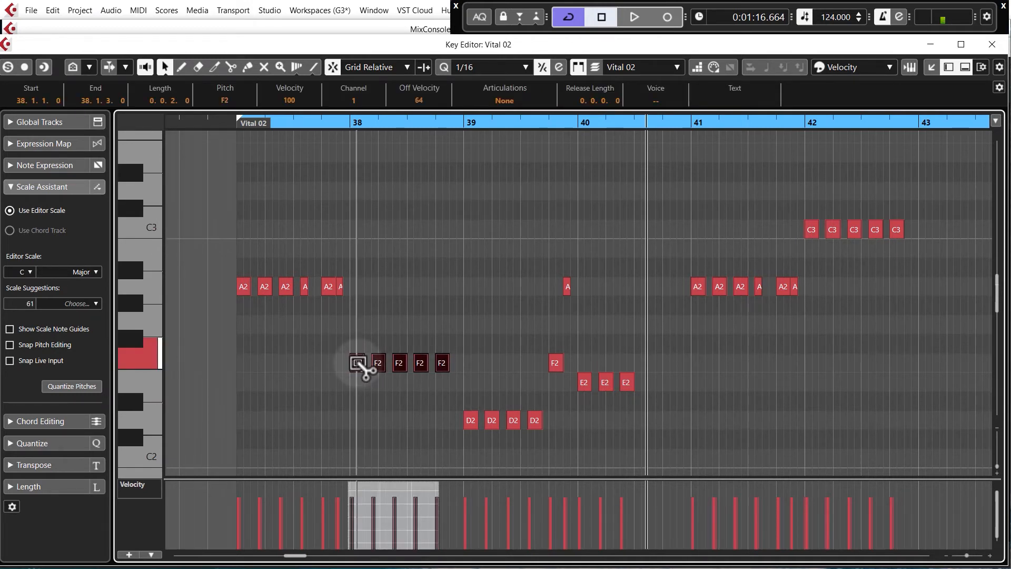
left_click_drag(359, 365, 925, 364)
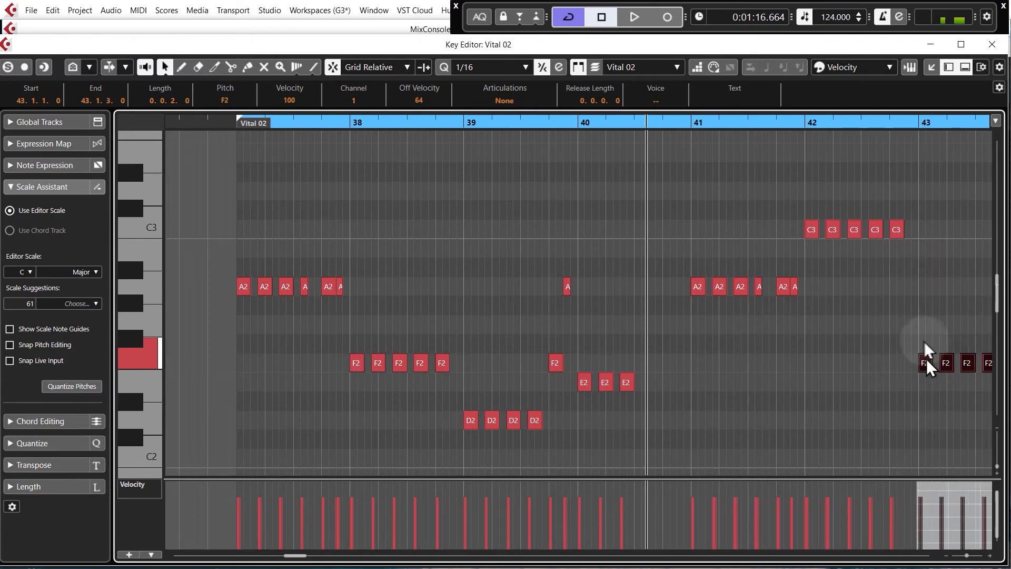
Audition the extended bassline from bar 37
left_click(691, 126)
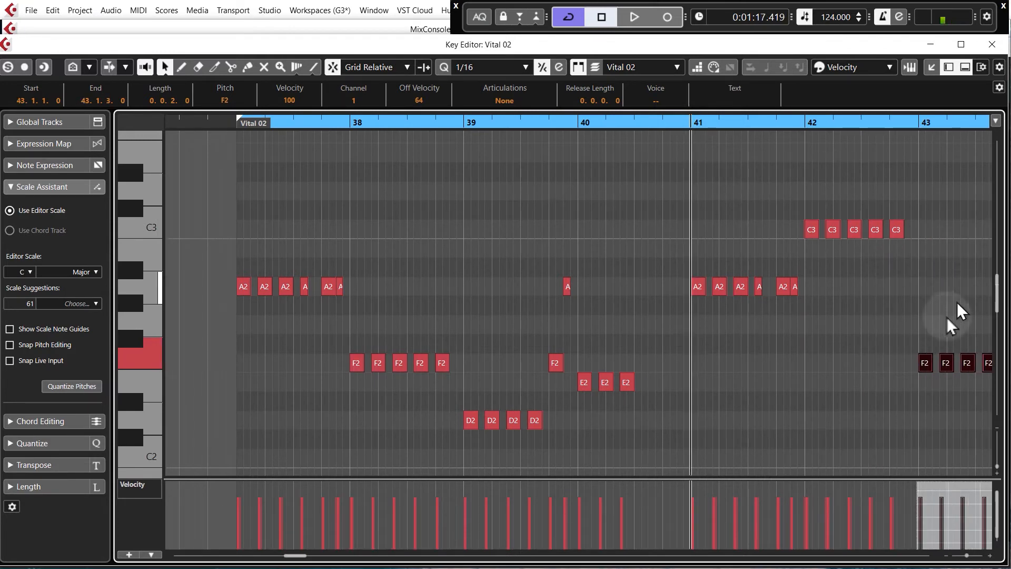
key("KP_Subtract")
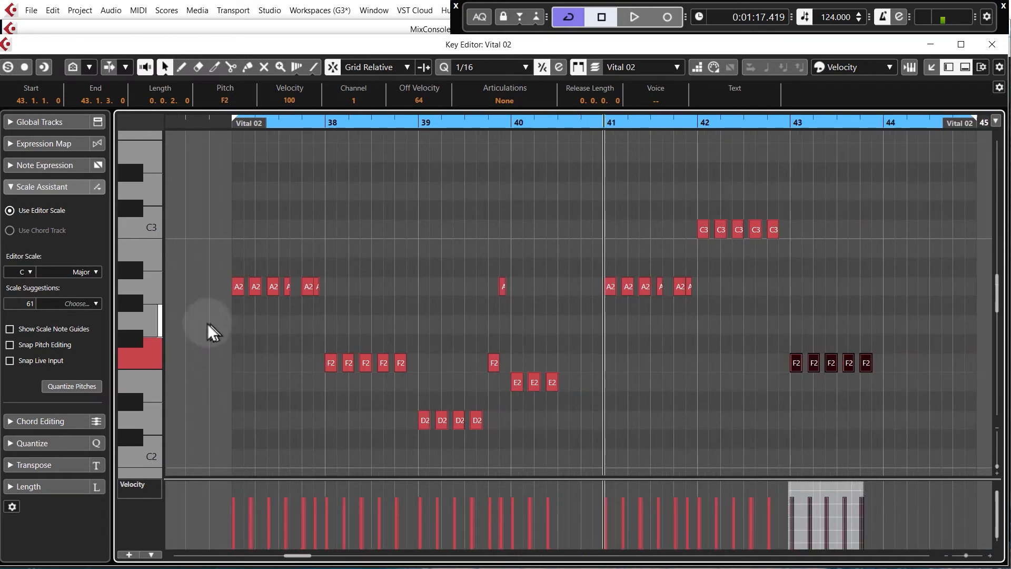
left_click(237, 148)
left_click(225, 124)
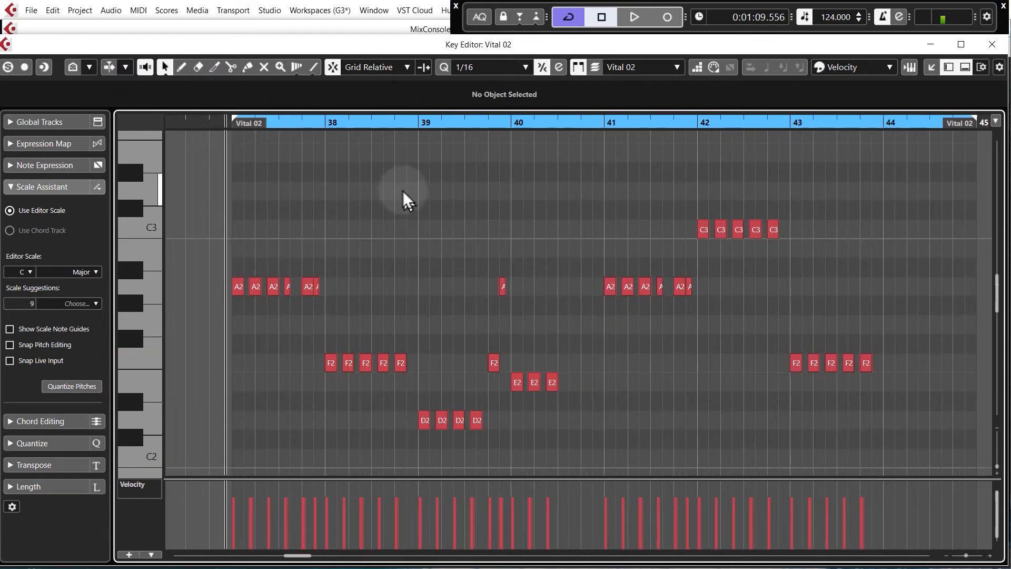
key("space")
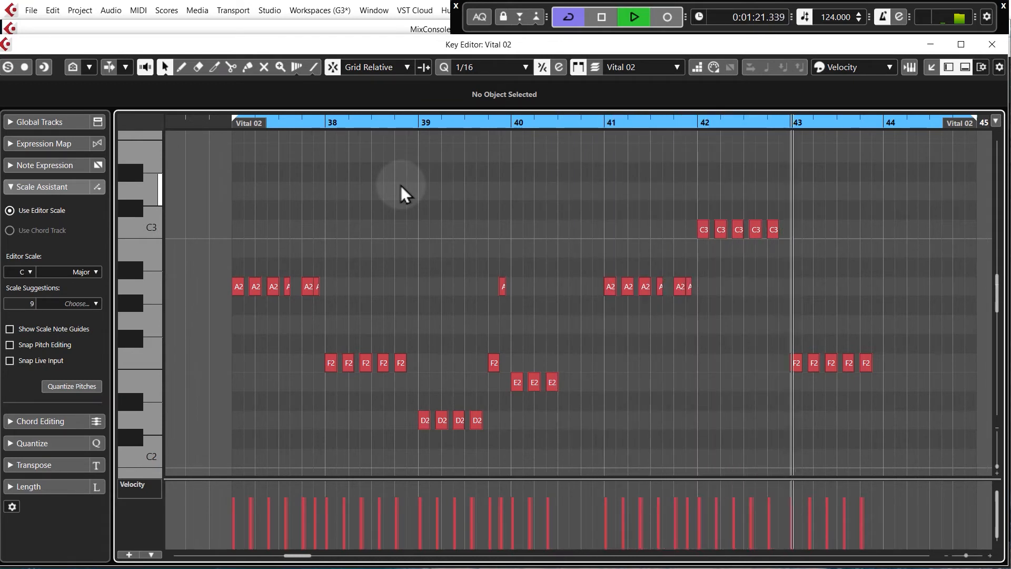
key("space")
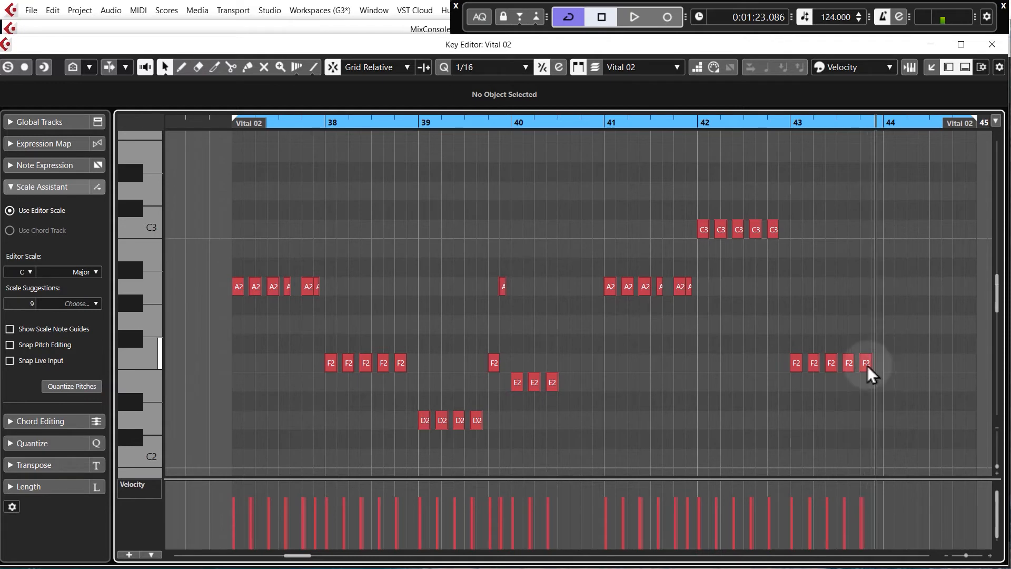
Raise the last F2 note of bar 43 to F3
left_click_drag(866, 363, 877, 154)
scroll(894, 193, "up", 3)
key("Up")
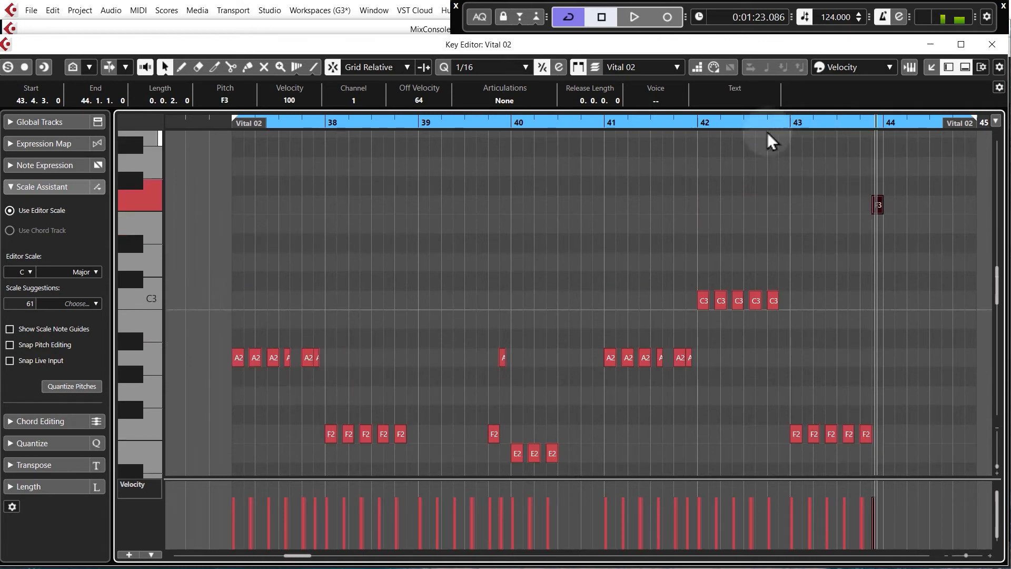
Play back the finished bassline, then close the Key Editor
left_click_drag(791, 126, 794, 138)
left_click(832, 243)
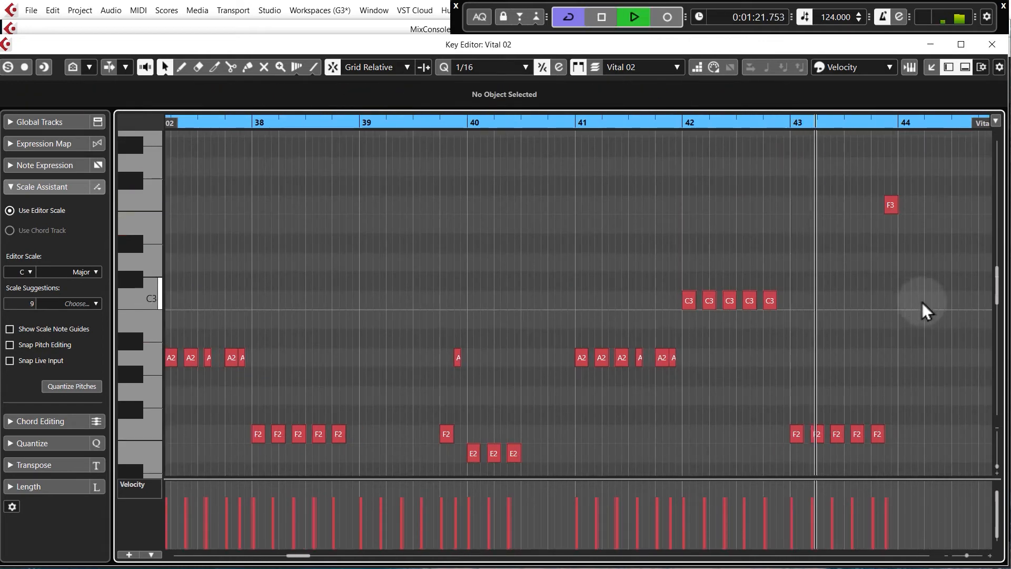
key("space")
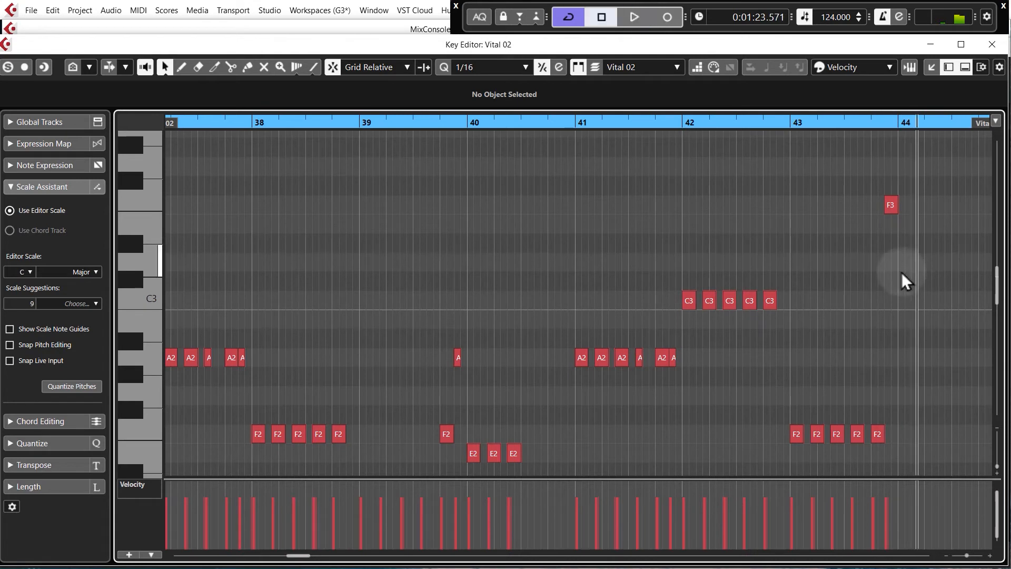
key("g")
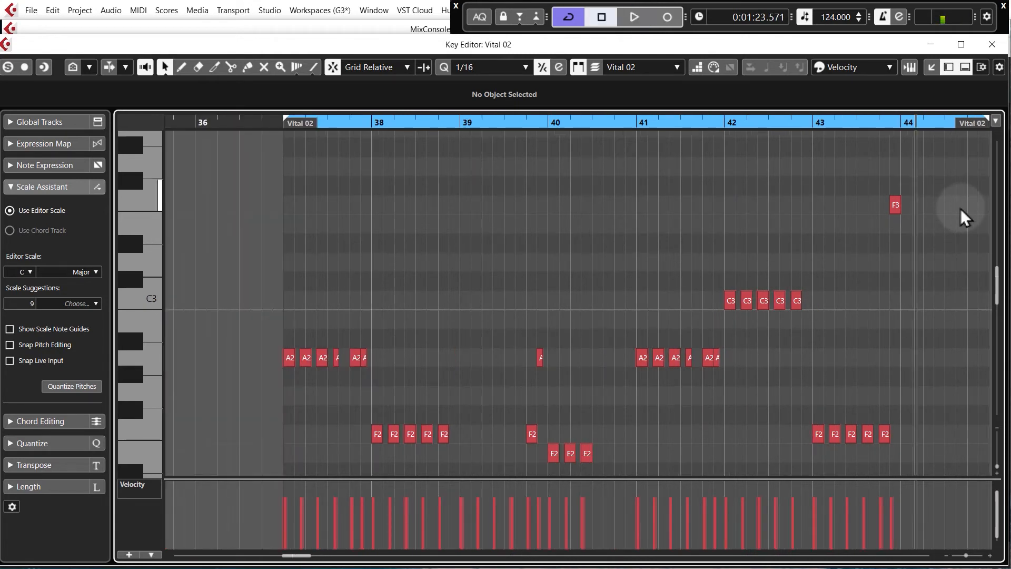
left_click(992, 44)
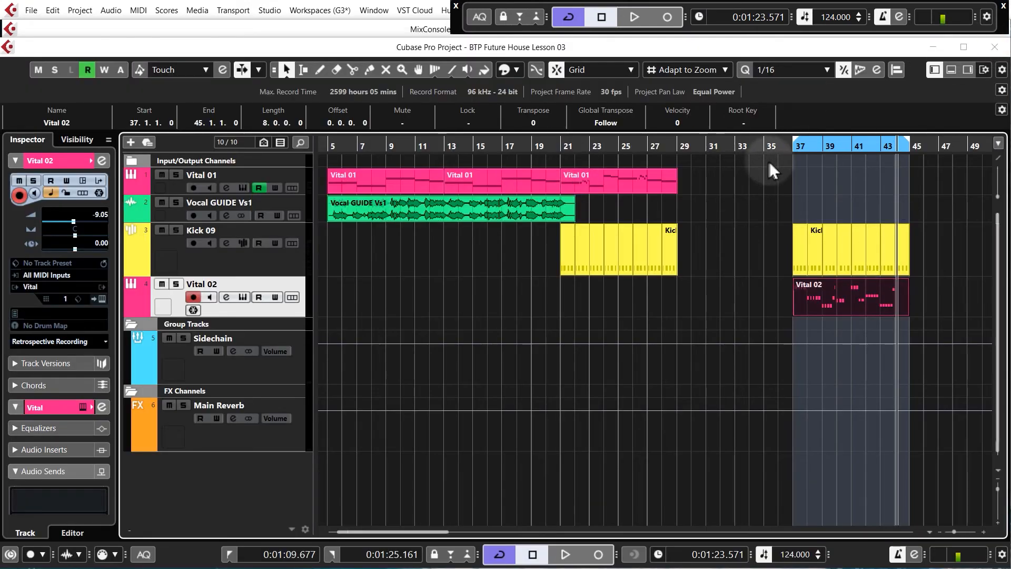
Compare the notes of the Vital 01 part with the Vital 02 bassline in the Key Editor
left_click(793, 146)
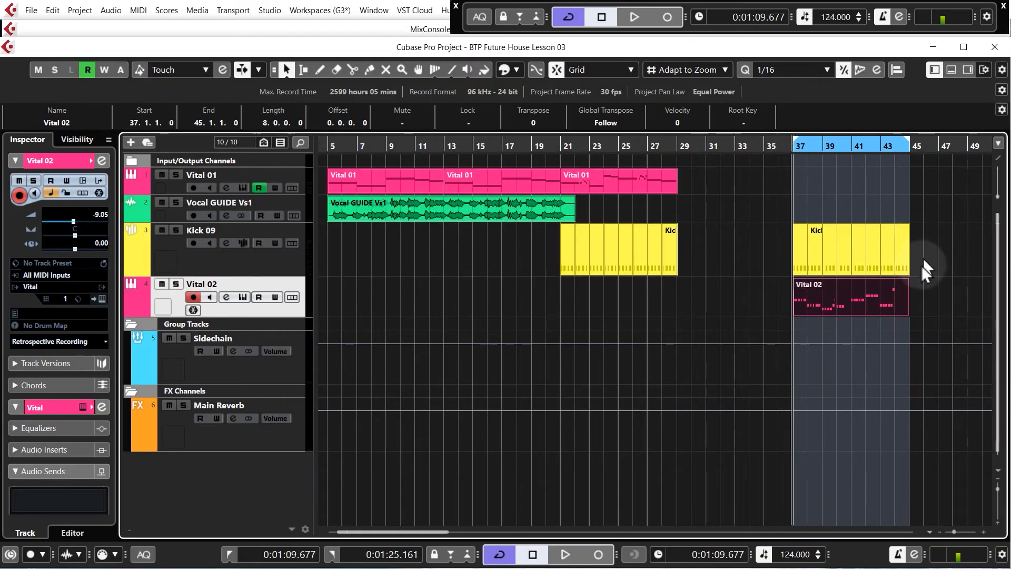
scroll(921, 266, "up", 2)
scroll(918, 298, "down", 1)
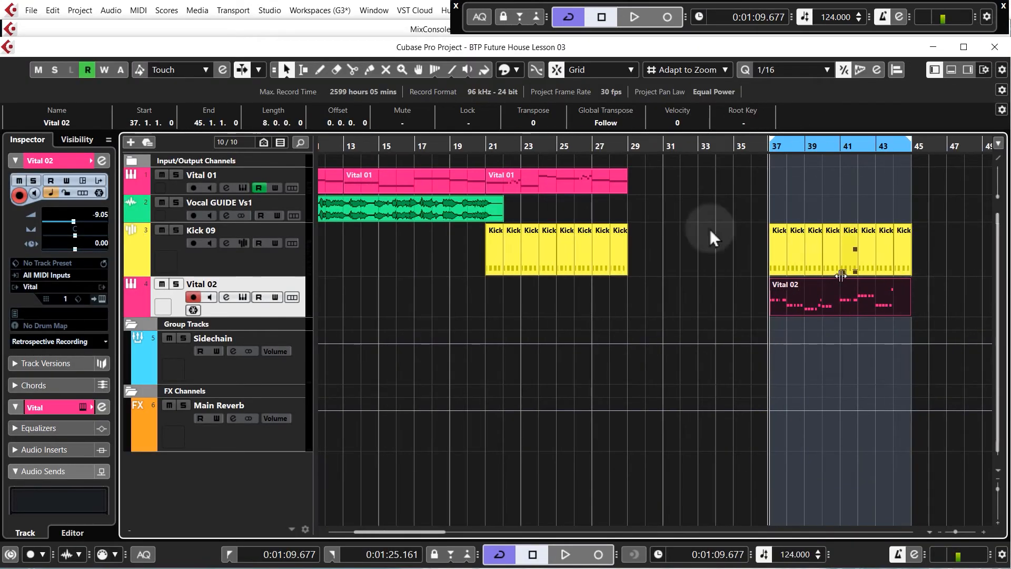
double_click(442, 182)
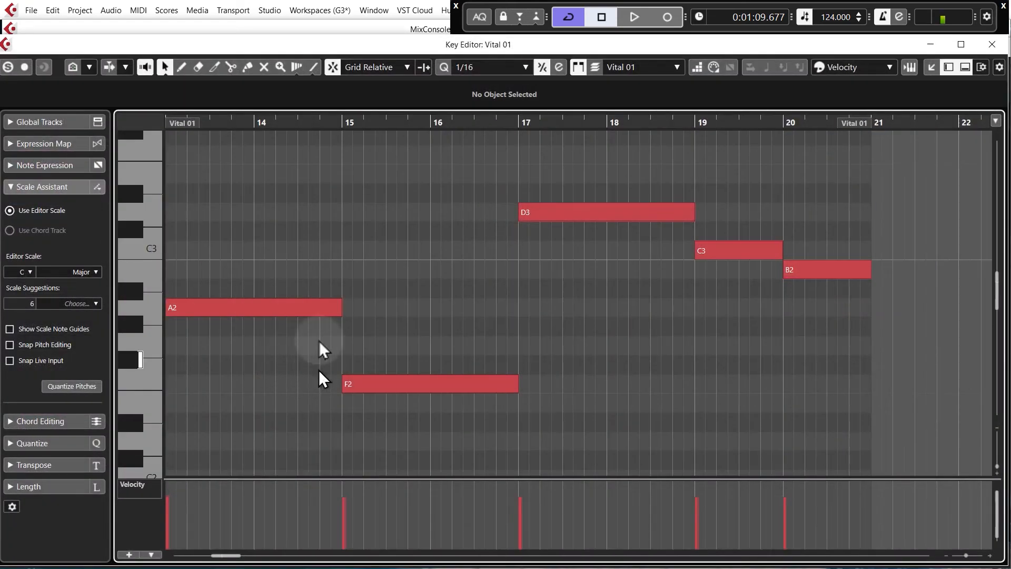
left_click_drag(255, 221, 665, 424)
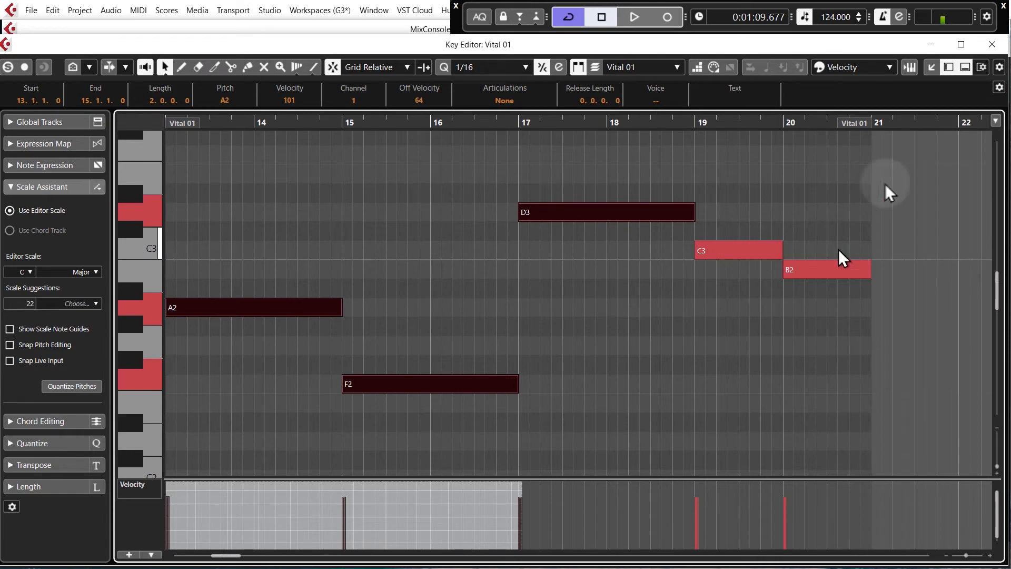
left_click(992, 45)
double_click(816, 299)
scroll(799, 313, "down", 2)
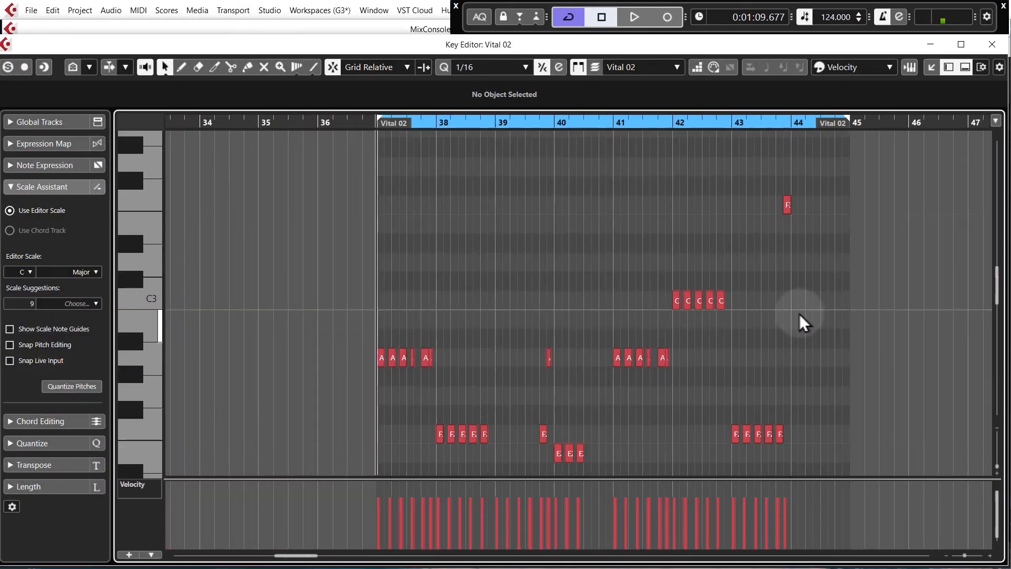
scroll(779, 339, "up", 3)
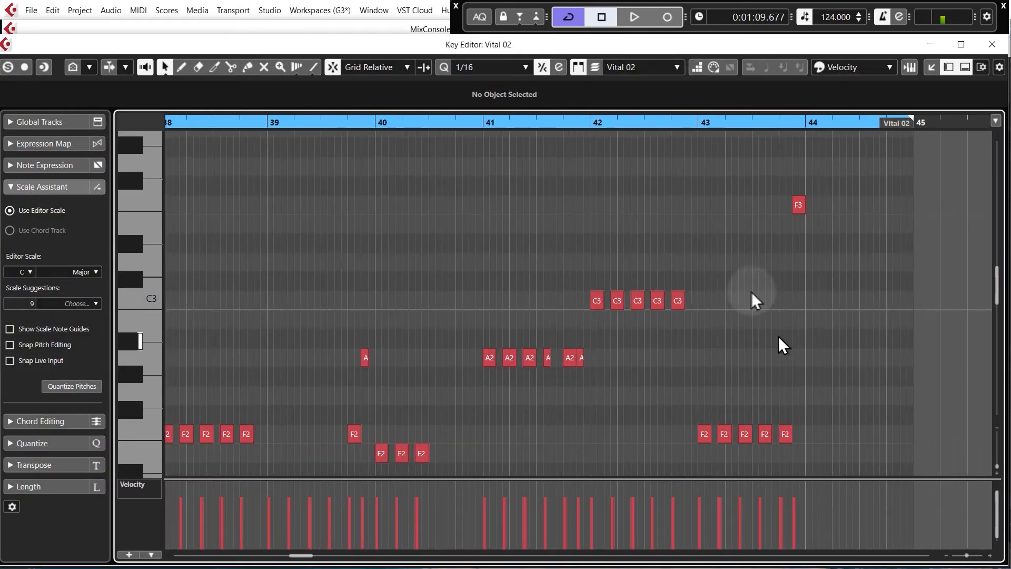
left_click(993, 44)
left_click(816, 281)
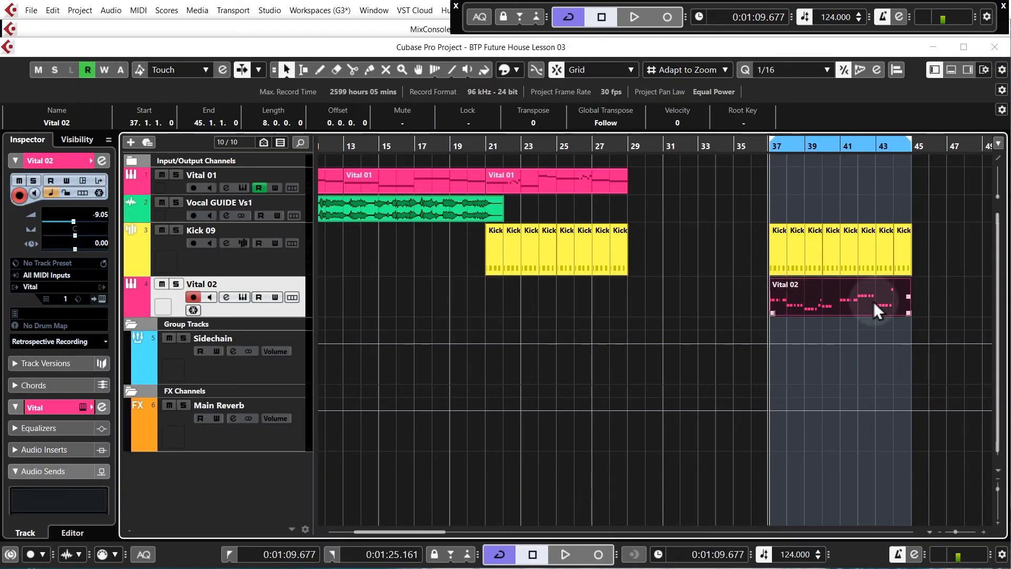
Rename the Vital 02 track as Vital Bassline
left_click(840, 147)
key("h")
key("h")
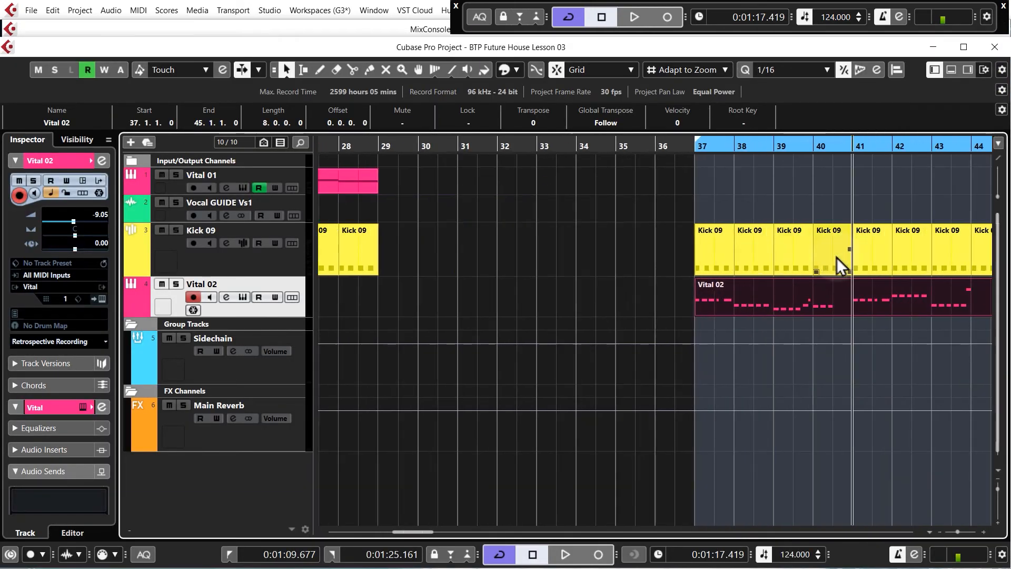
scroll(602, 285, "down", 2)
key("h")
key("h")
key("h")
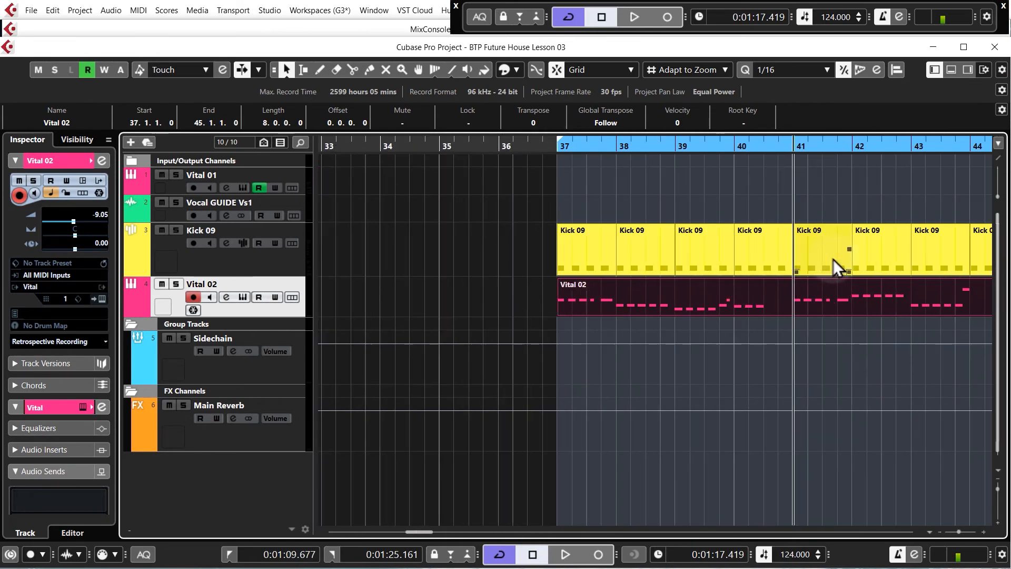
left_click(734, 150)
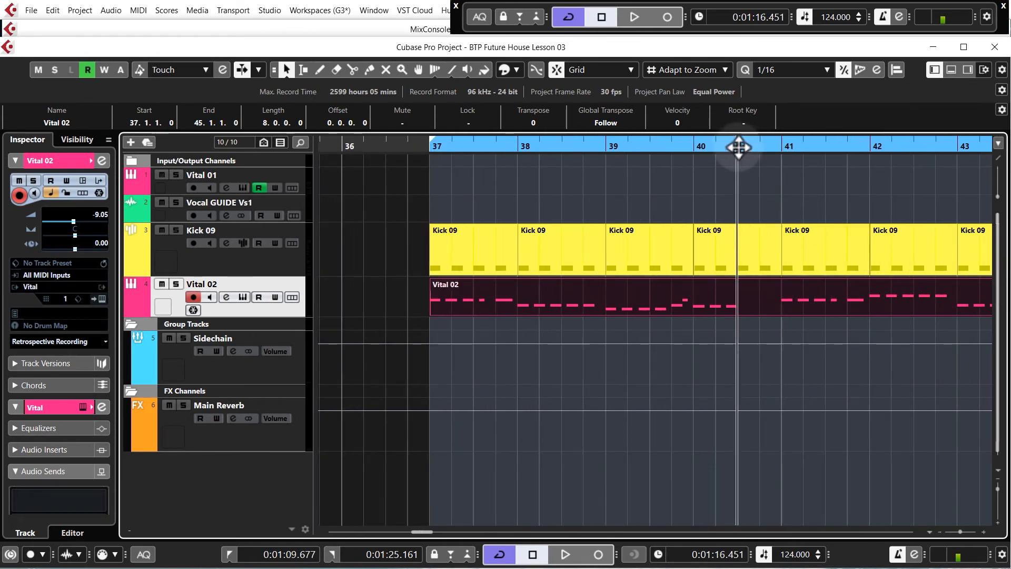
right_click(276, 313)
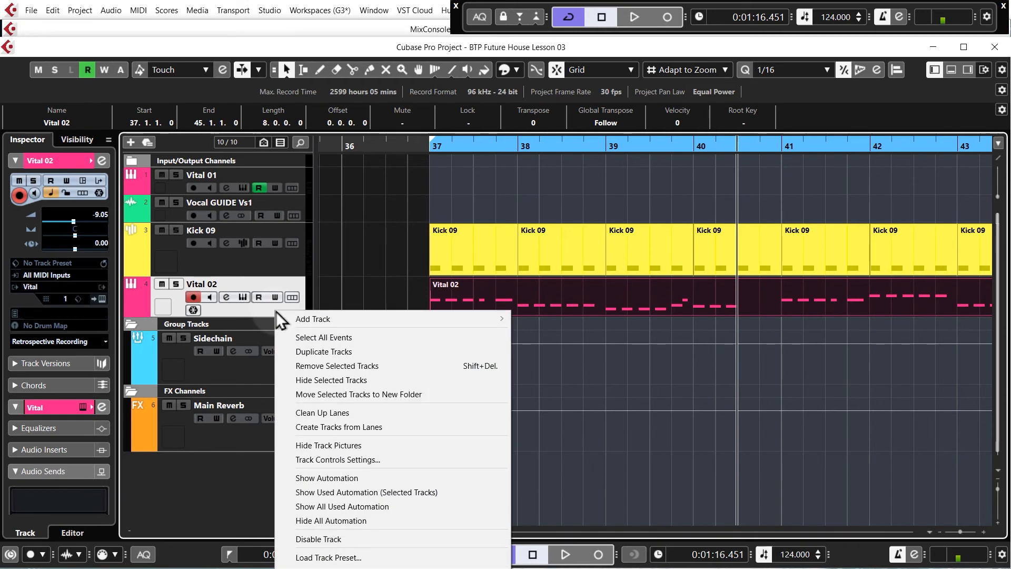
left_click(277, 305)
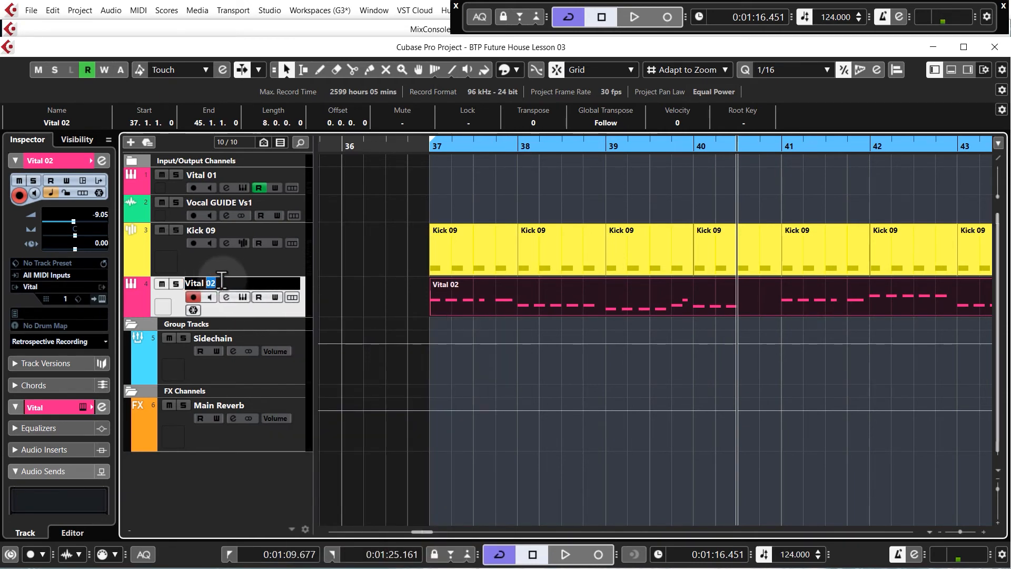
type("ne")
key("Return")
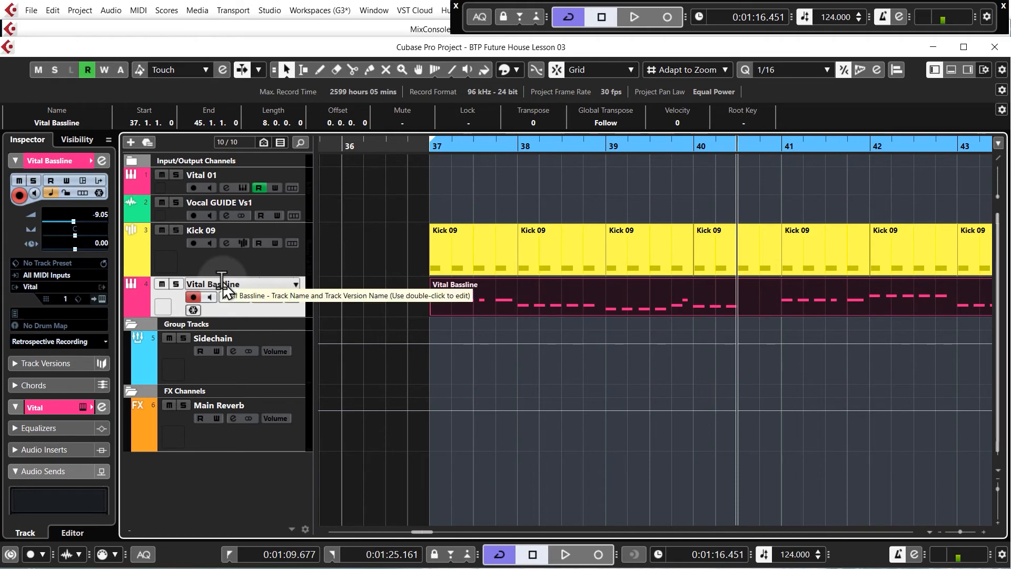
Add a new Vital instrument track with stereo outputs and name it Vital Fill 01
right_click(265, 313)
mouse_move(470, 324)
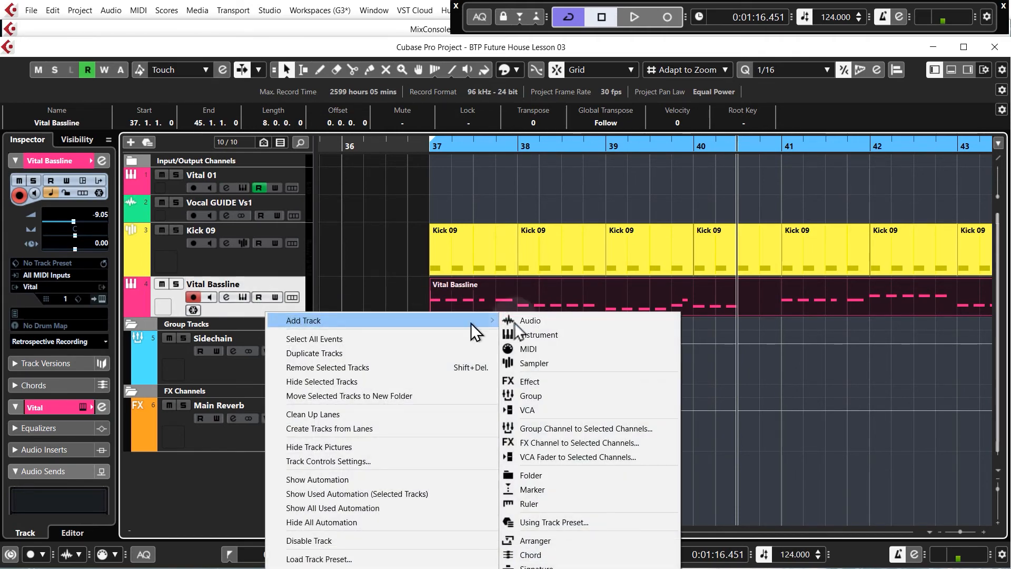
left_click(533, 335)
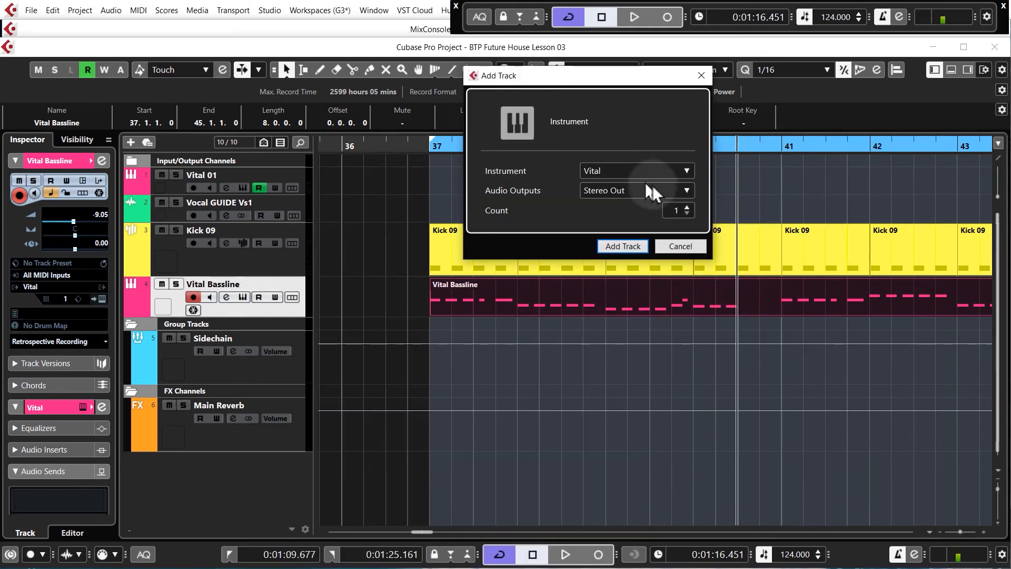
left_click(623, 246)
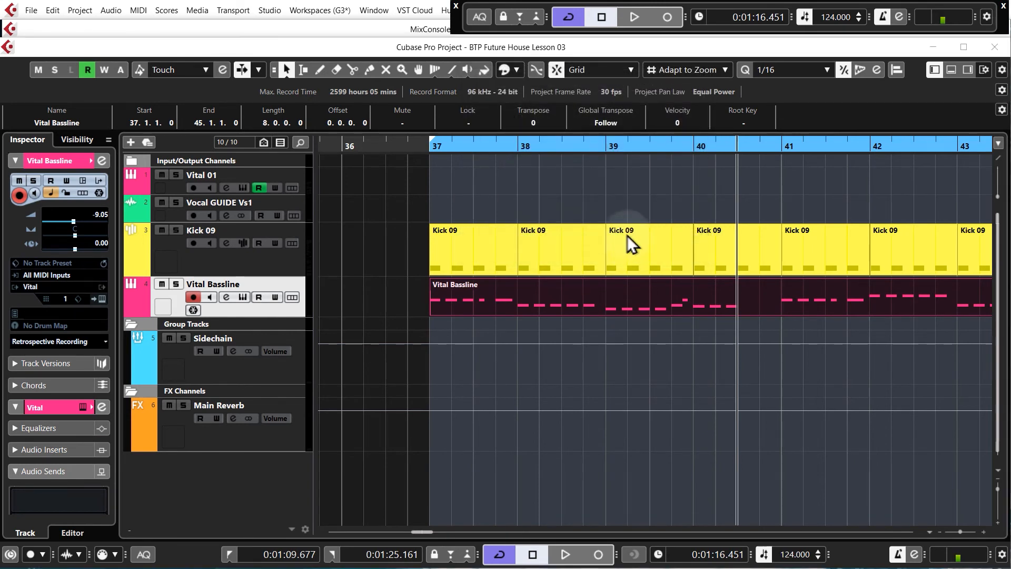
double_click(219, 327)
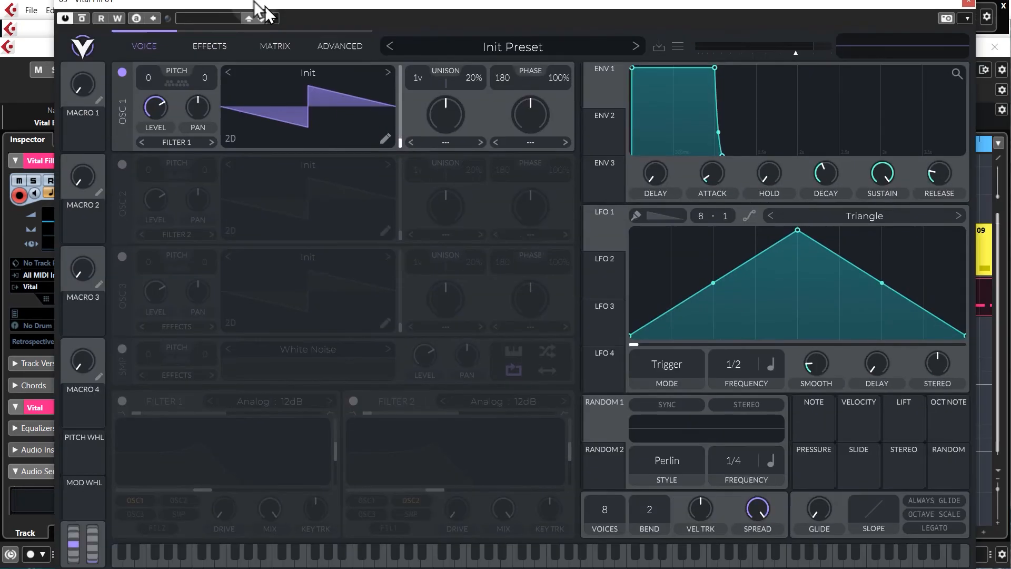
Load the BTP - Bass - Squiggle preset from the Workfiles Vital Presets folder into the new Vital instance
mouse_move(256, 6)
left_mouse_down()
mouse_move(226, 2)
mouse_move(258, 3)
left_mouse_up()
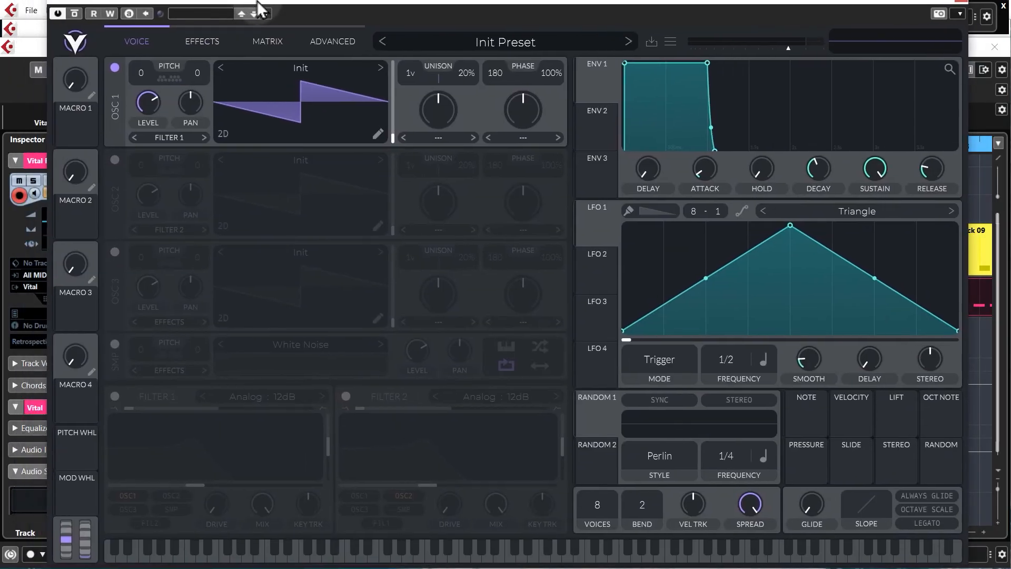
left_click(669, 43)
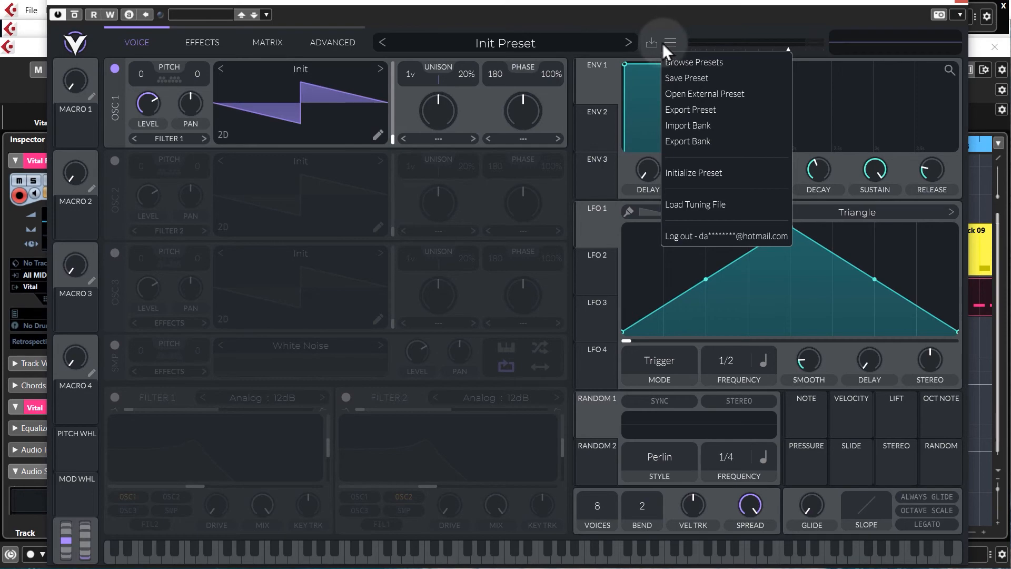
left_click(688, 94)
double_click(533, 122)
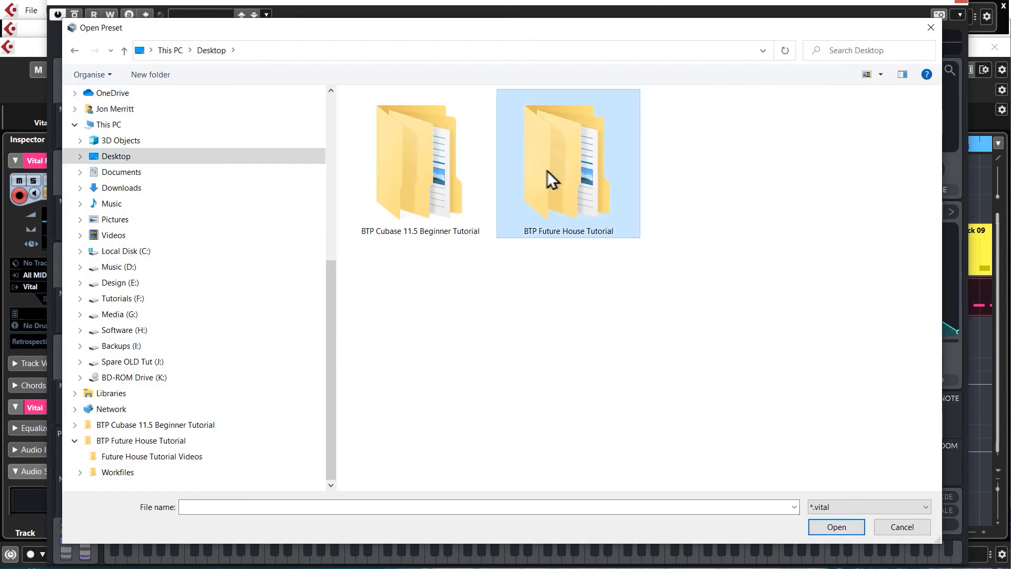
double_click(547, 170)
double_click(366, 129)
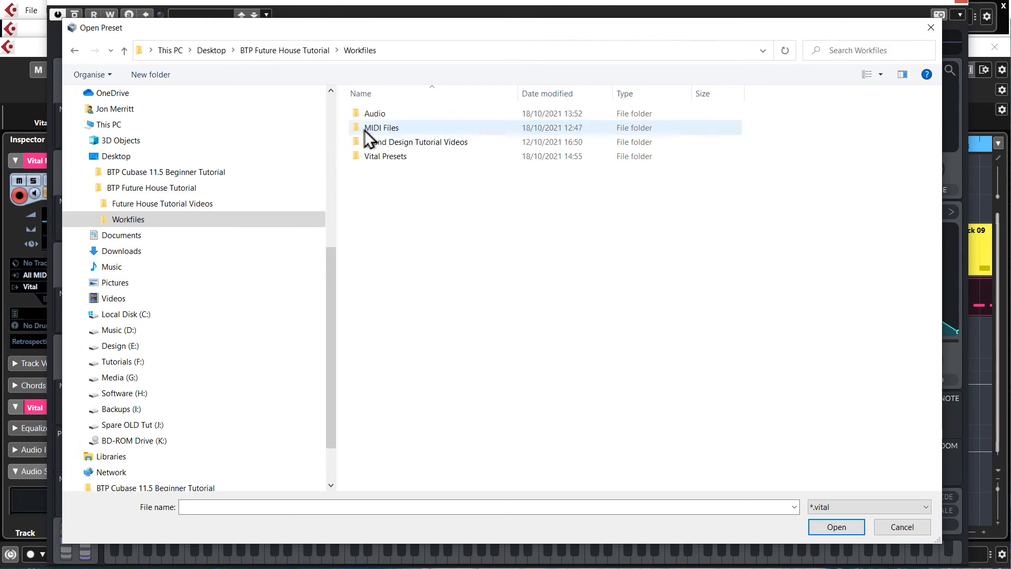
left_click(374, 158)
double_click(374, 158)
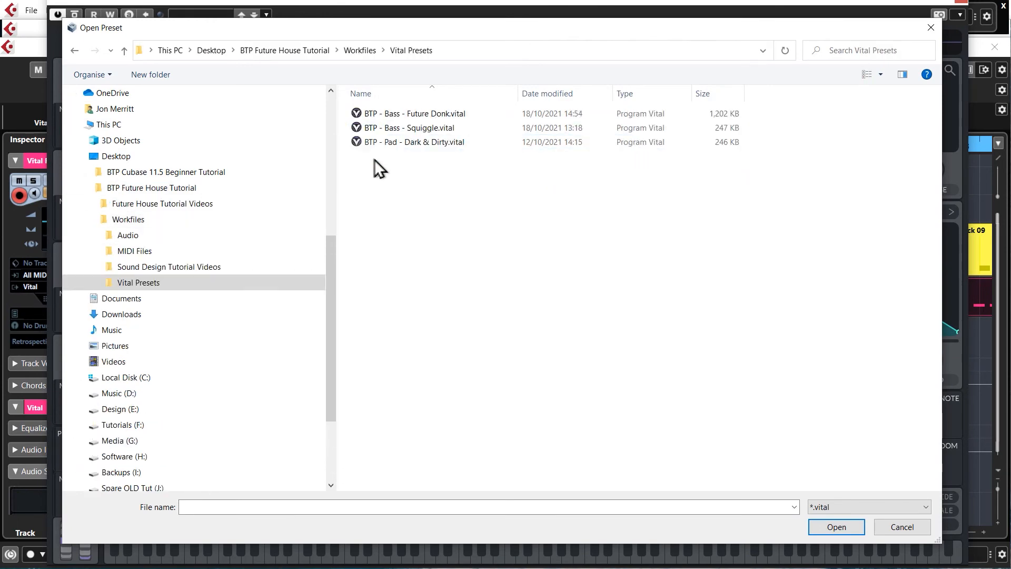
double_click(427, 130)
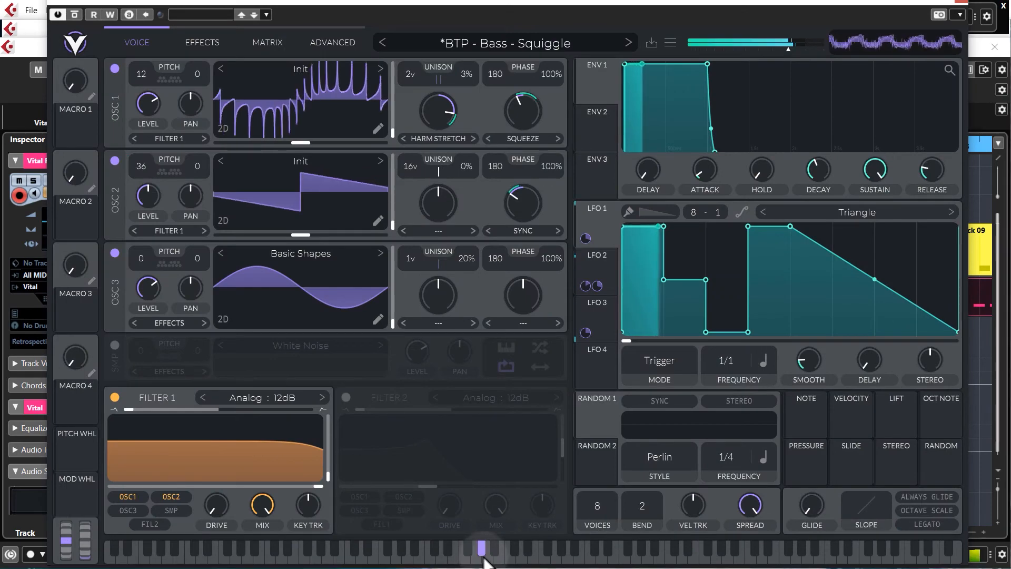
left_click(960, 3)
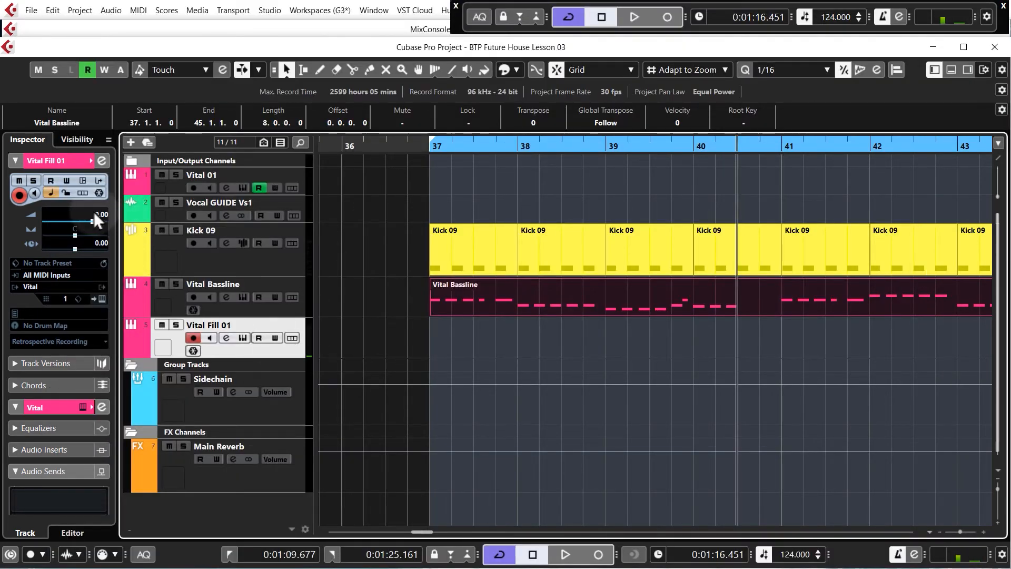
Set the Vital Fill 01 track volume to -10.2 and audition the Squiggle preset on the plugin keyboard
left_click_drag(94, 218, 106, 276)
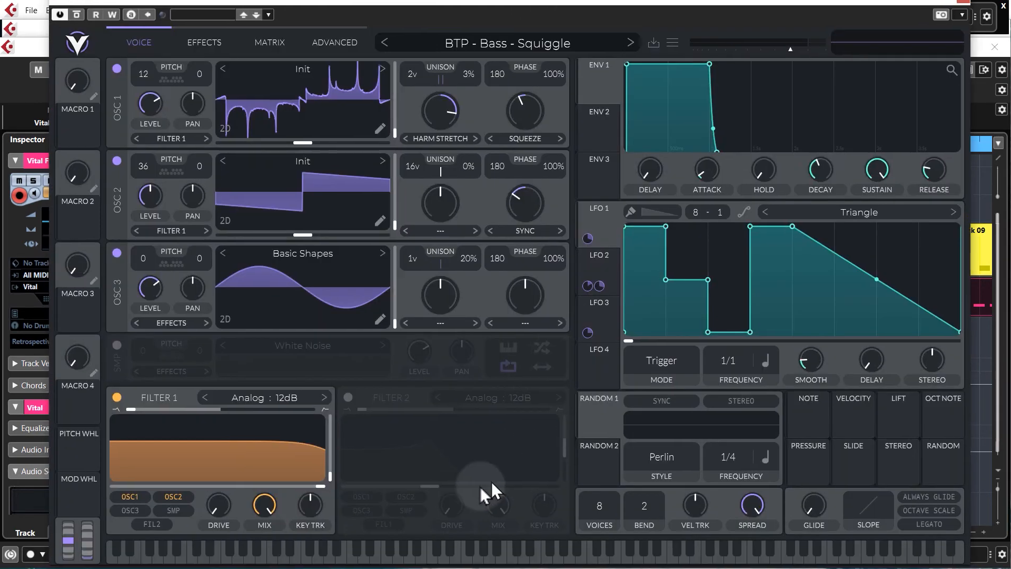
left_click(349, 550)
left_click(262, 560)
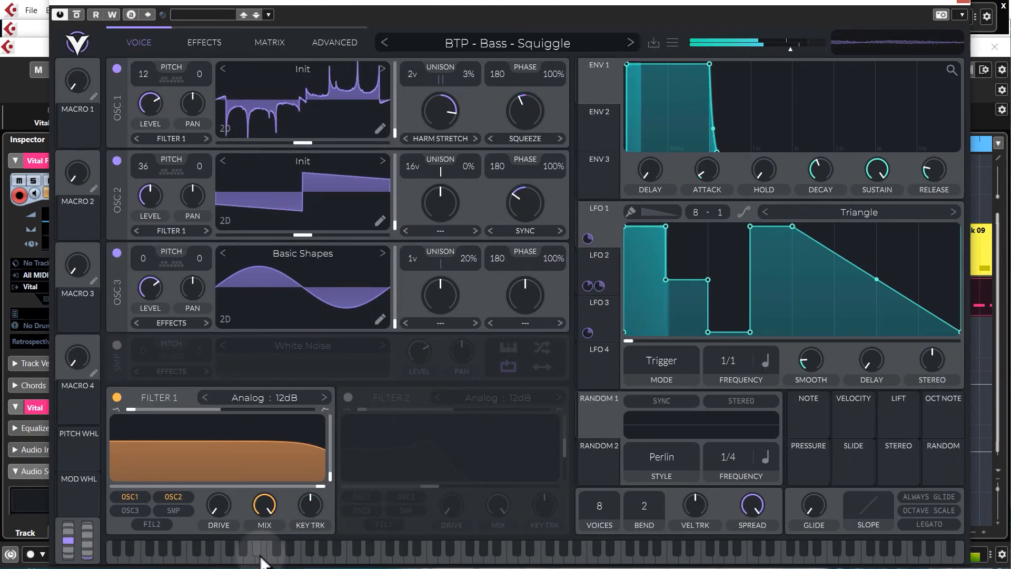
left_click(278, 553)
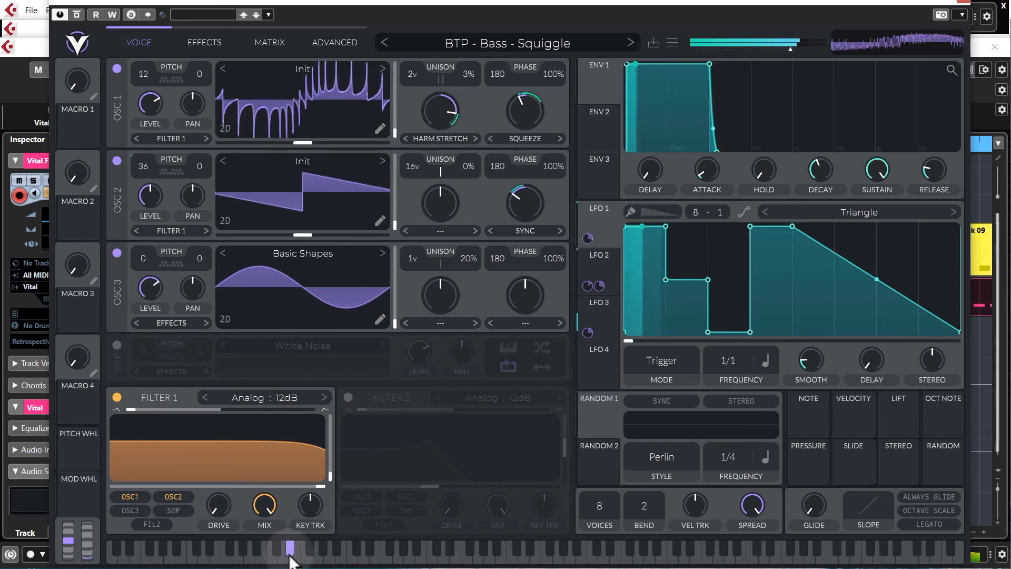
left_click(436, 552)
left_click(402, 556)
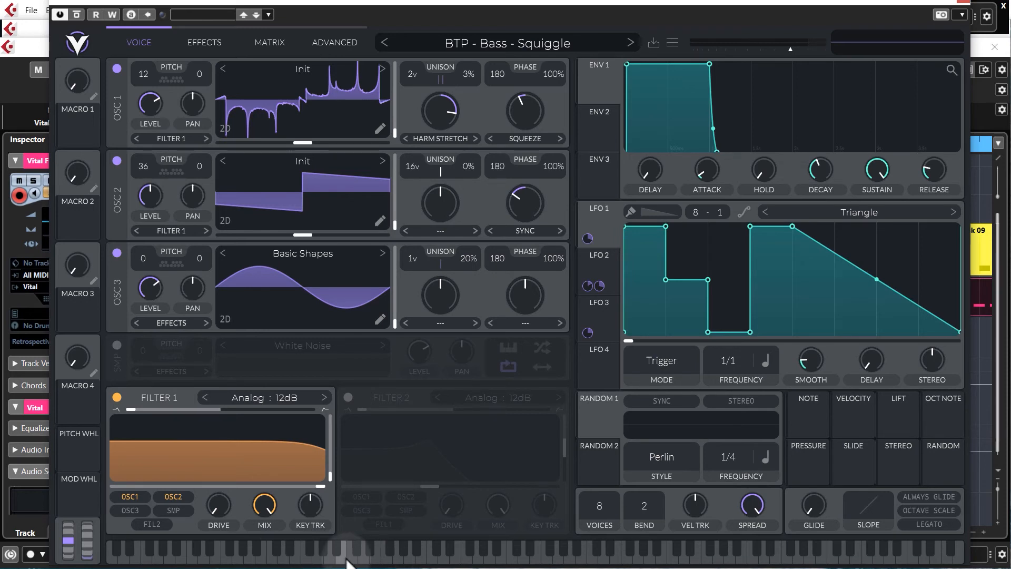
left_click(375, 561)
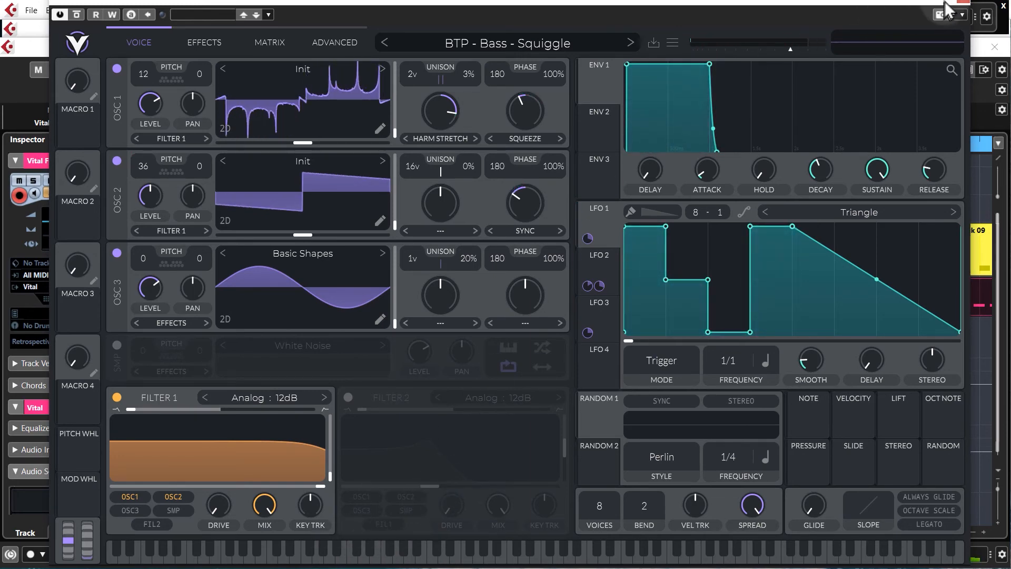
left_click(965, 4)
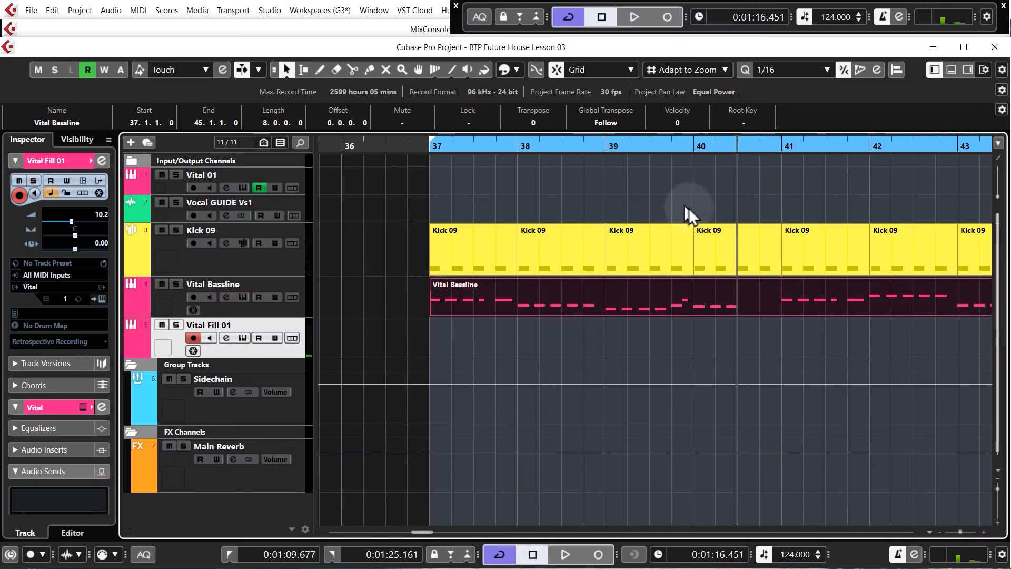
Draw a half-bar MIDI part on Vital Fill 01 from bar 40.3 to bar 41 and play from bar 37
left_click_drag(738, 331, 781, 337)
left_click(429, 147)
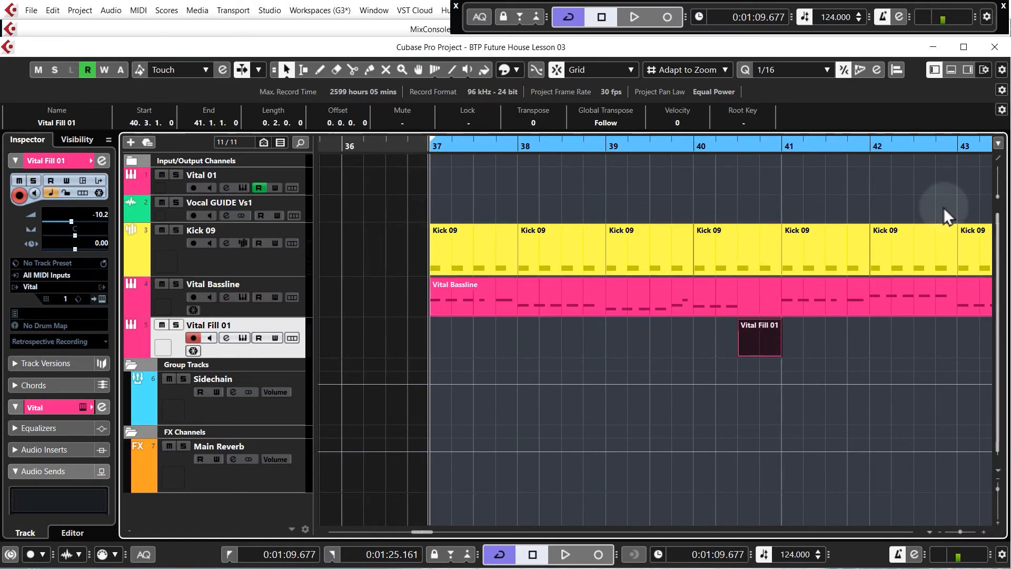
key("space")
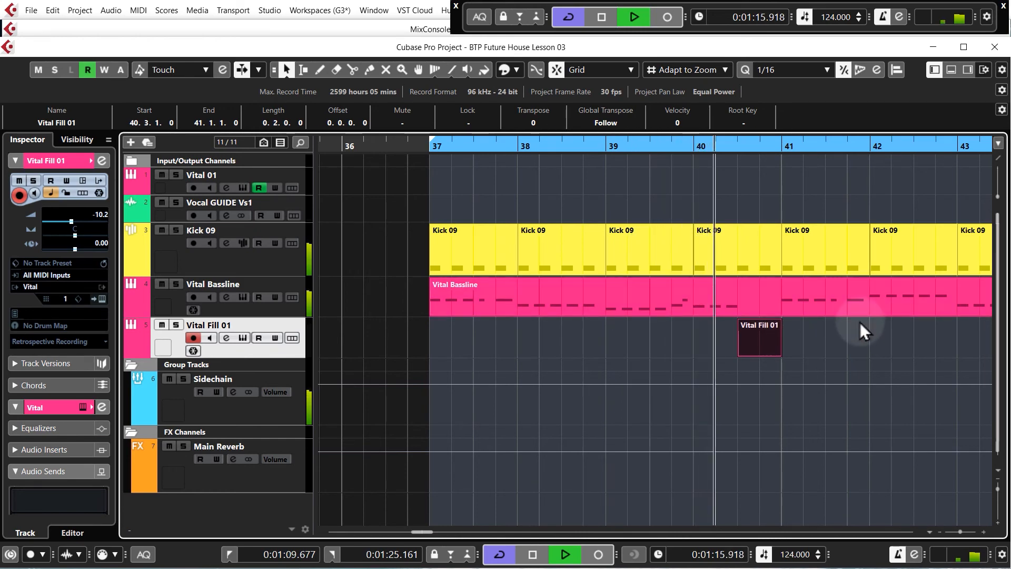
key("space")
Open the Vital Fill 01 part in the Key Editor
double_click(764, 329)
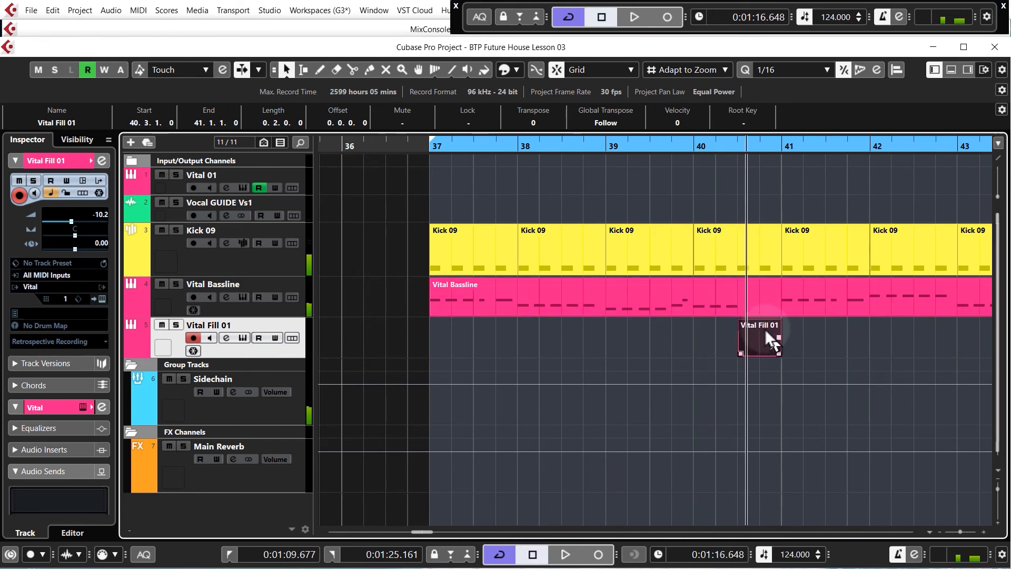
scroll(627, 323, "down", 1)
scroll(324, 325, "up", 5)
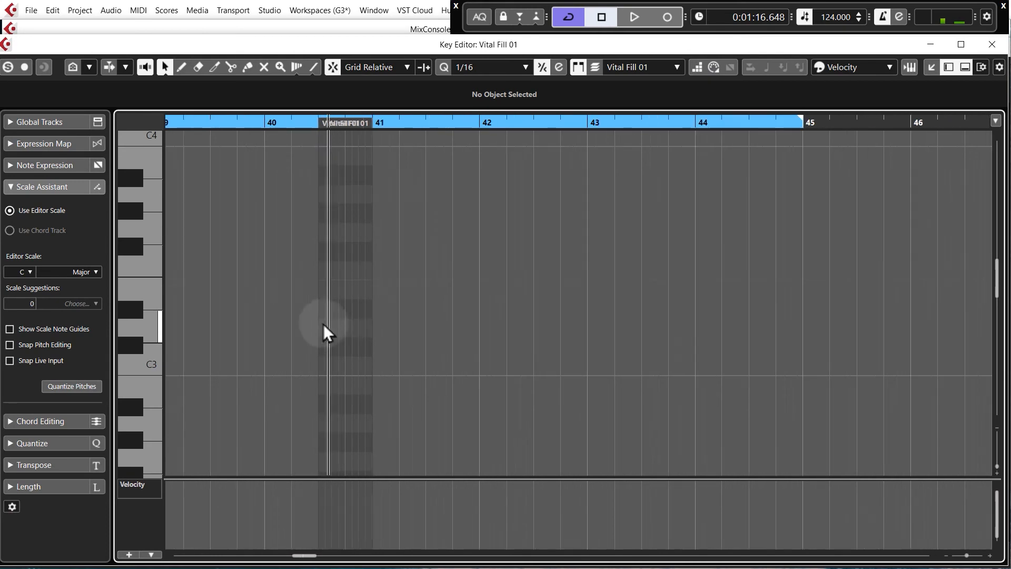
scroll(342, 318, "down", 4)
scroll(342, 319, "down", 4)
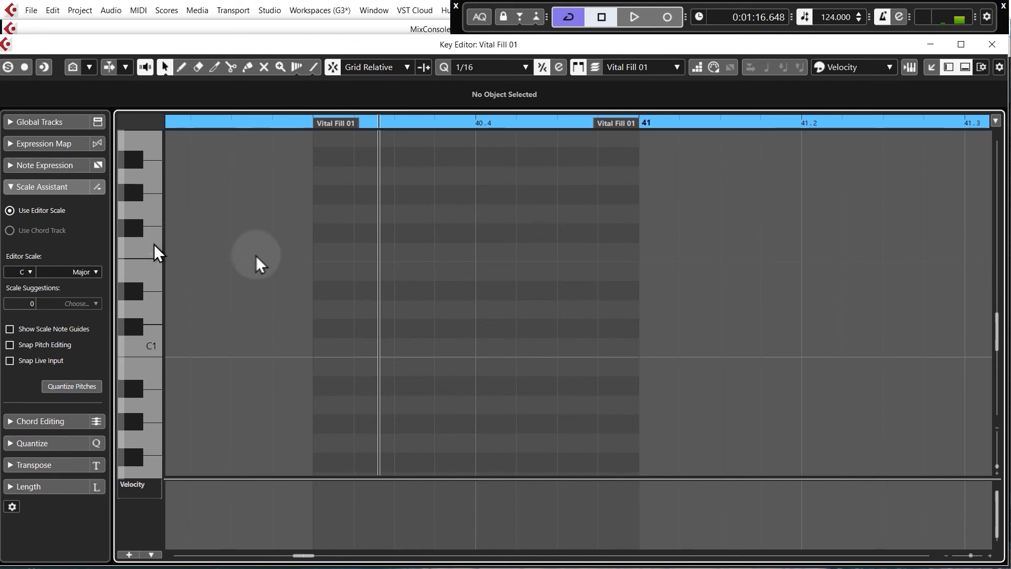
Draw a short F1 note followed by an E1 note from 40.4 to bar 41 in the fill part, audition it, and close the Key Editor
left_click_drag(396, 253, 641, 271)
scroll(666, 273, "down", 3)
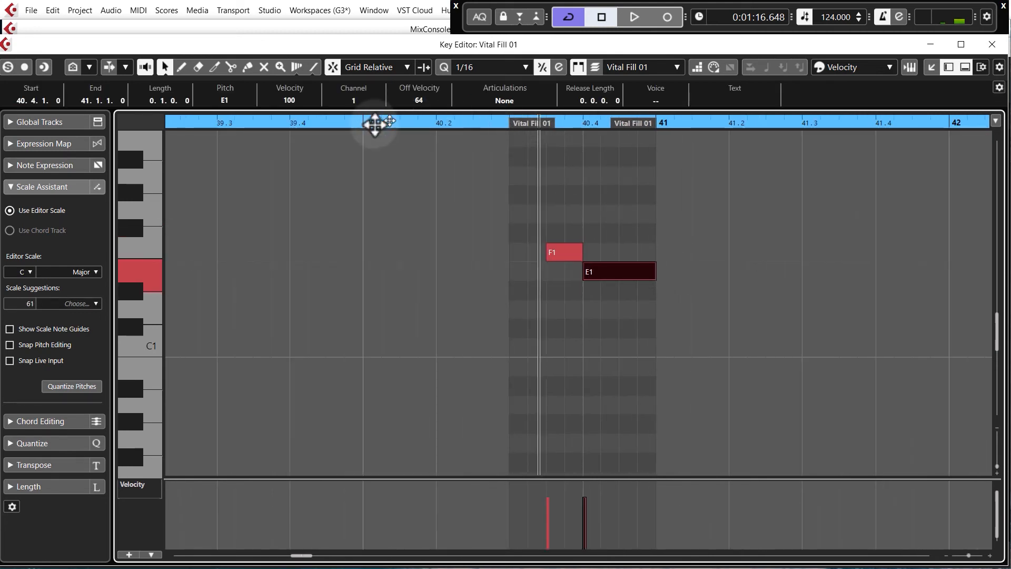
left_click(362, 125)
key("space")
left_click(557, 173)
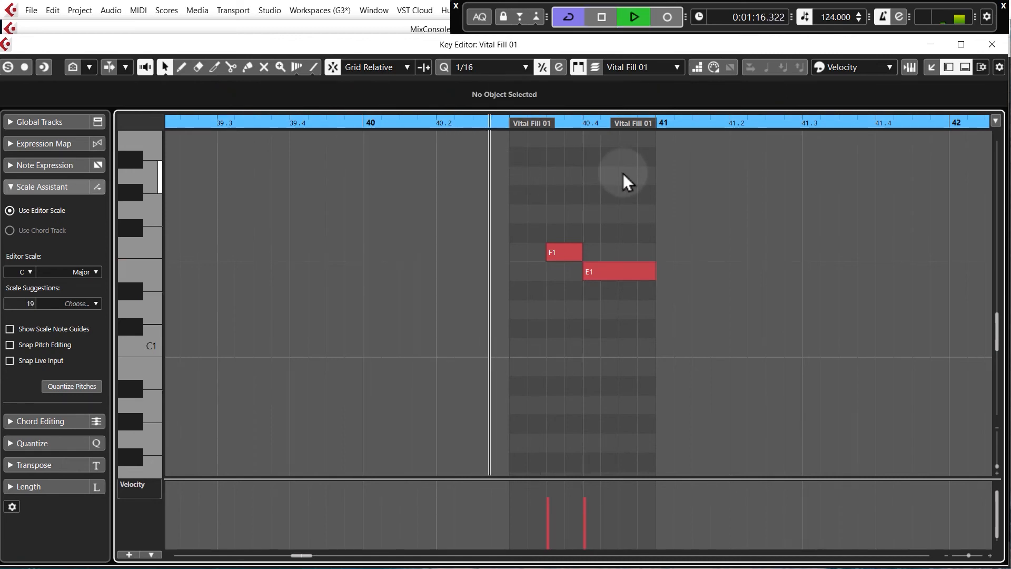
left_click(992, 45)
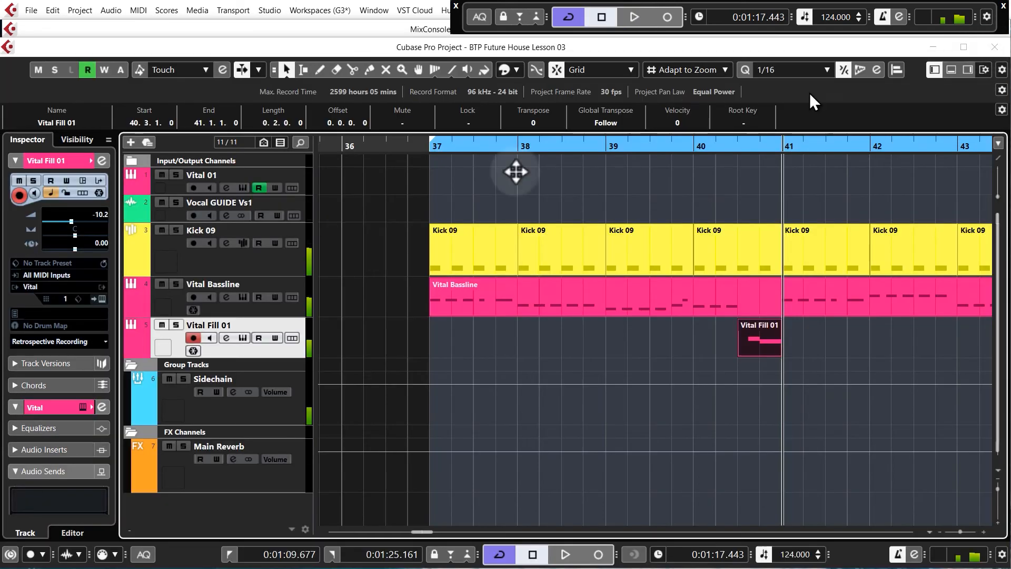
Route the Vital Fill 01 track output to the Sidechain group channel
left_click(227, 338)
left_click(646, 171)
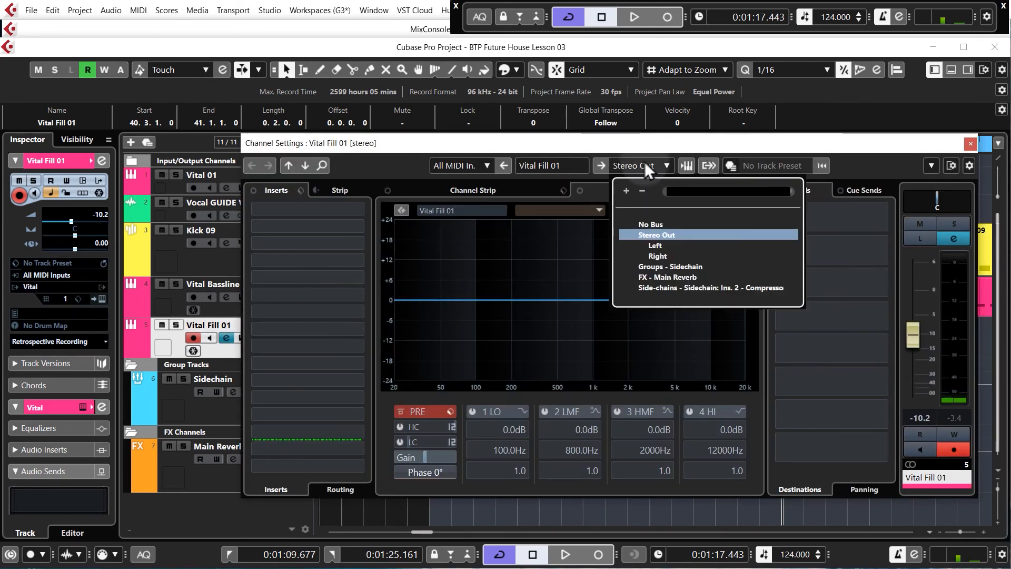
left_click(658, 268)
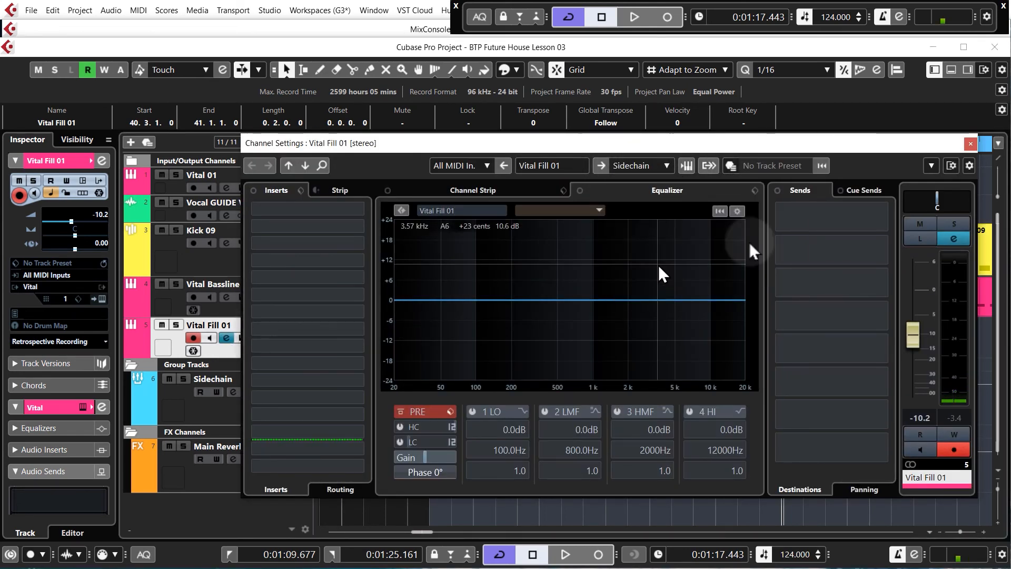
left_click(970, 144)
Adjust the Vital Fill 01 track volume to -13.6 while auditioning the fill around bar 40
left_click(695, 149)
left_click(684, 350)
key("space")
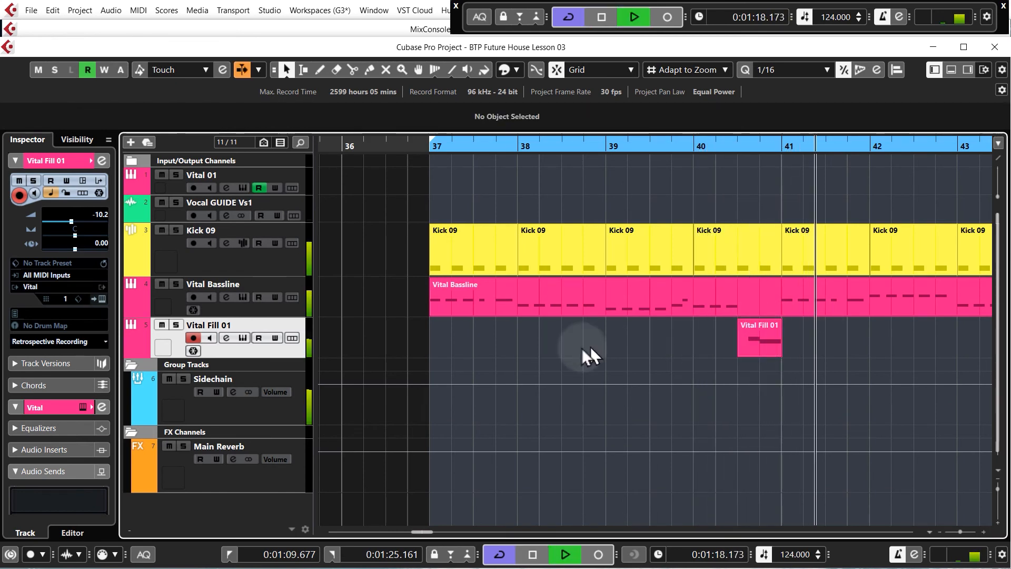
key("space")
scroll(103, 231, "down", 3)
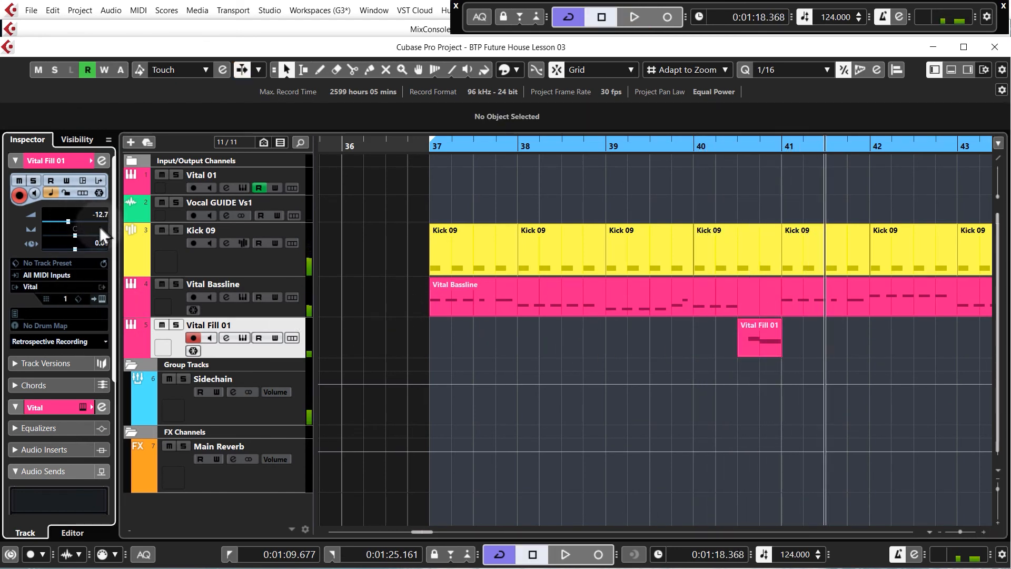
left_click(693, 148)
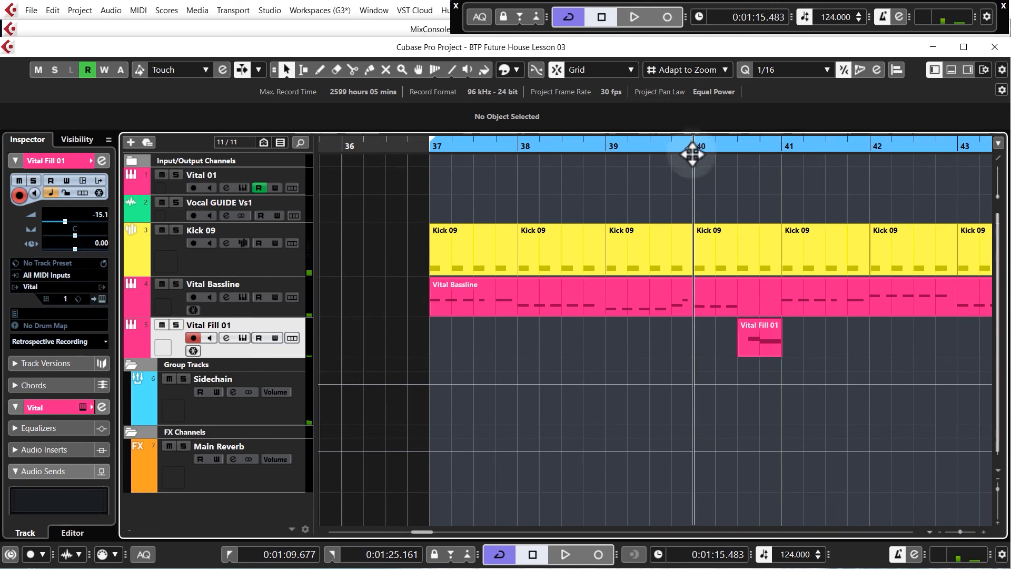
key("space")
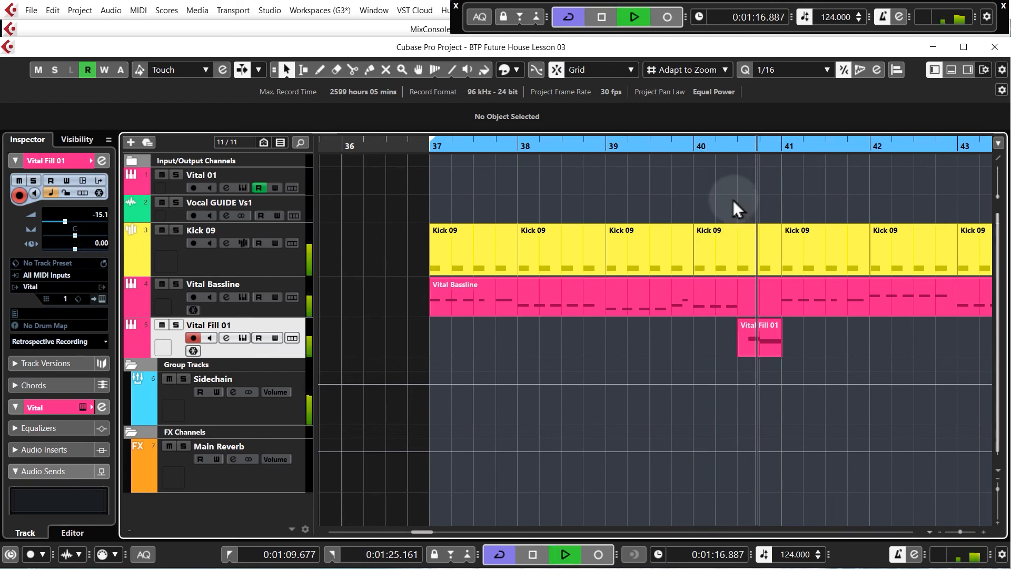
key("space")
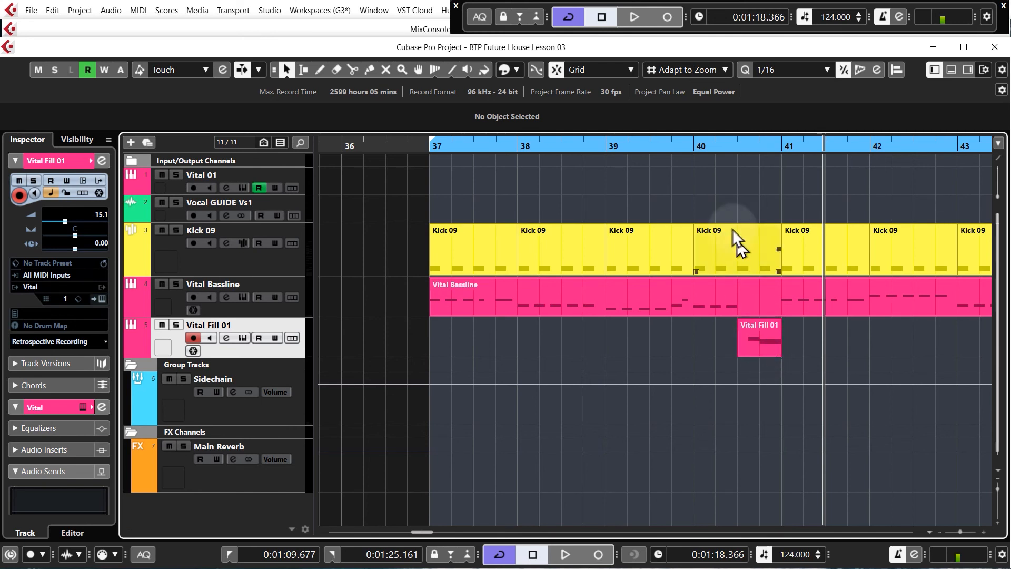
left_click(650, 144)
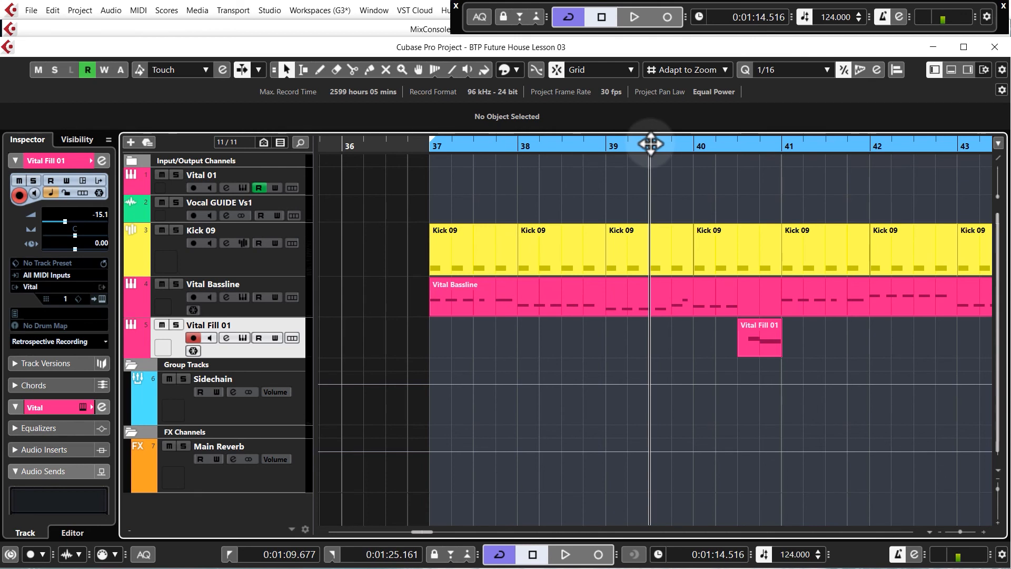
key("space")
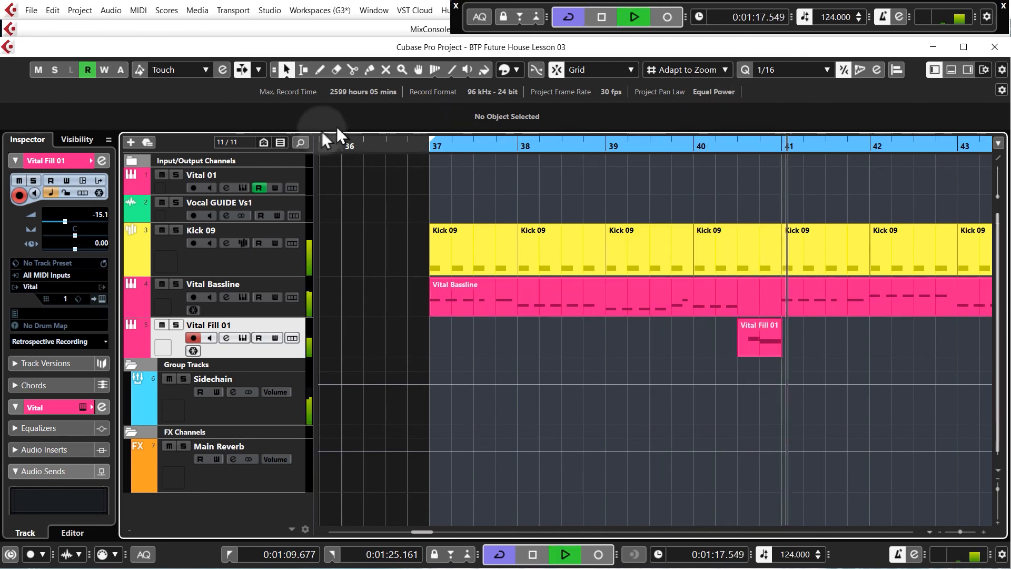
key("space")
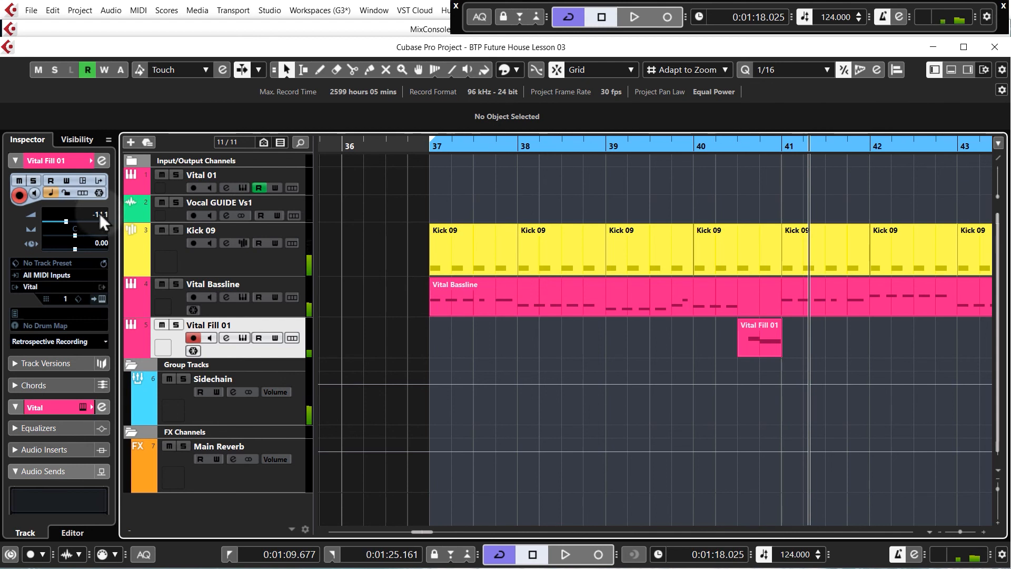
left_click(695, 146)
key("space")
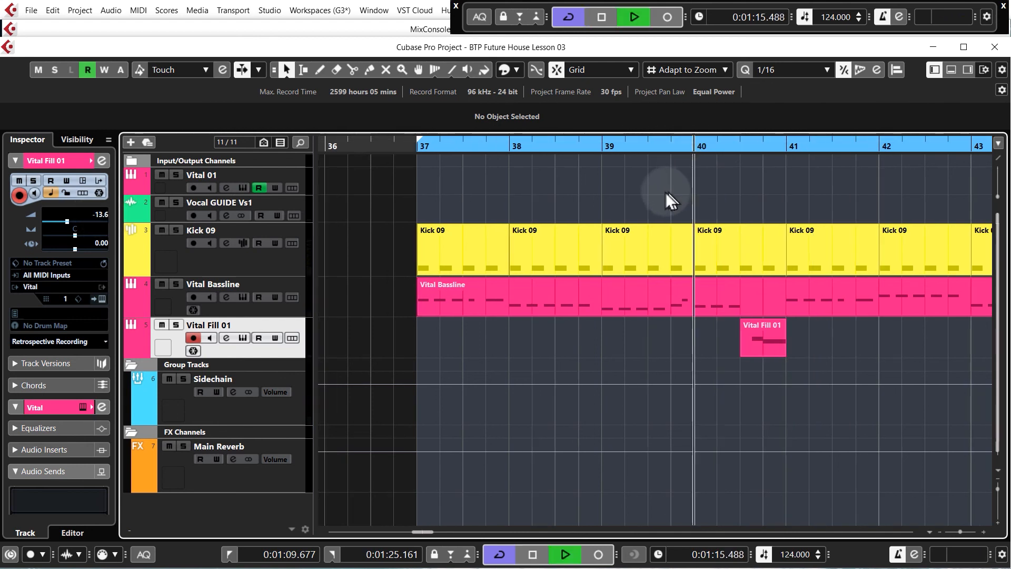
left_click(666, 200)
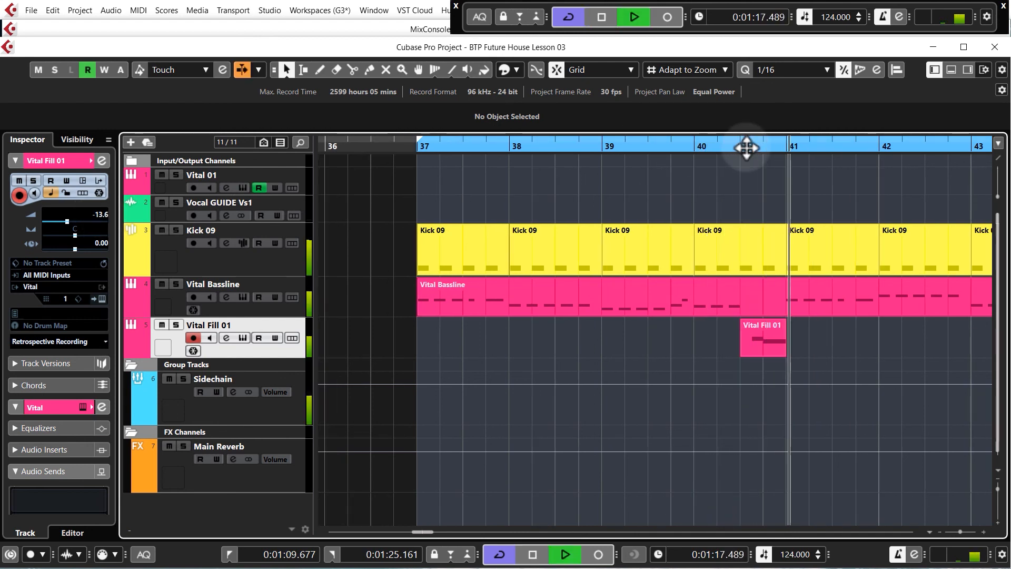
key("space")
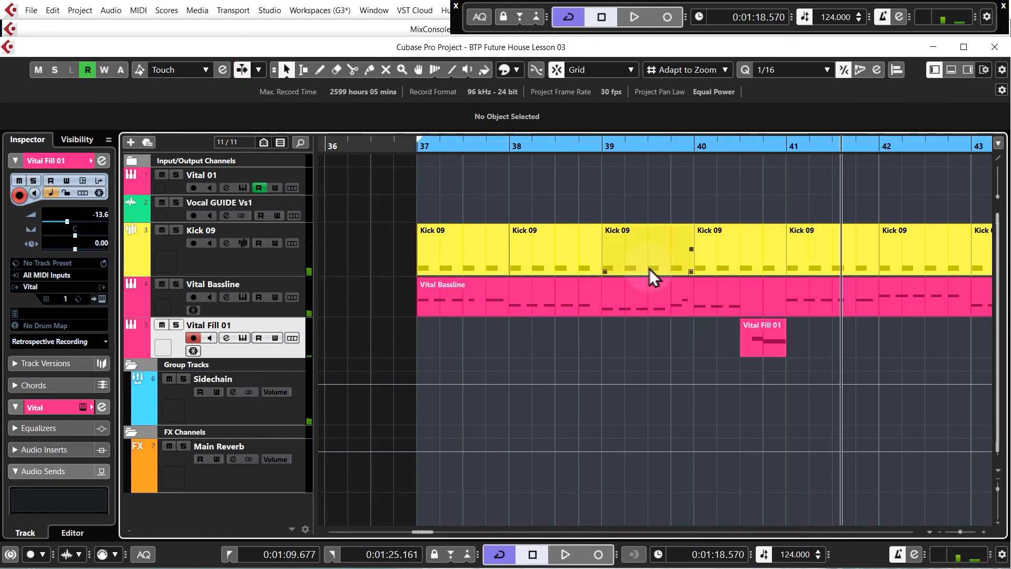
Play the arrangement from bar 37 to hear the fill in context with the bassline
scroll(409, 334, "down", 2)
key("KP_1")
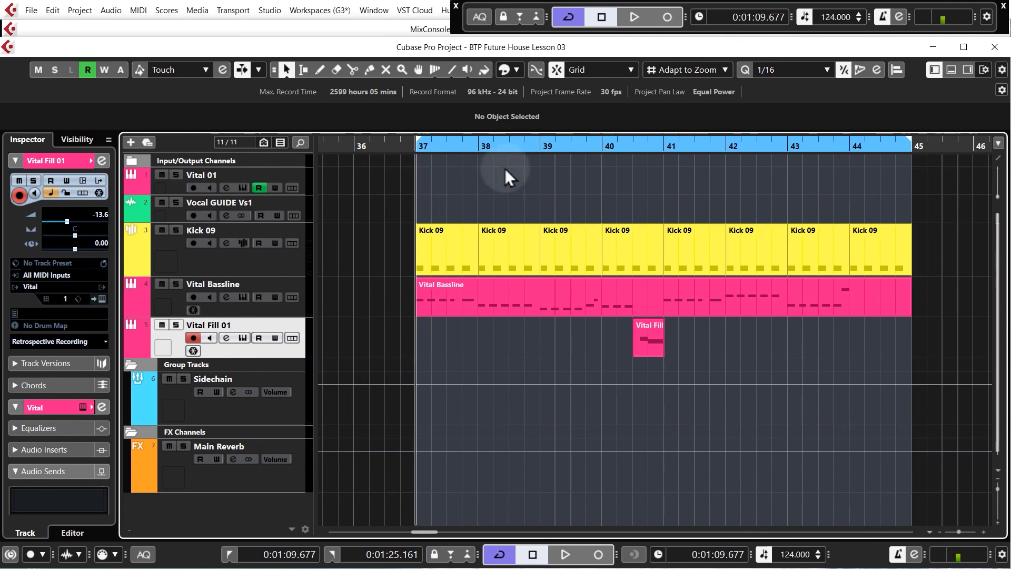
key("space")
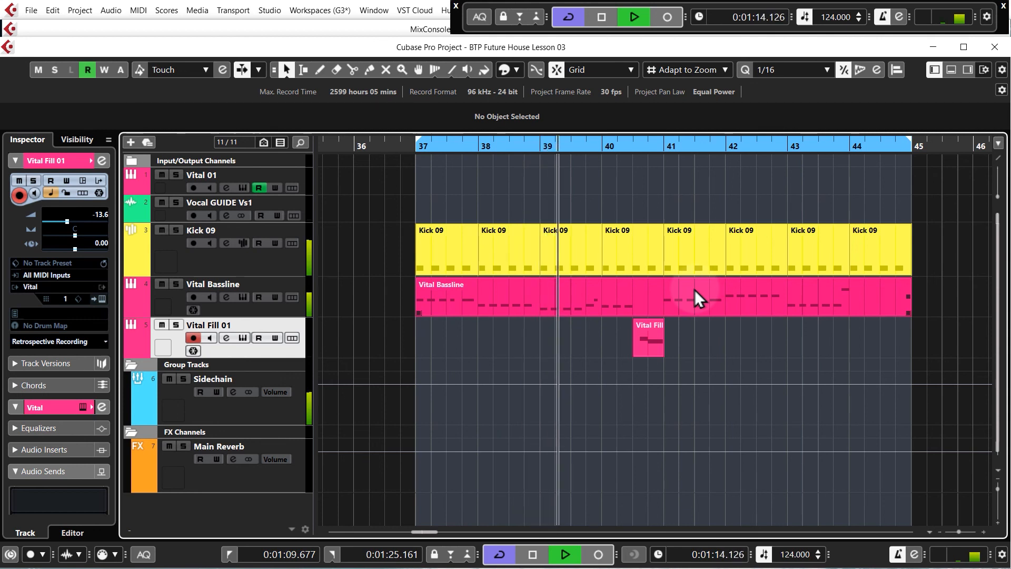
left_click(710, 346)
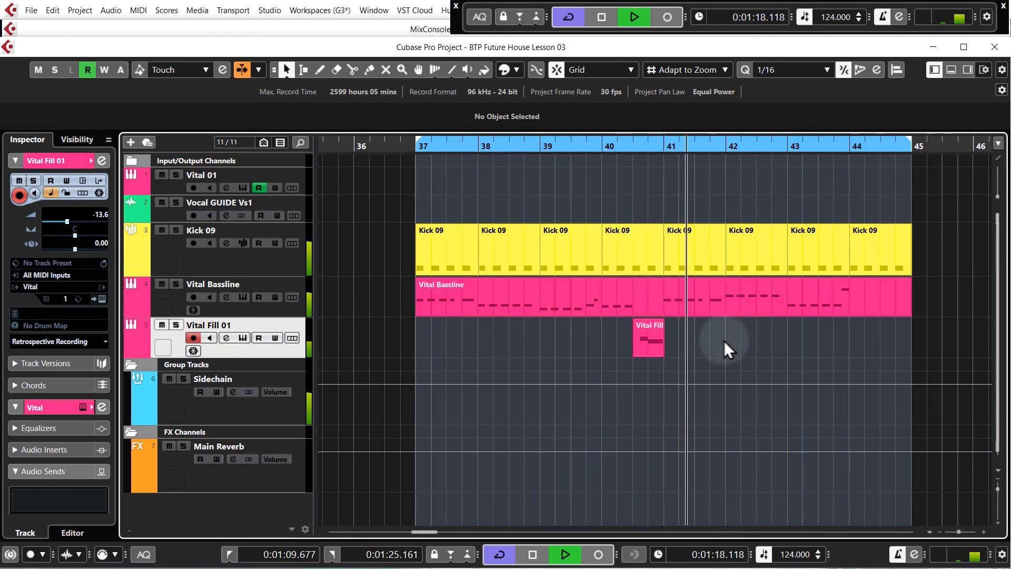
key("space")
Select the Vital Bassline part and place the playhead near bar 38
left_click(739, 309)
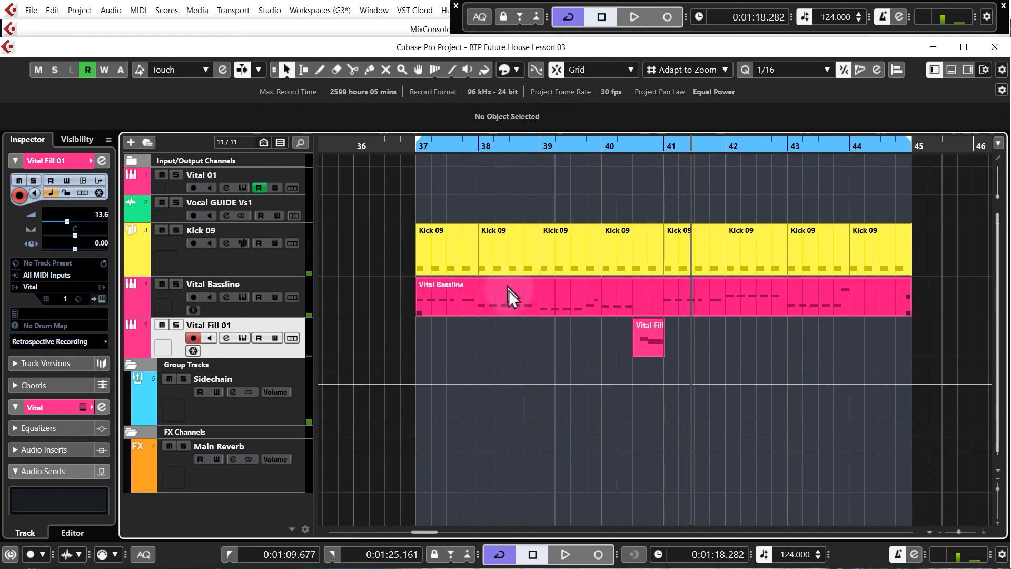
left_click(535, 306)
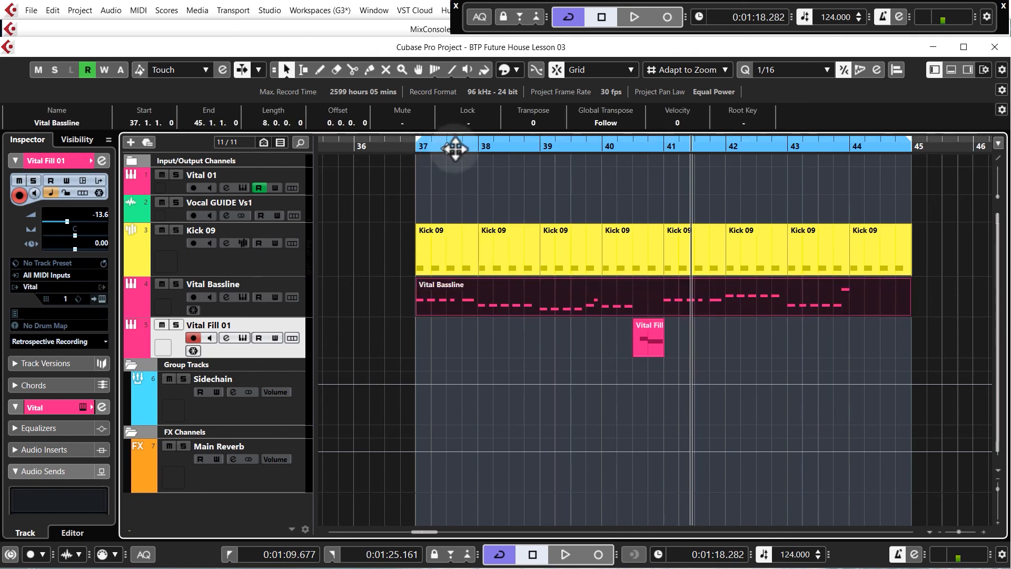
left_click(524, 149)
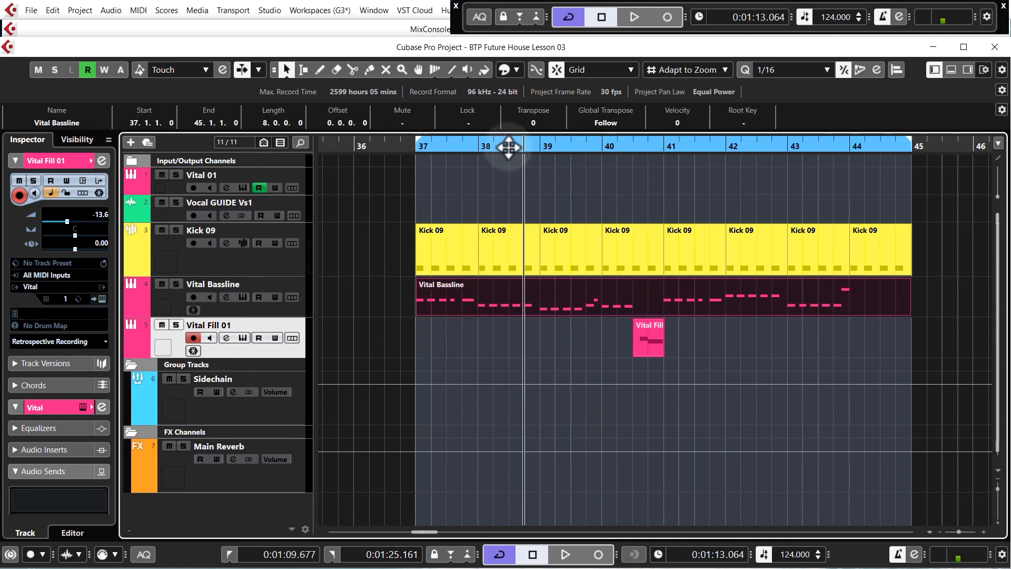
left_click(508, 148)
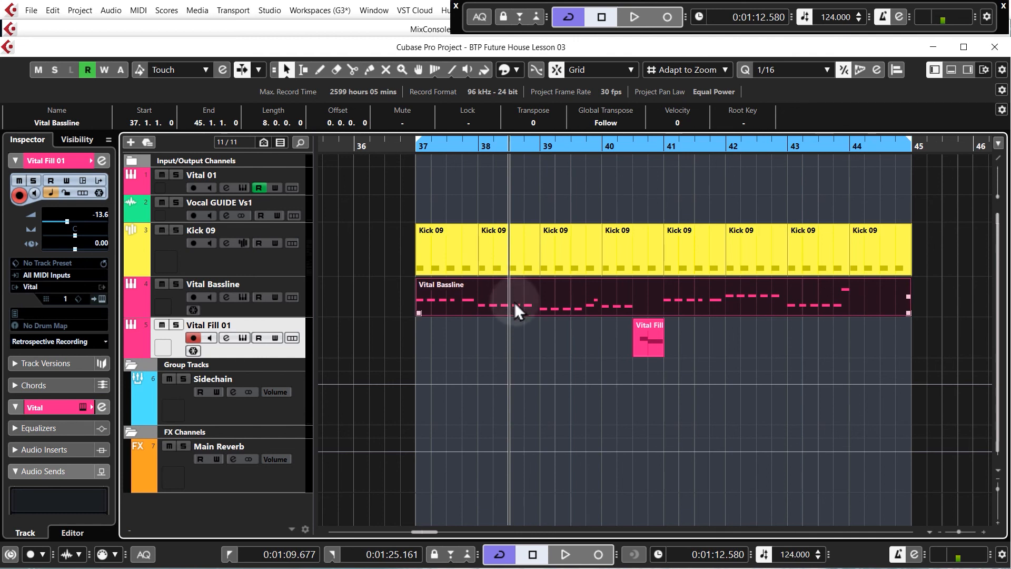